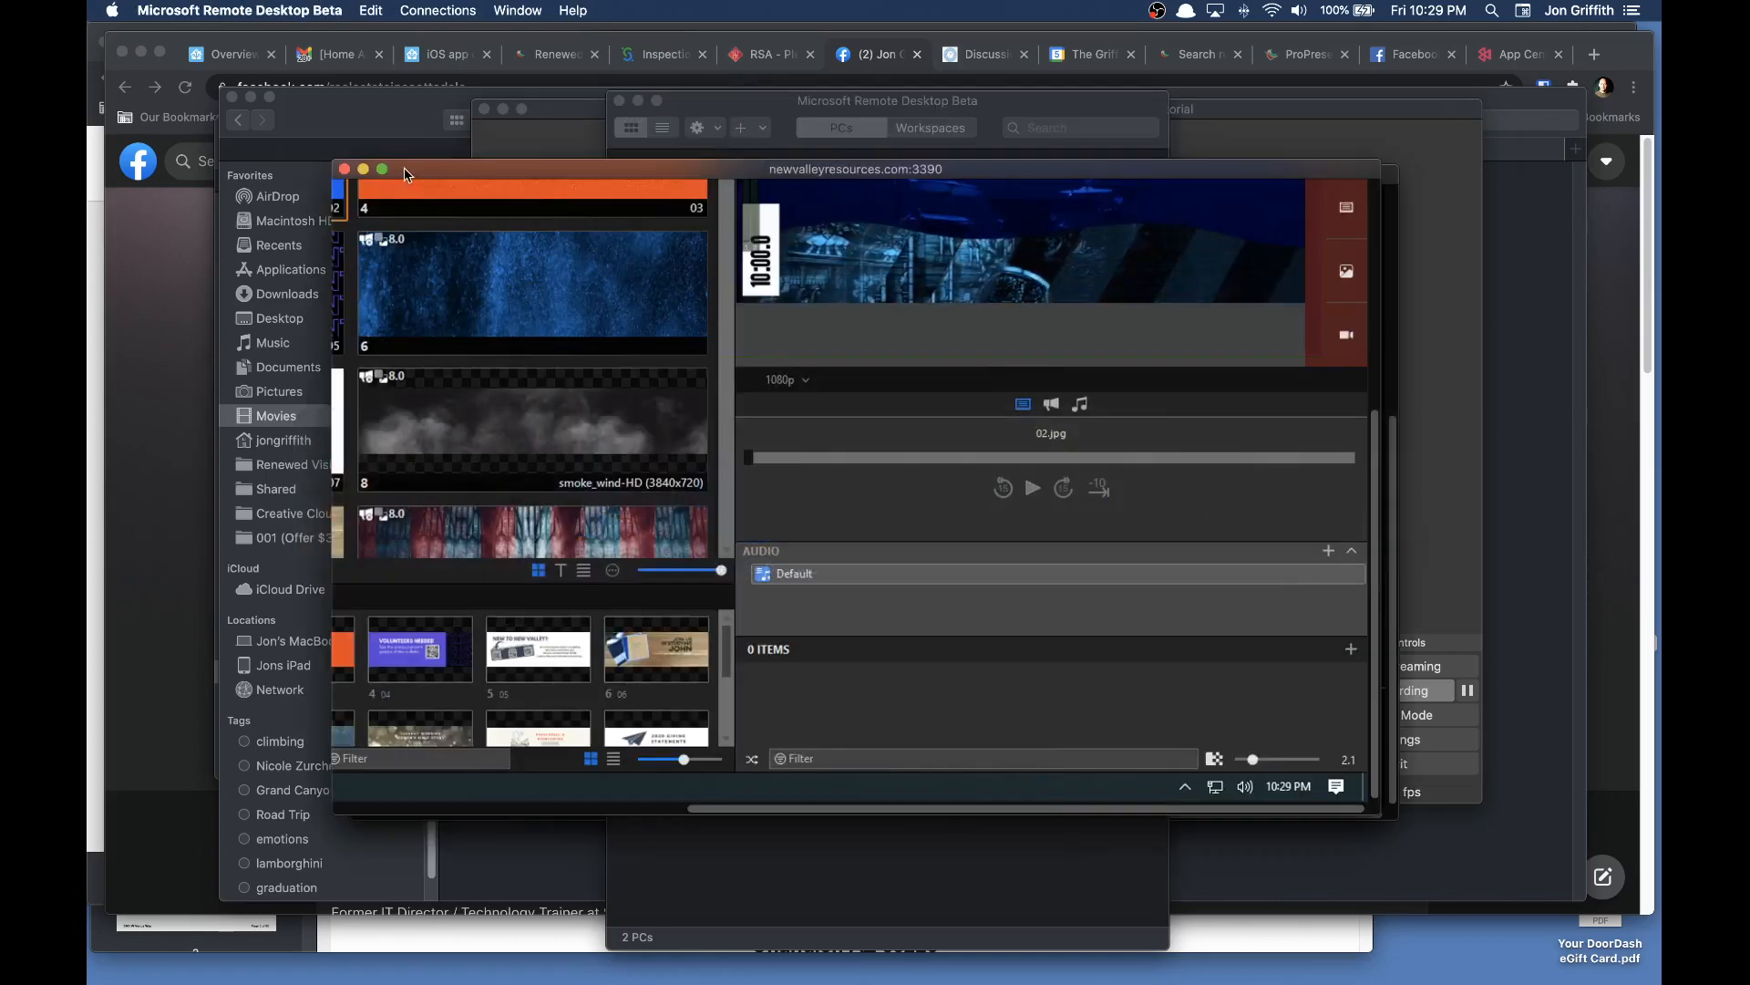
- Expand the remote session to full screen and review the Key/Fill and 1080p audience outputs in the screen configuration
left_click(382, 169)
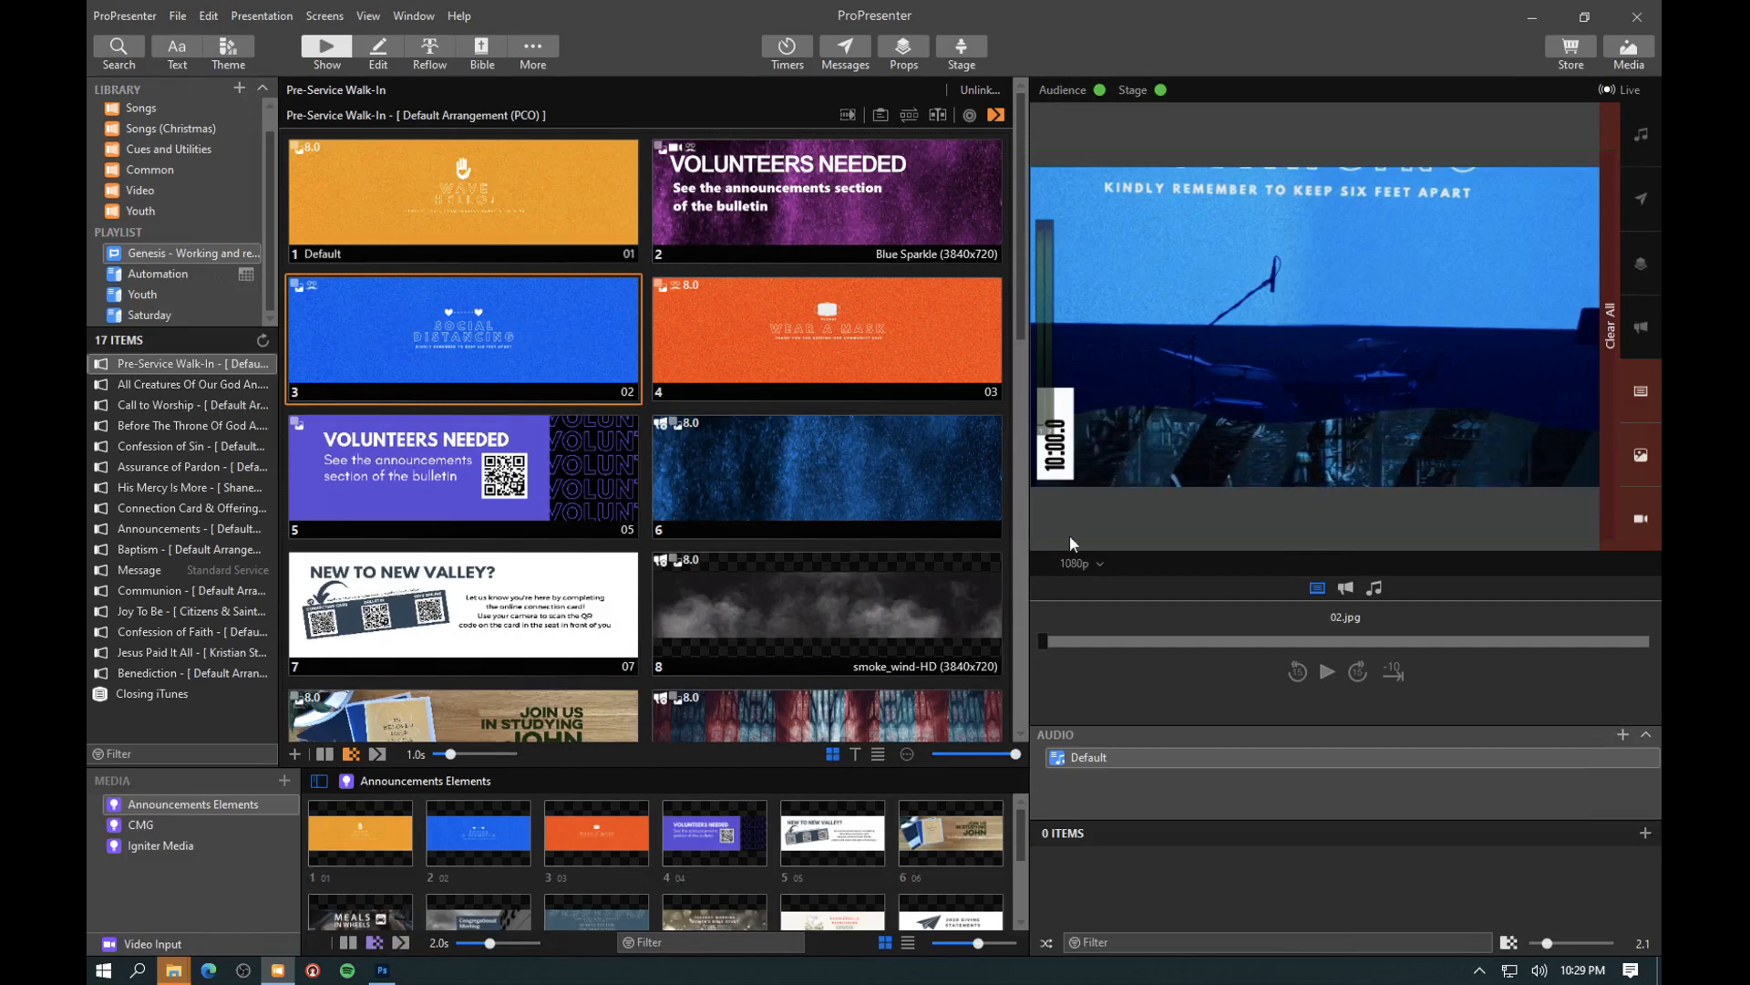
left_click(323, 16)
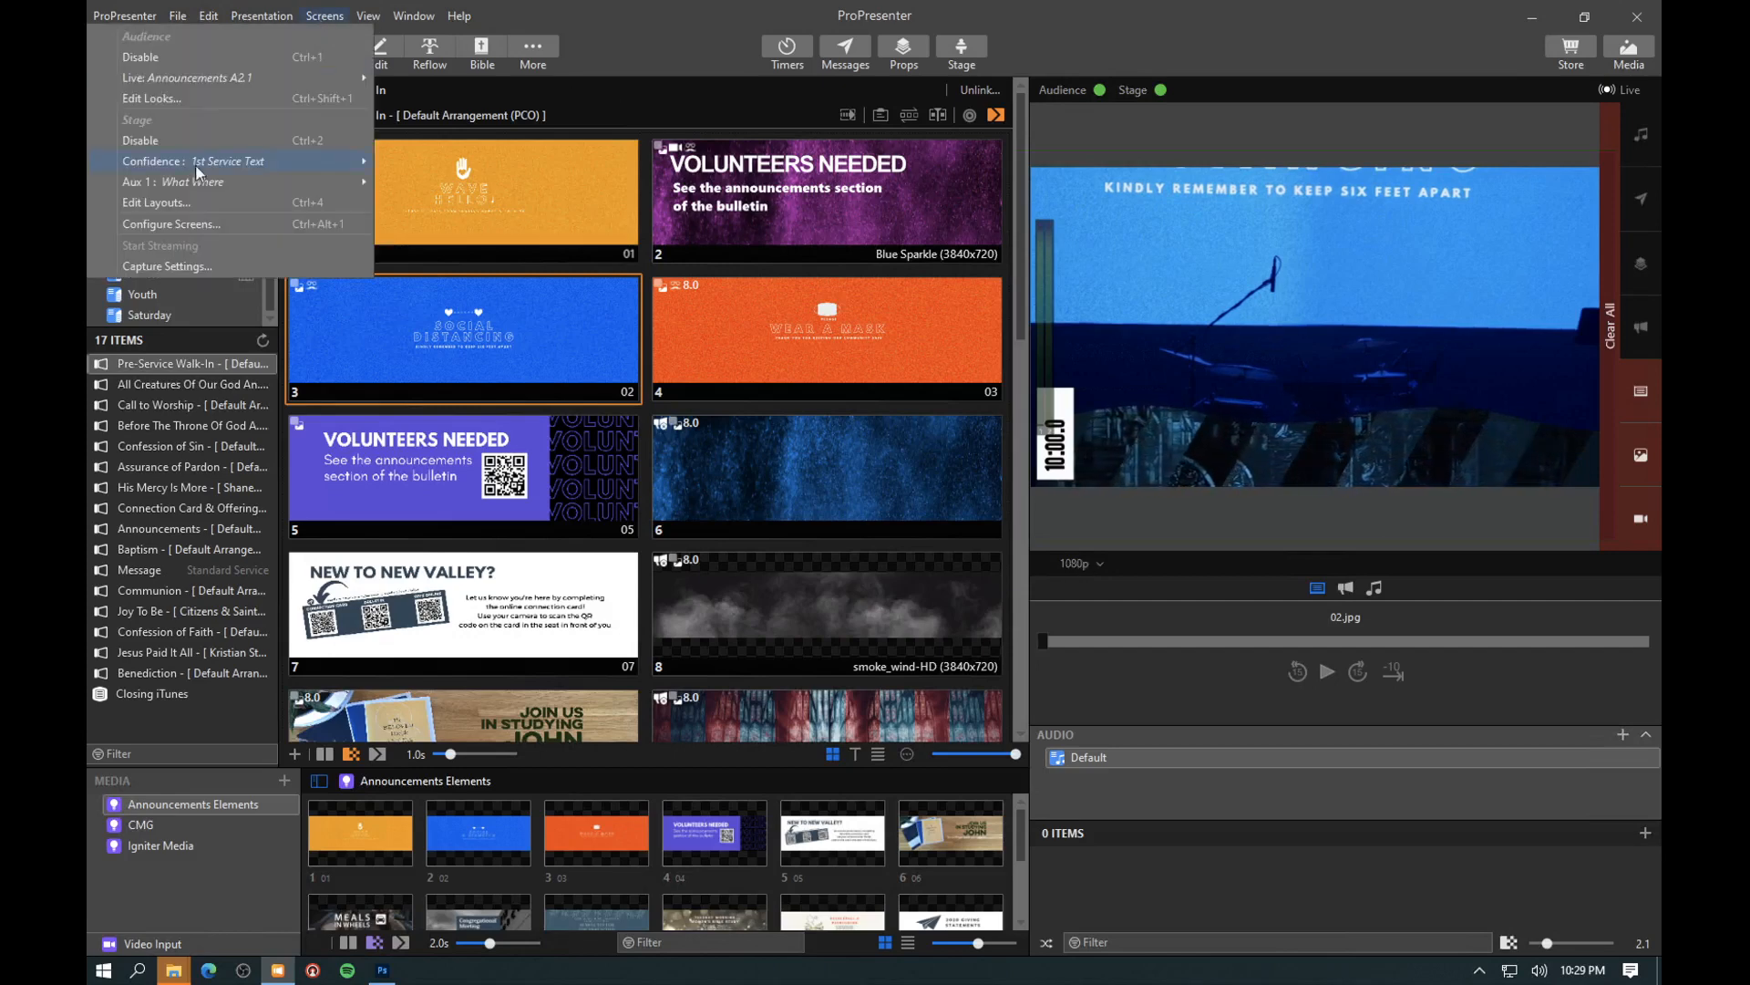
left_click(183, 223)
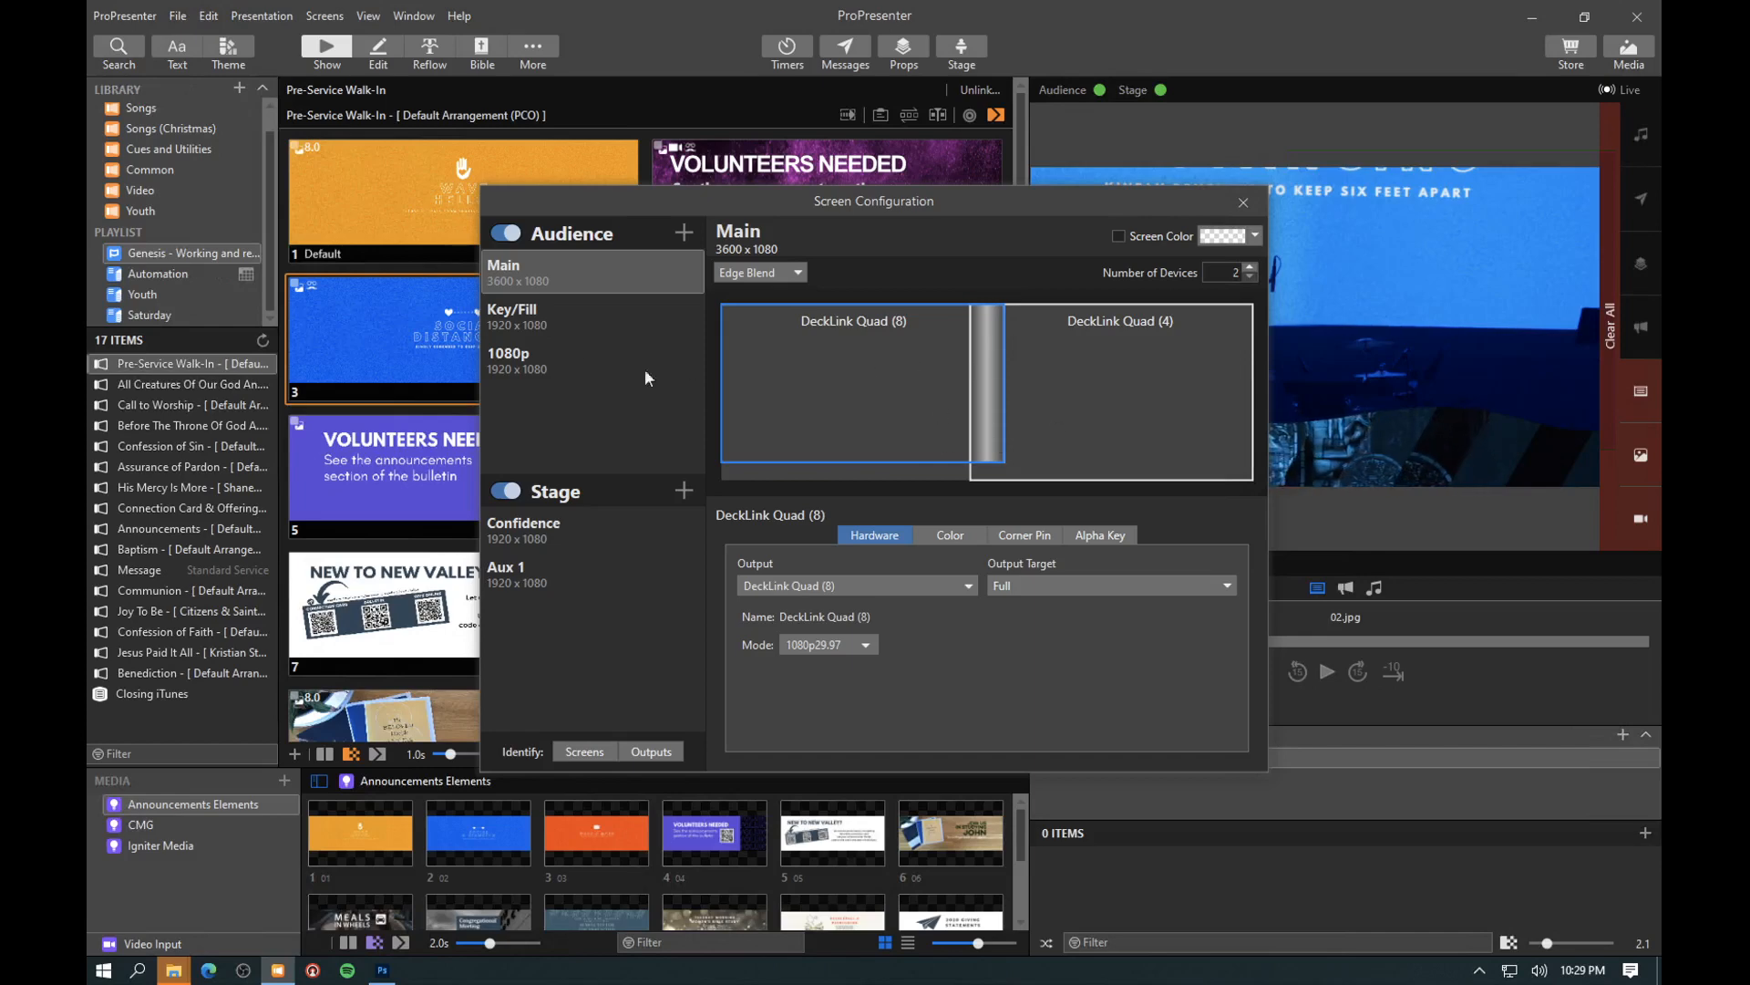
left_click(506, 324)
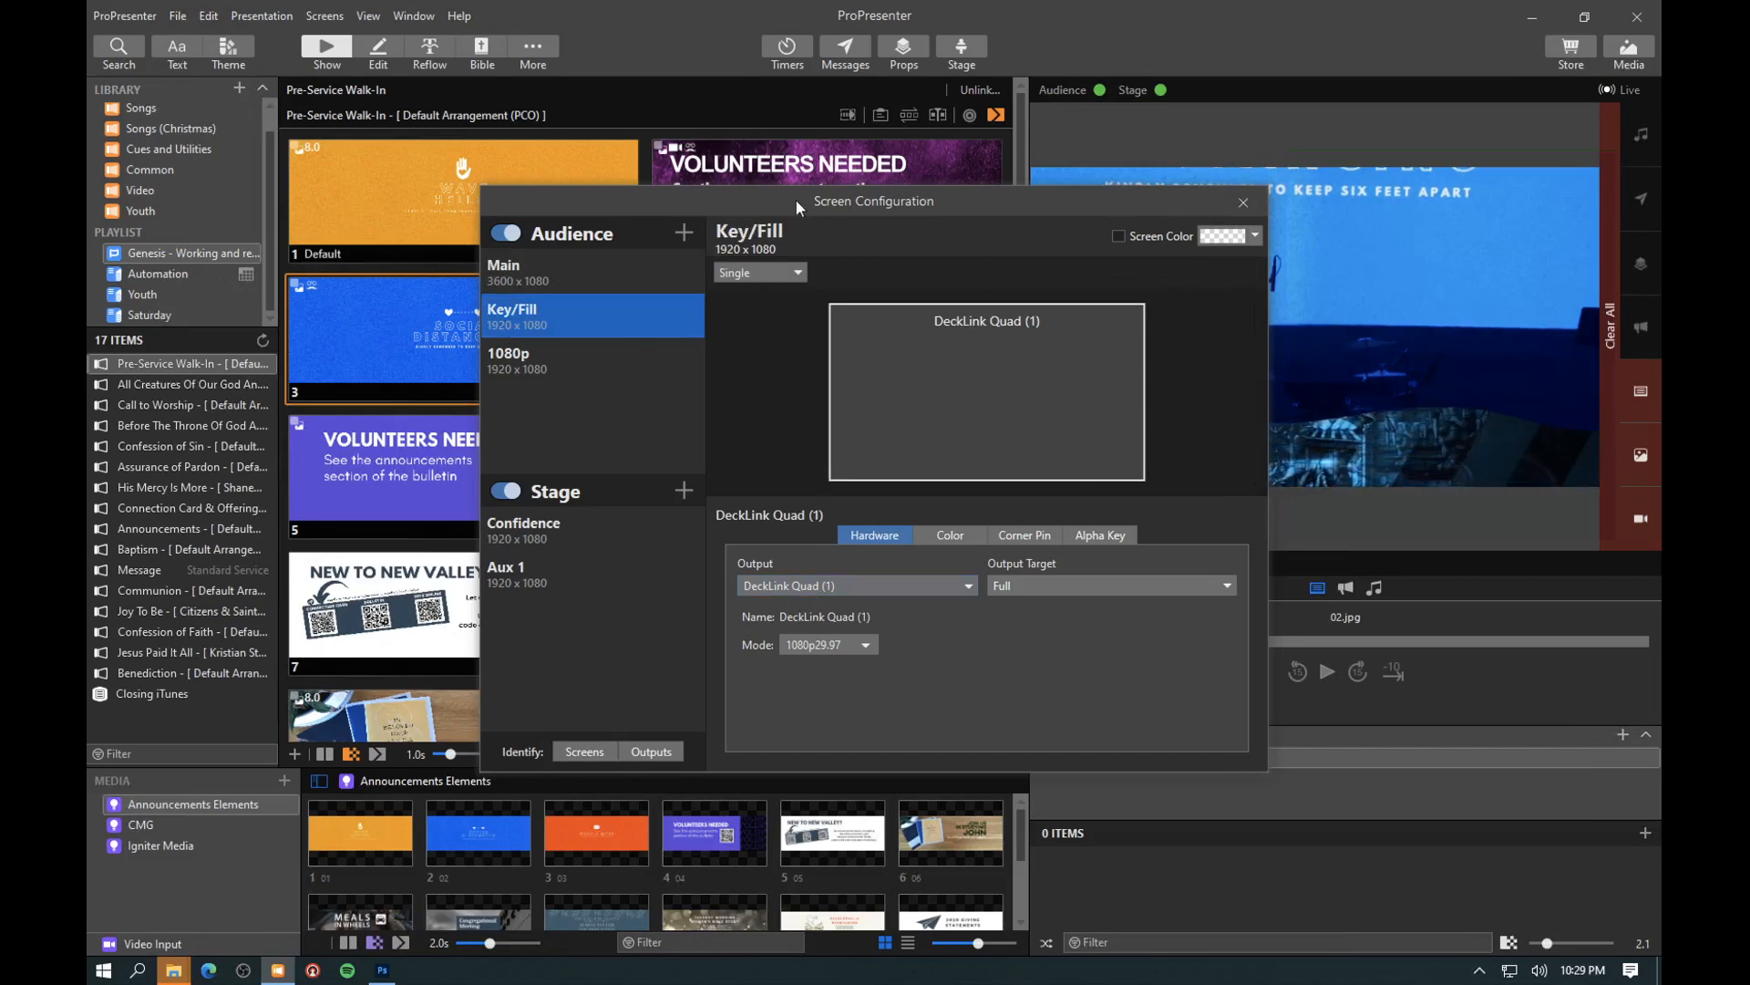
left_click(540, 369)
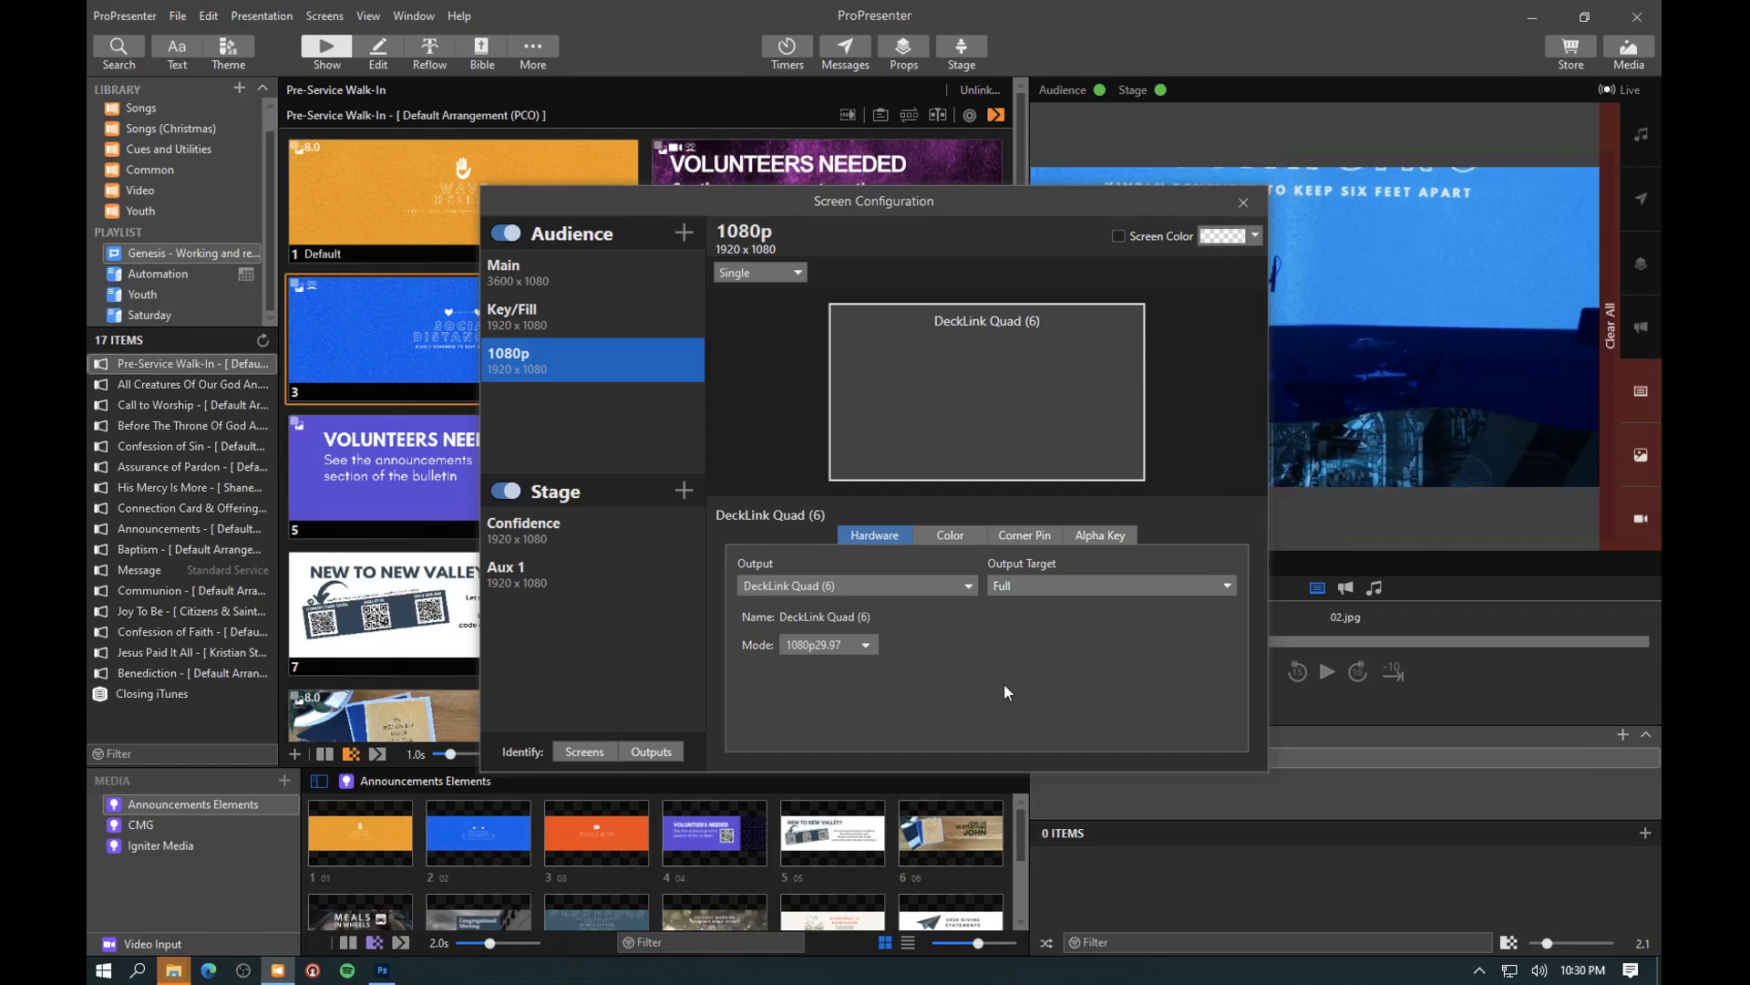
left_click(1244, 204)
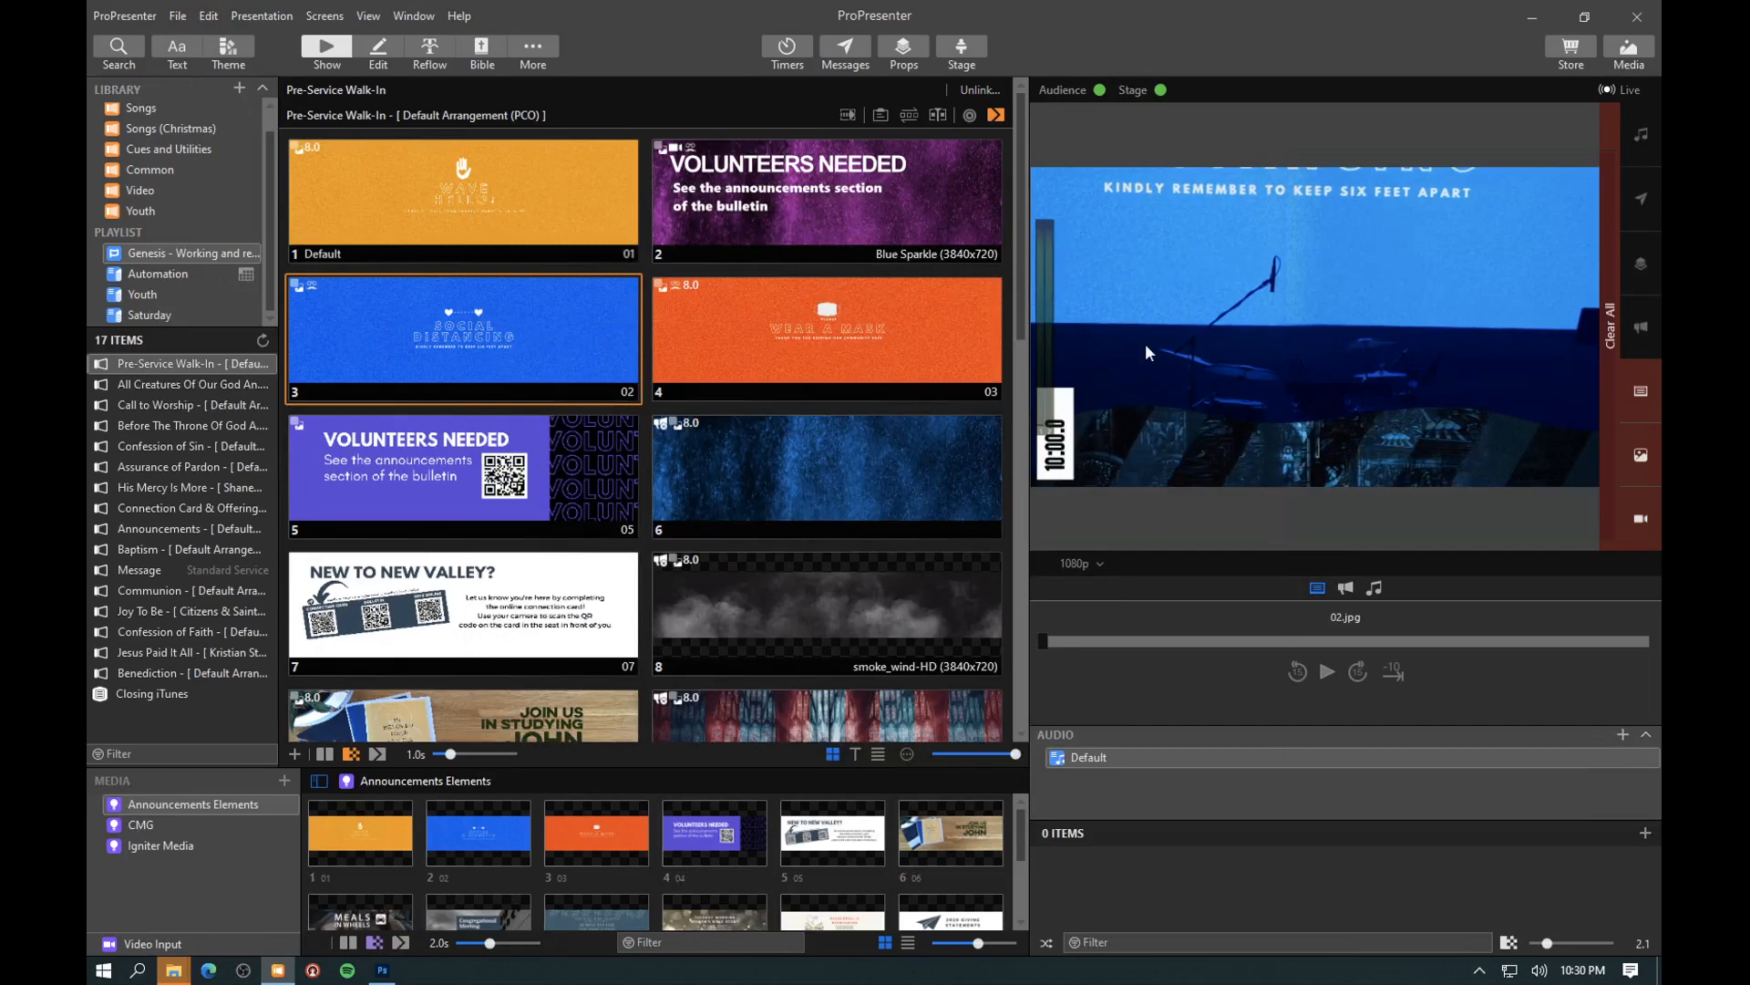
- Clear the slide, media and video input layers from the live output
left_click(1633, 396)
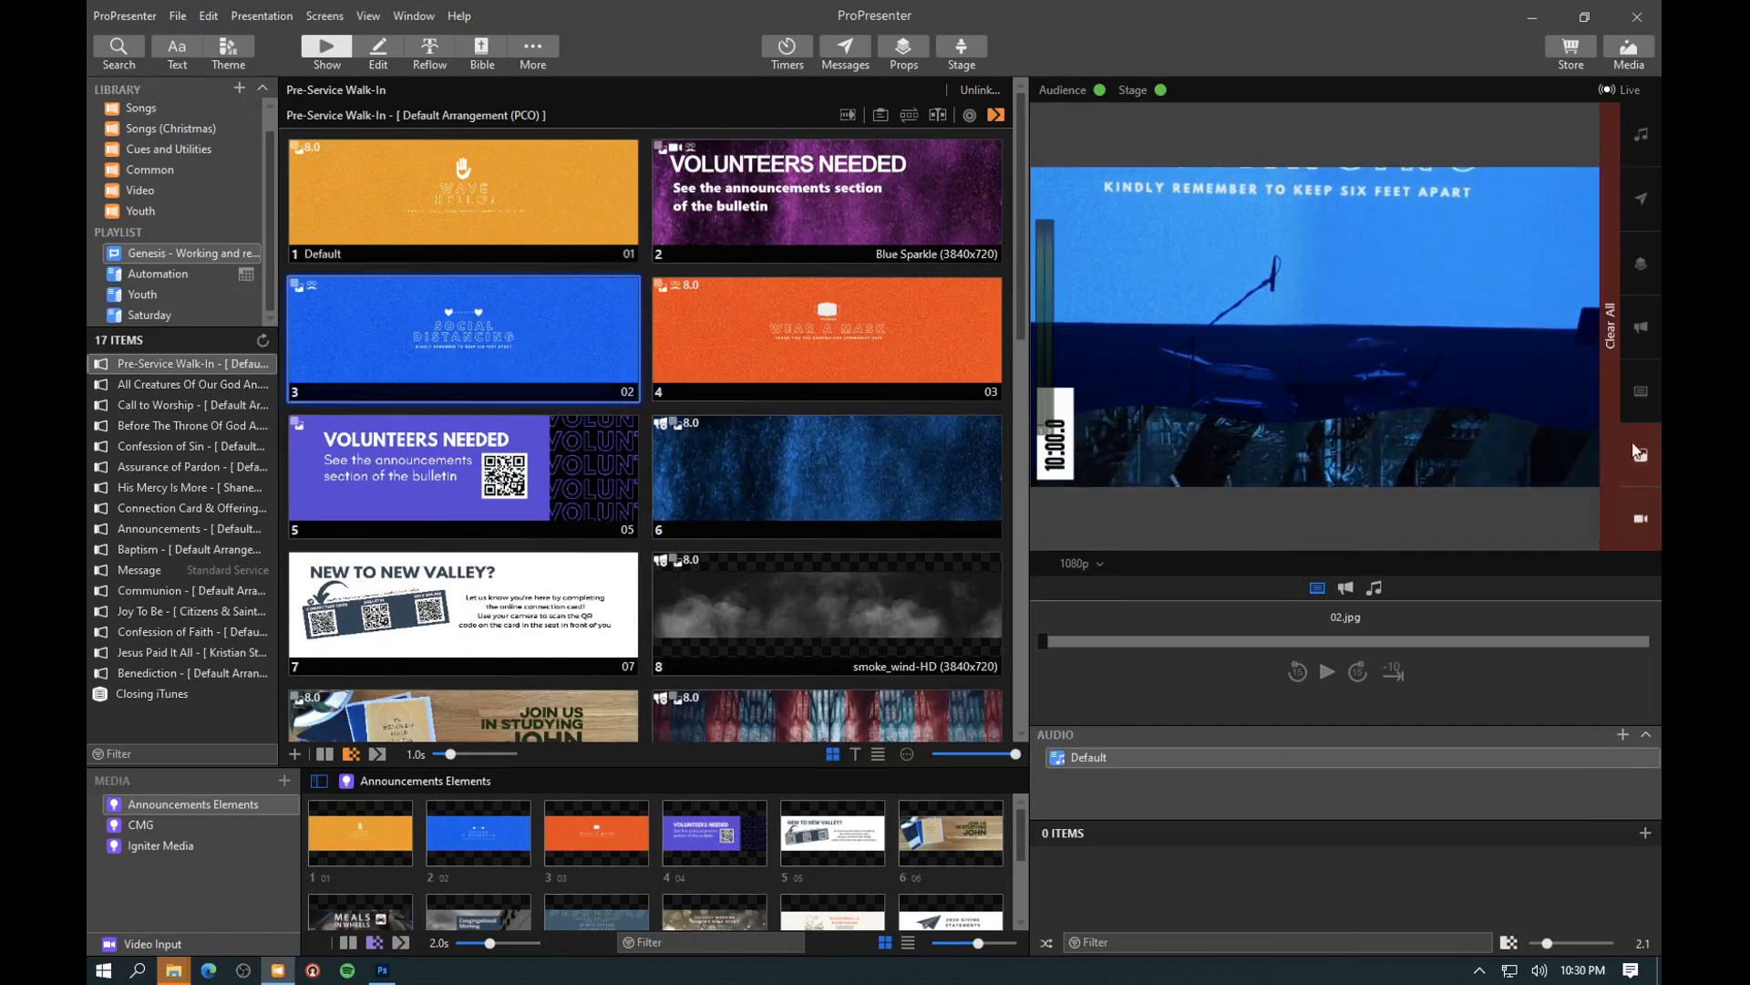
left_click(1632, 445)
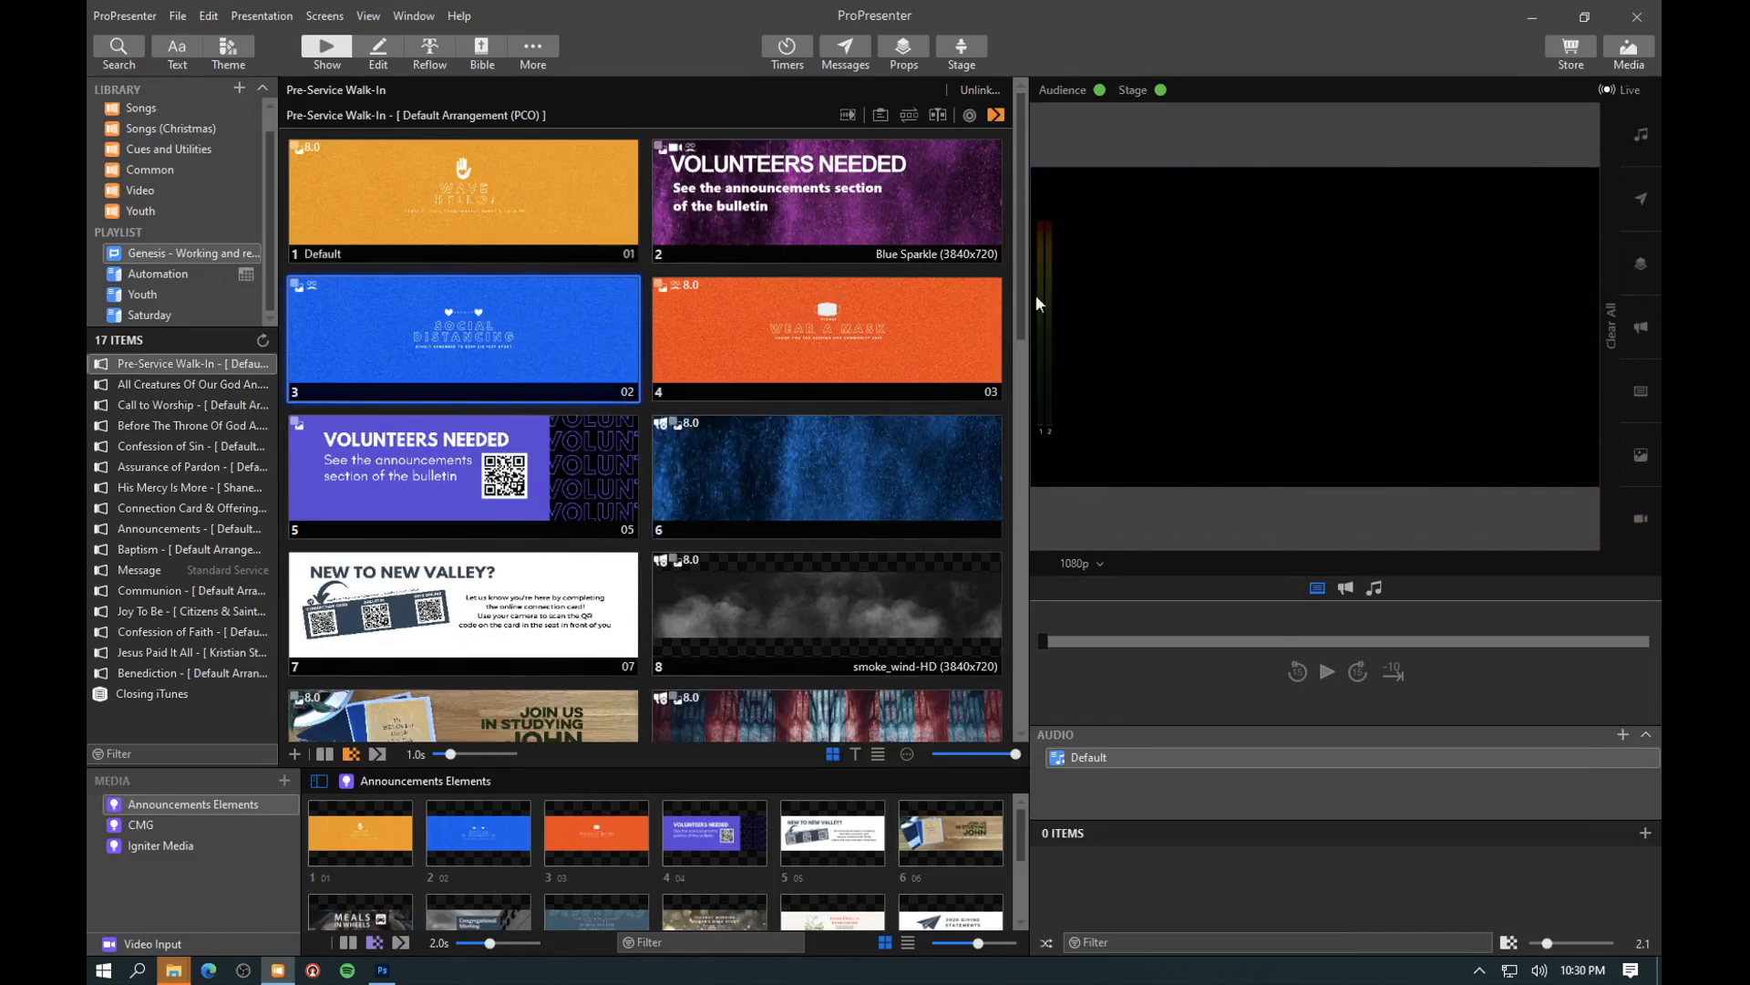
- Examine the layer routing for the Main, Key/Fill and 1080p screens in the Announcements A2.2 and A2.1 looks
left_click(319, 16)
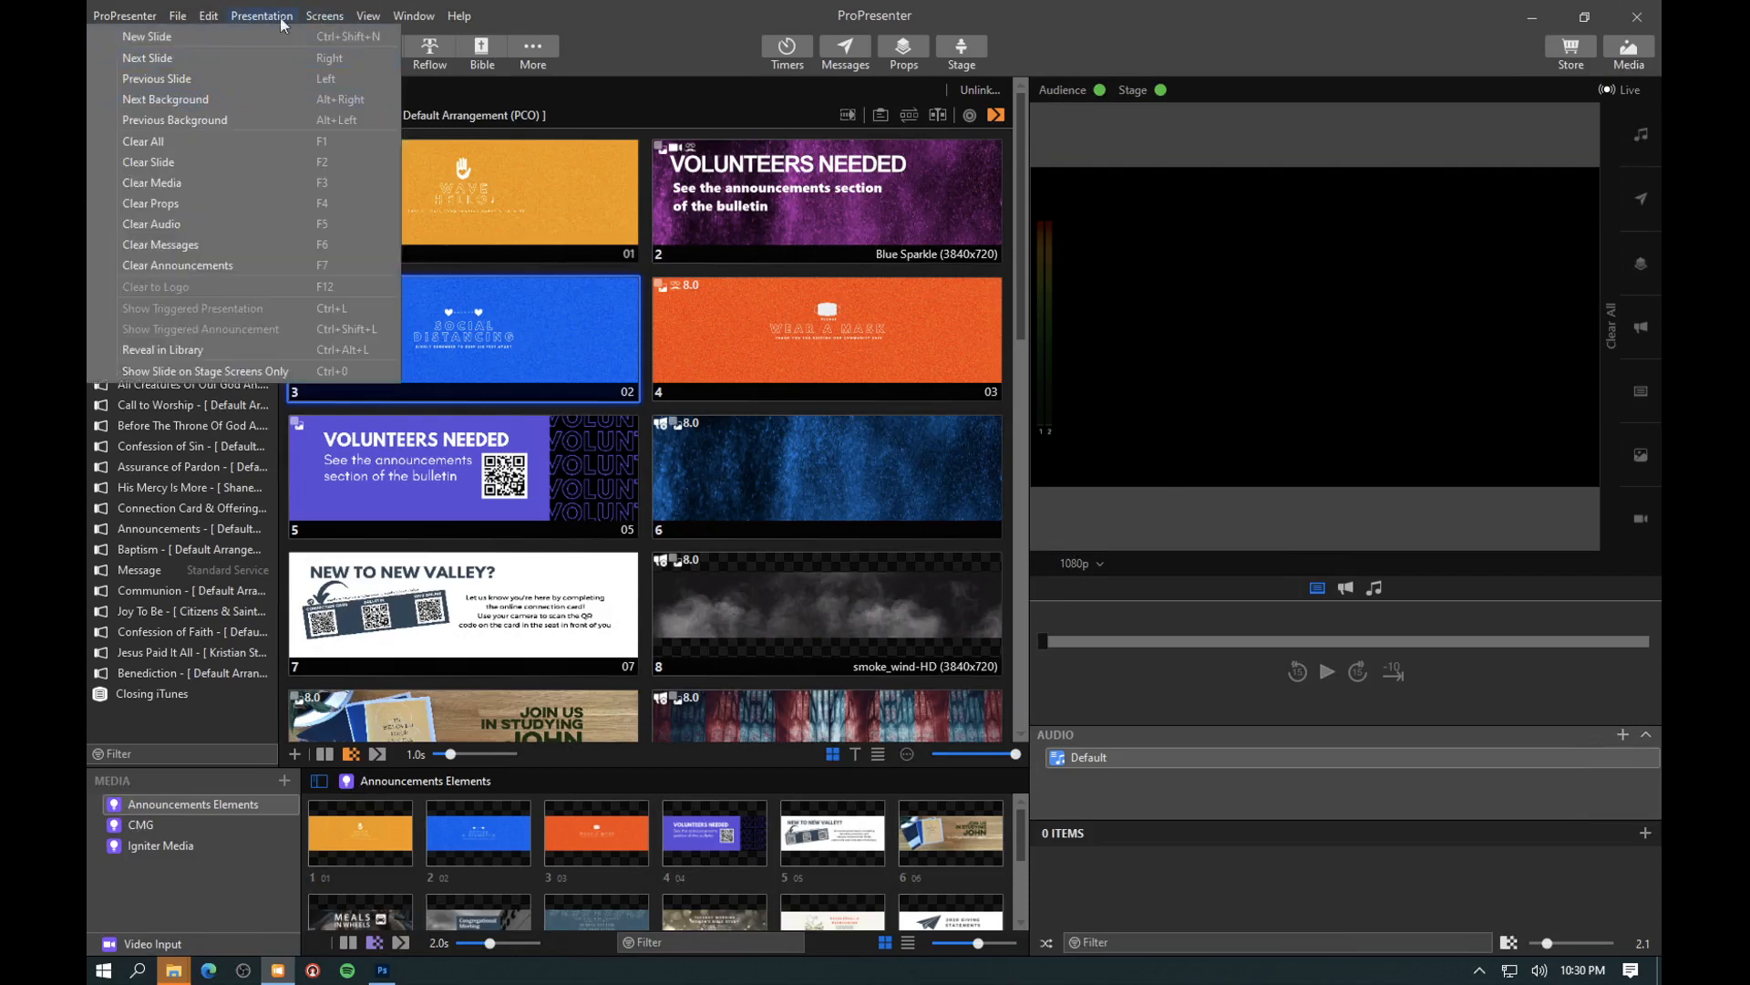
left_click(166, 97)
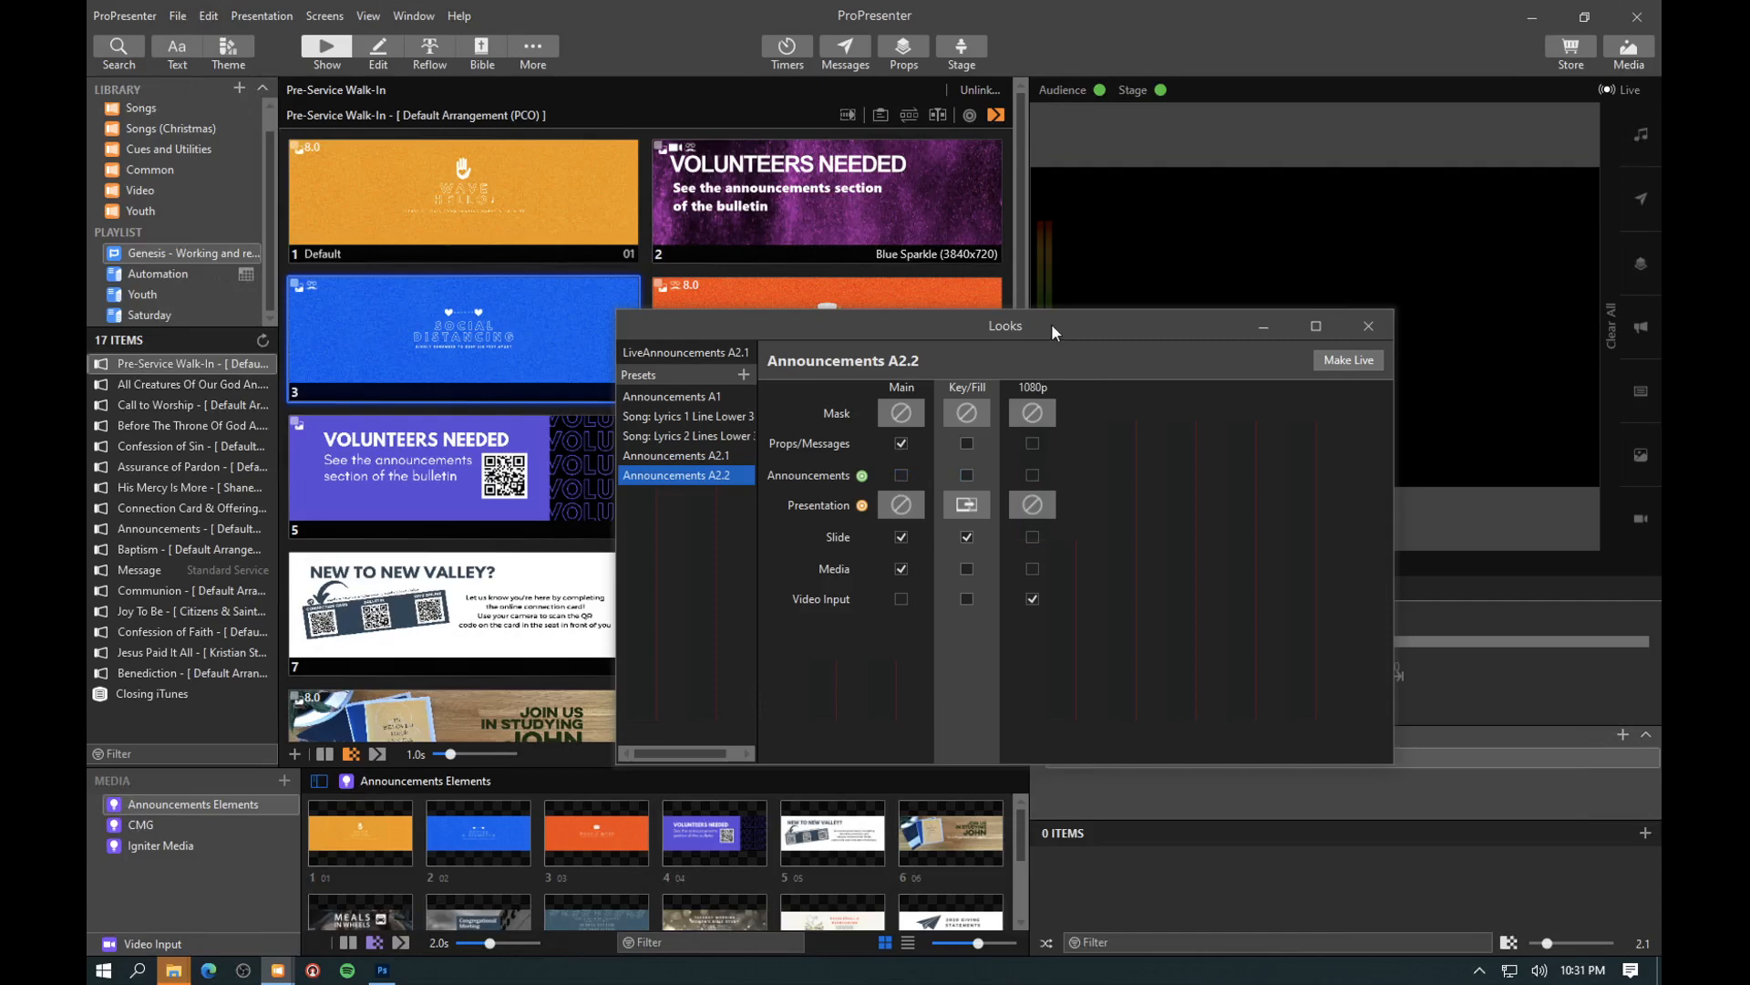
left_click_drag(1051, 321, 1005, 302)
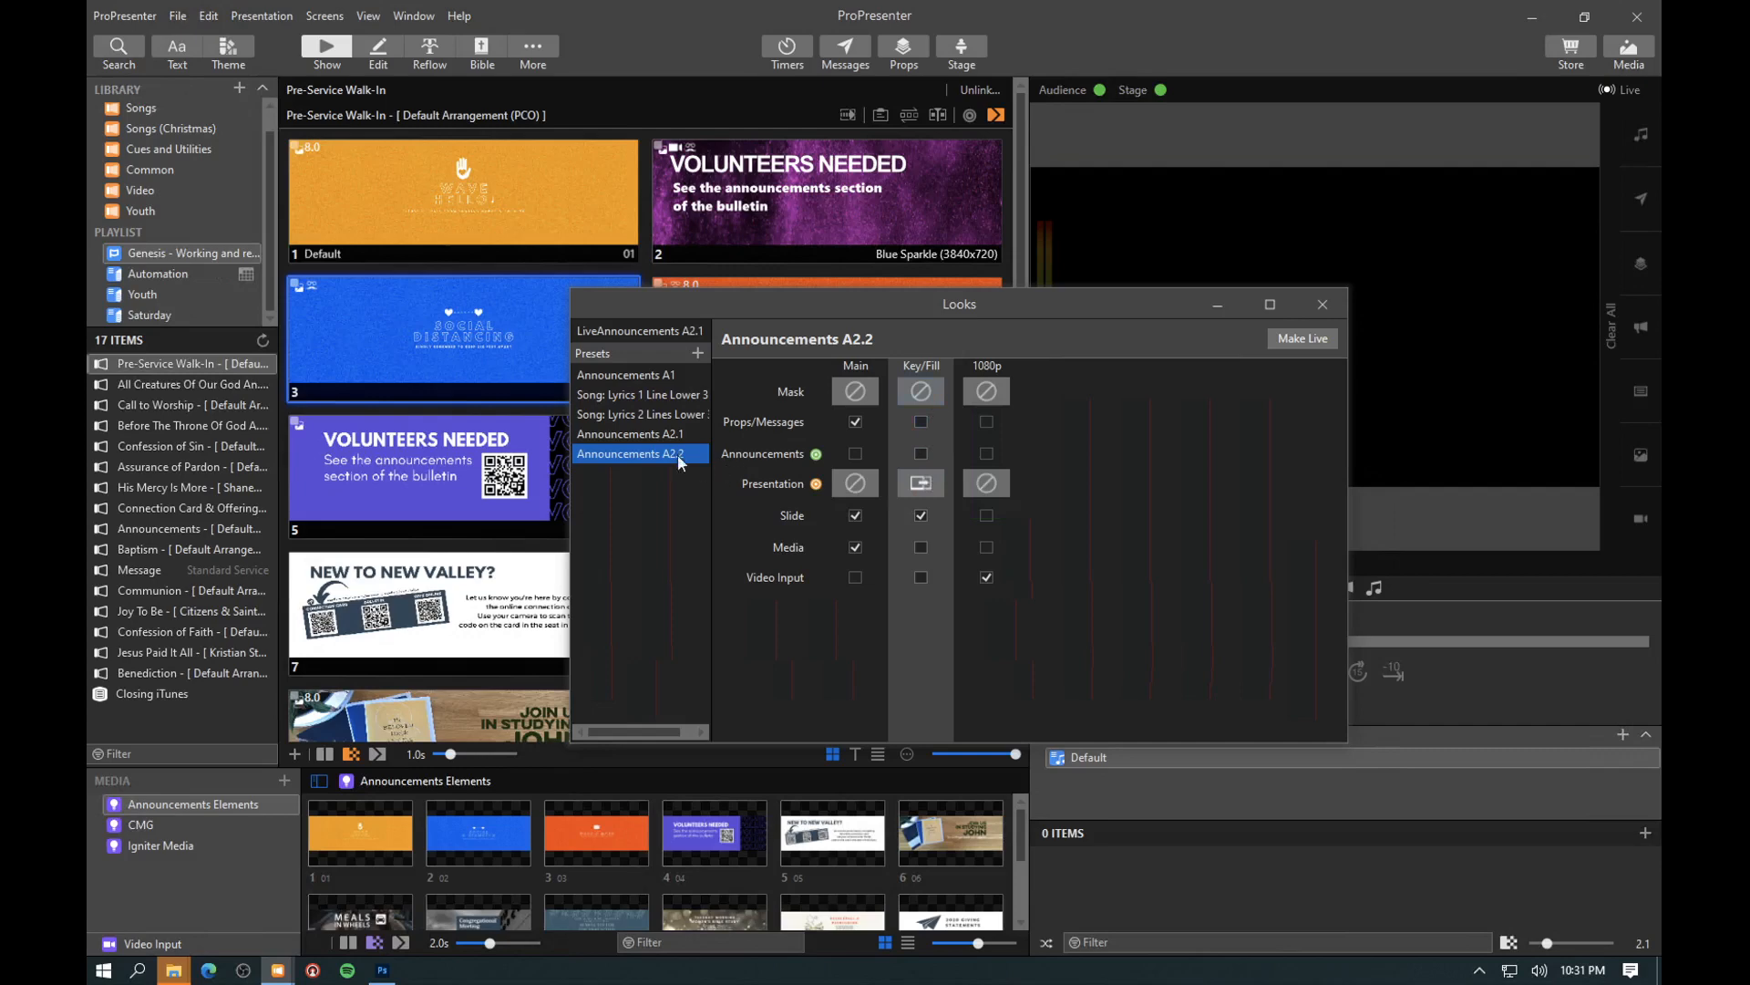
left_click(655, 434)
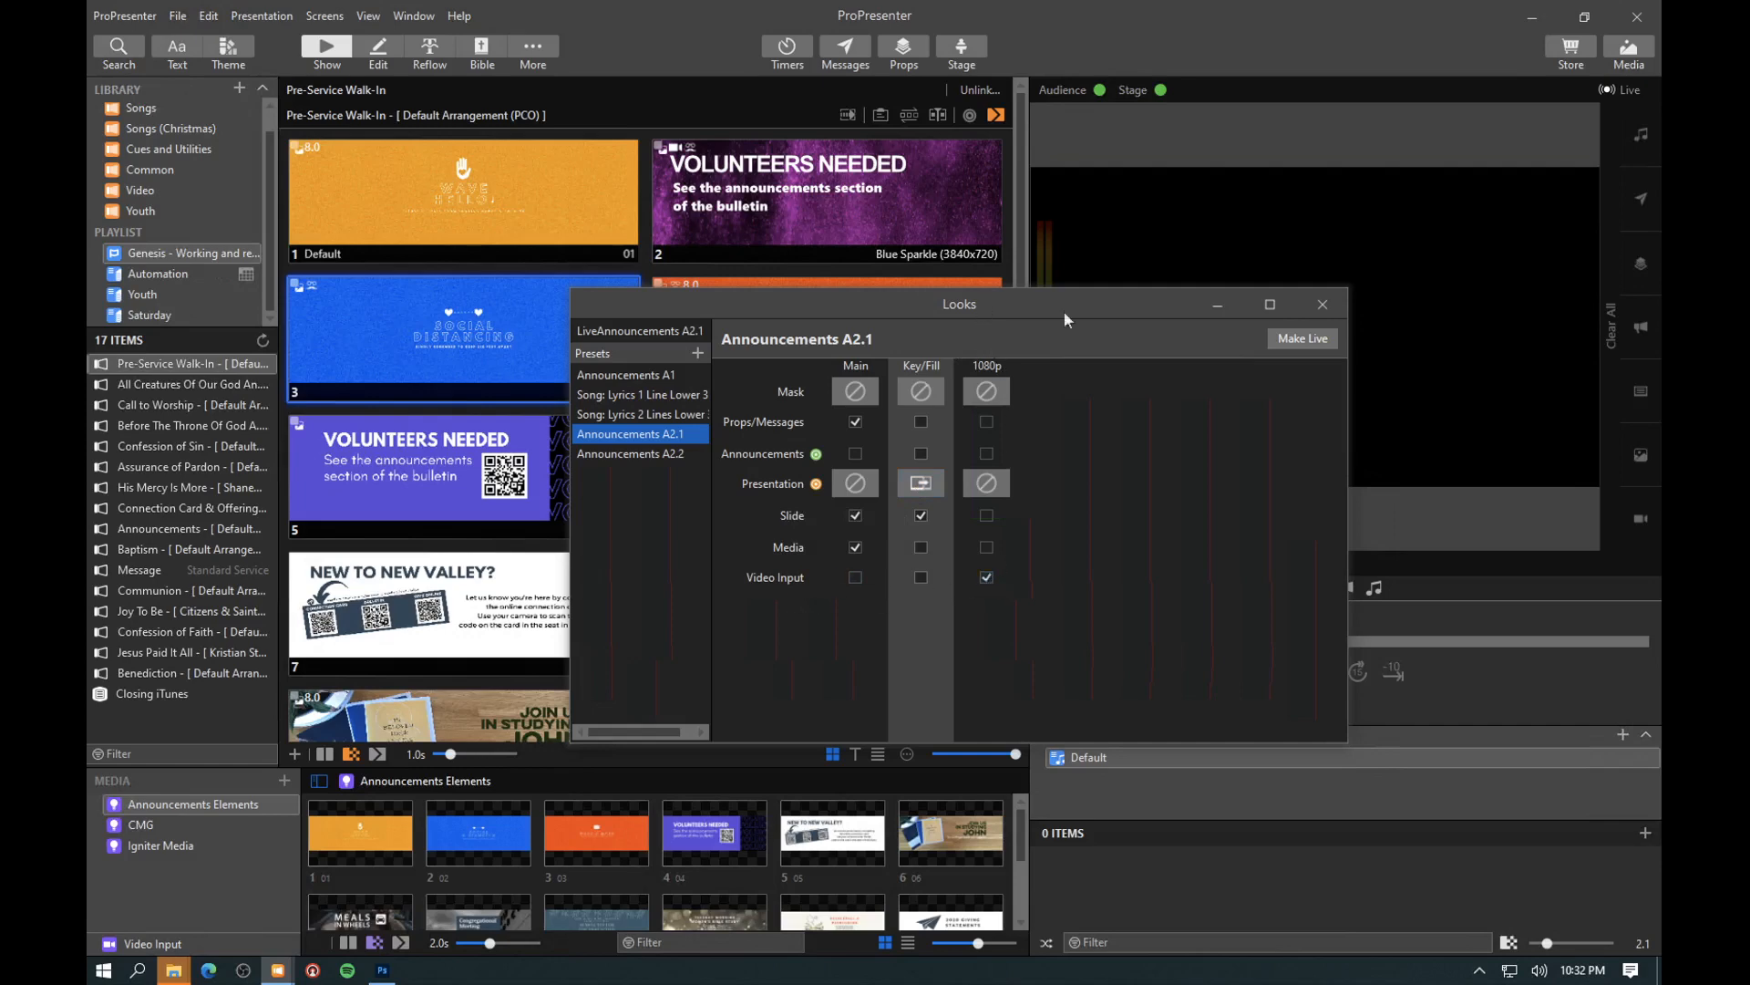
left_click(1330, 306)
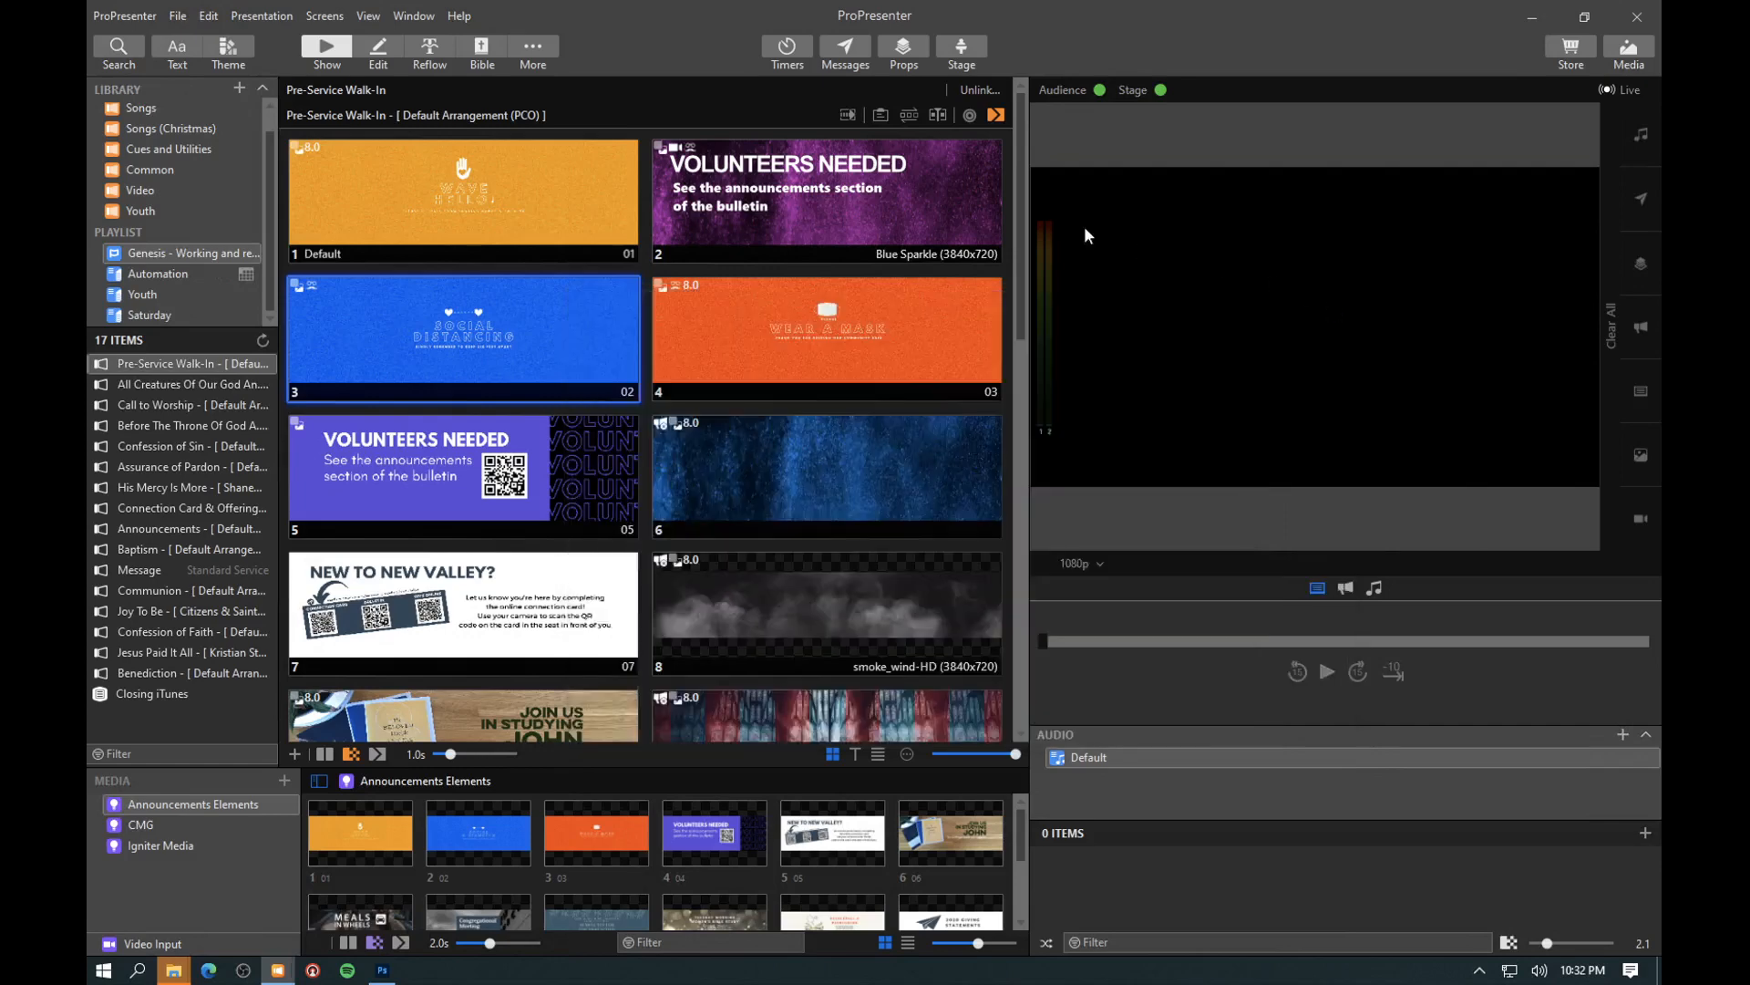
- Open the preferences for the inputs
left_click(126, 19)
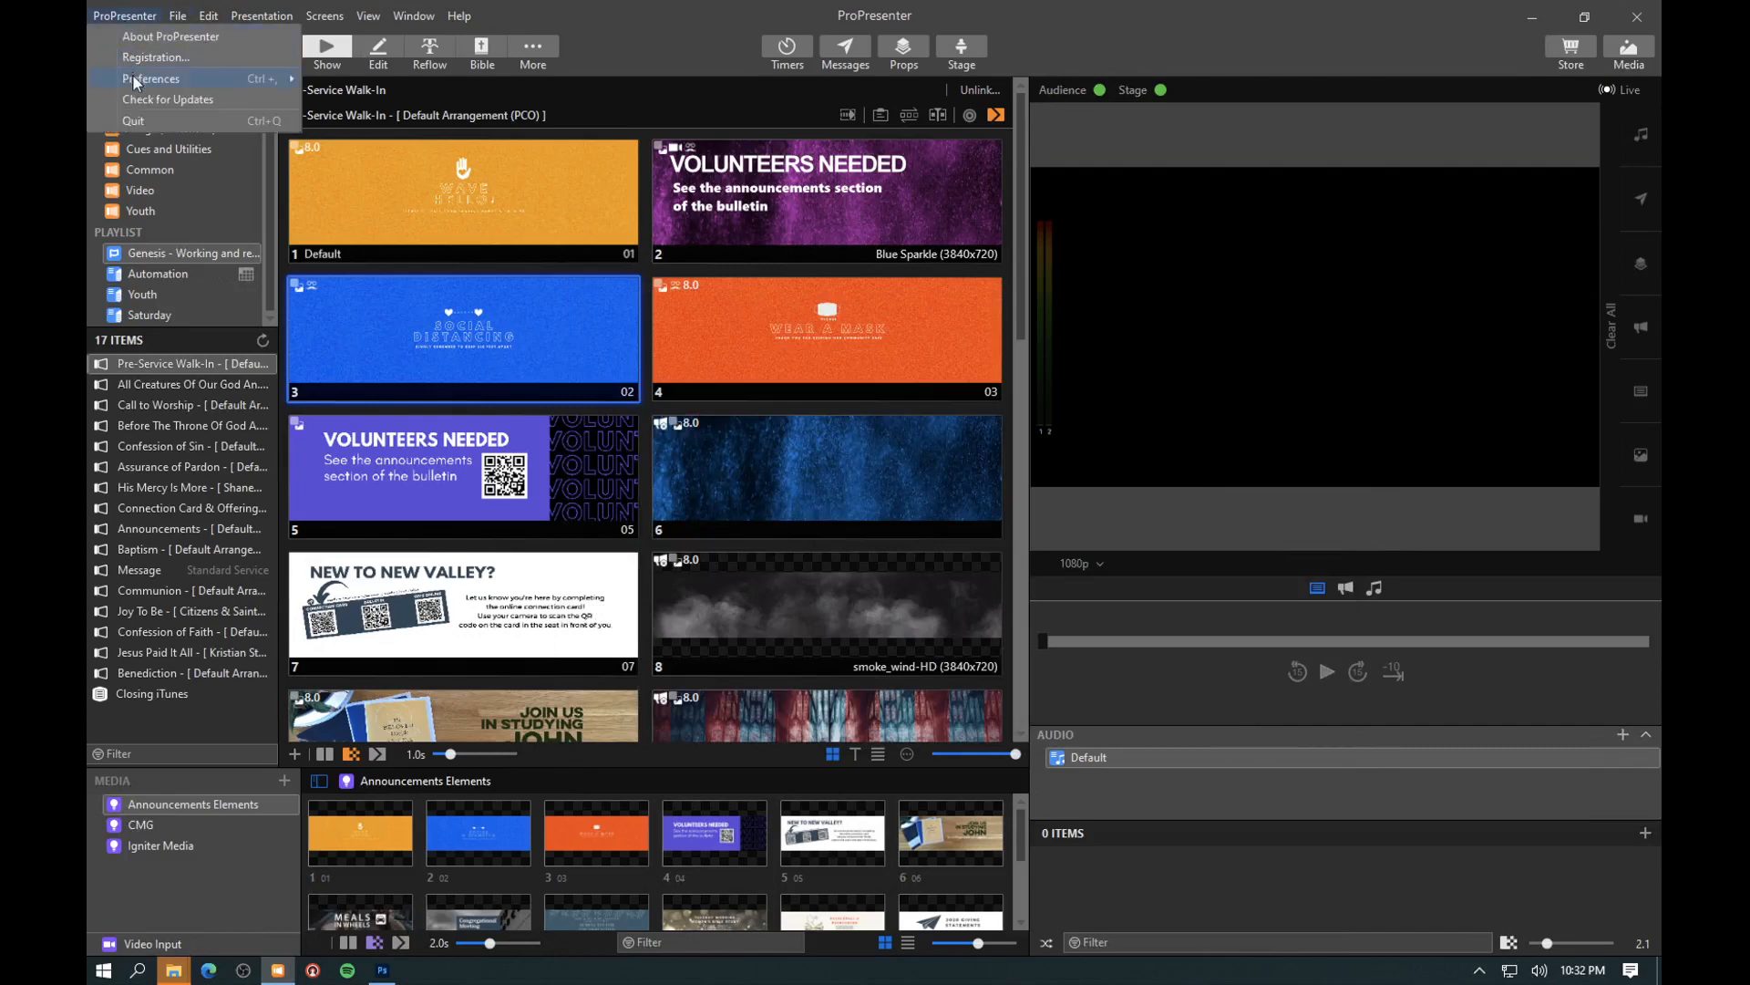
mouse_move(135, 78)
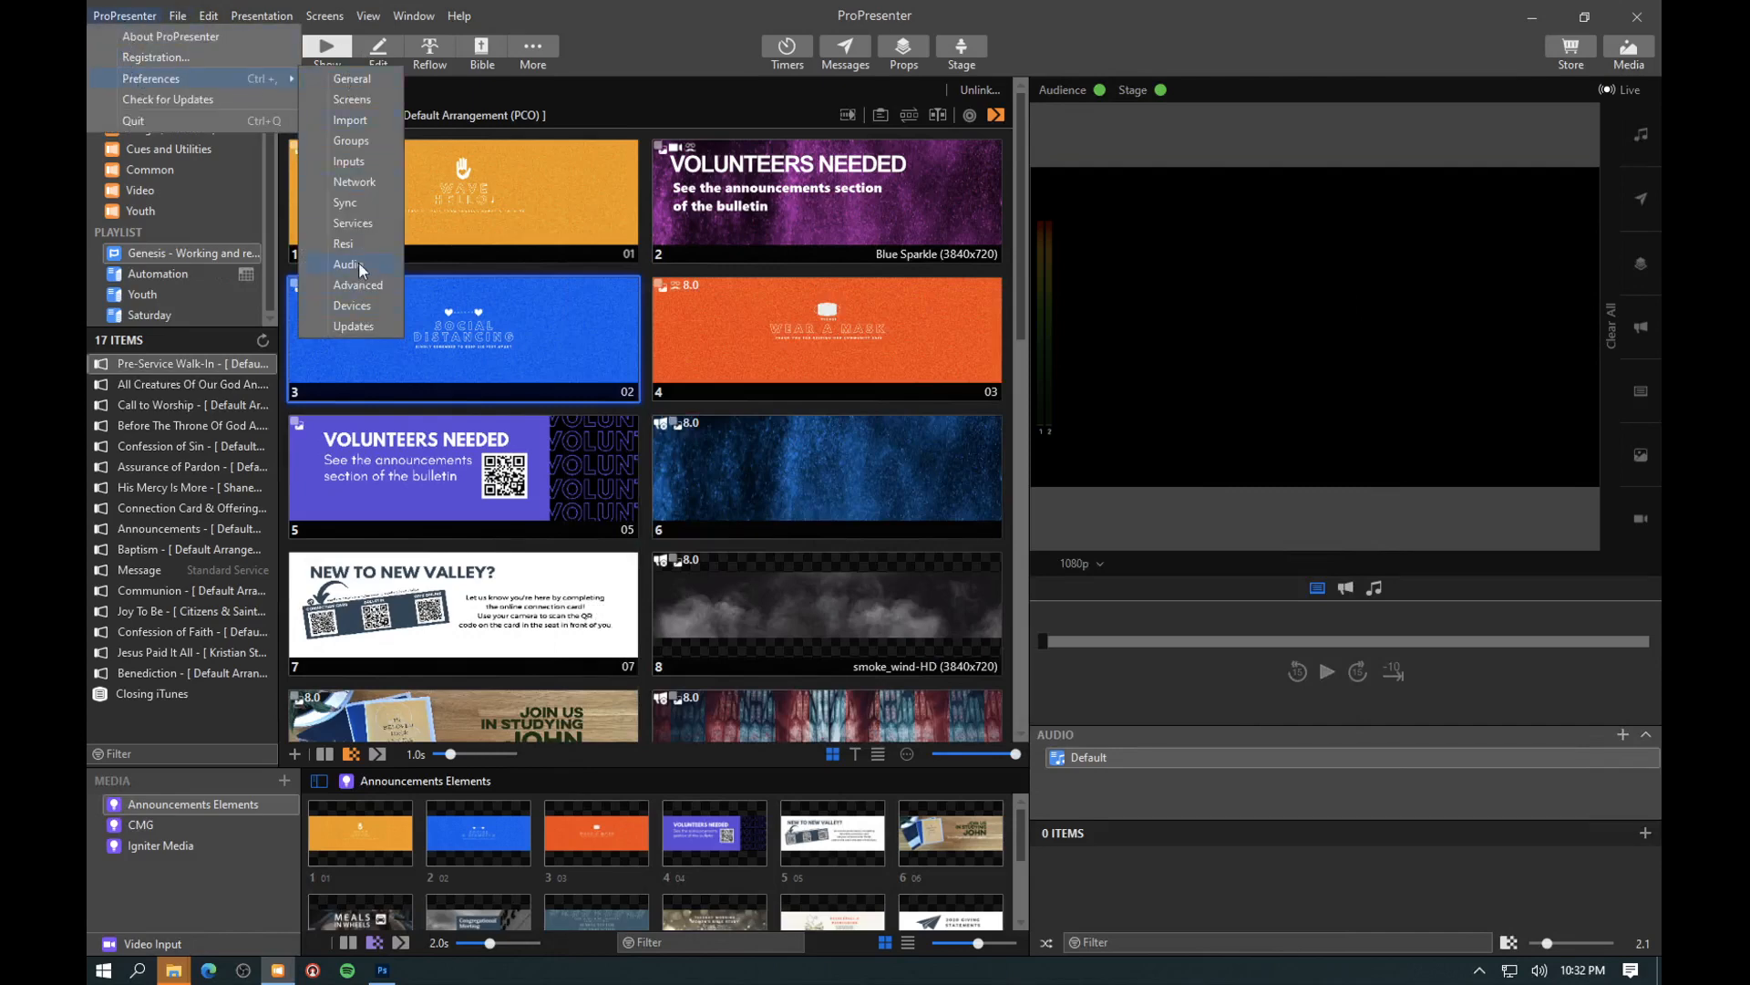
left_click(353, 161)
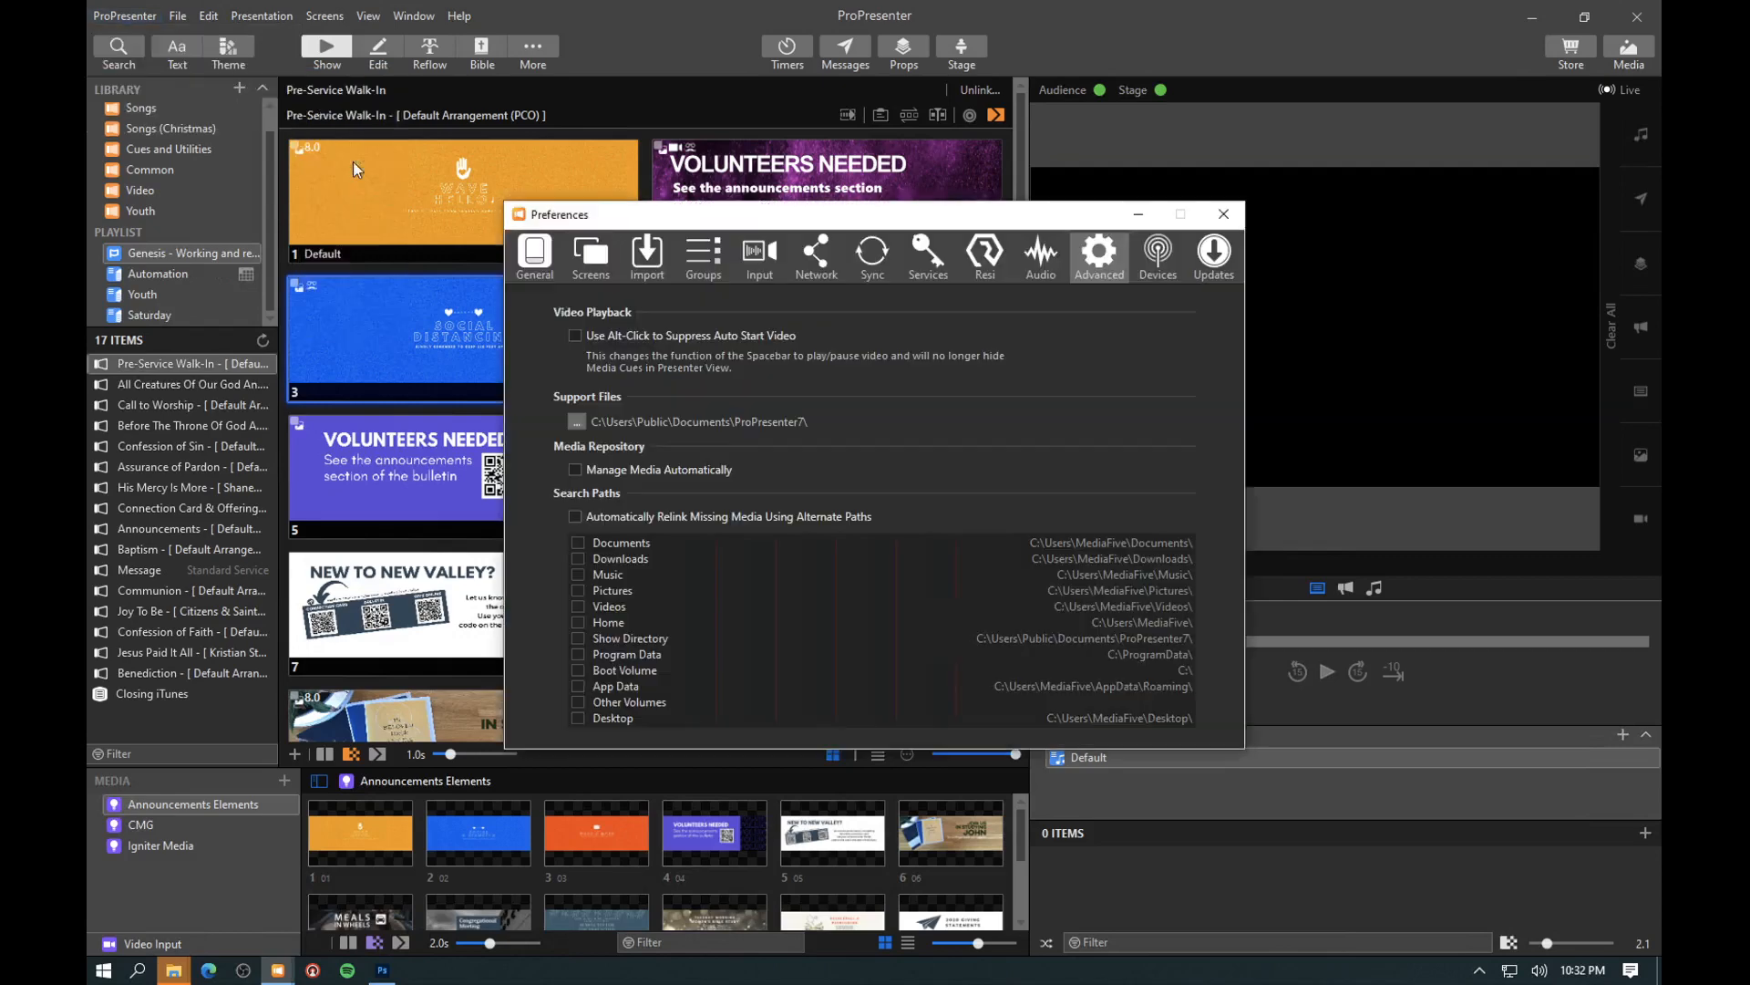
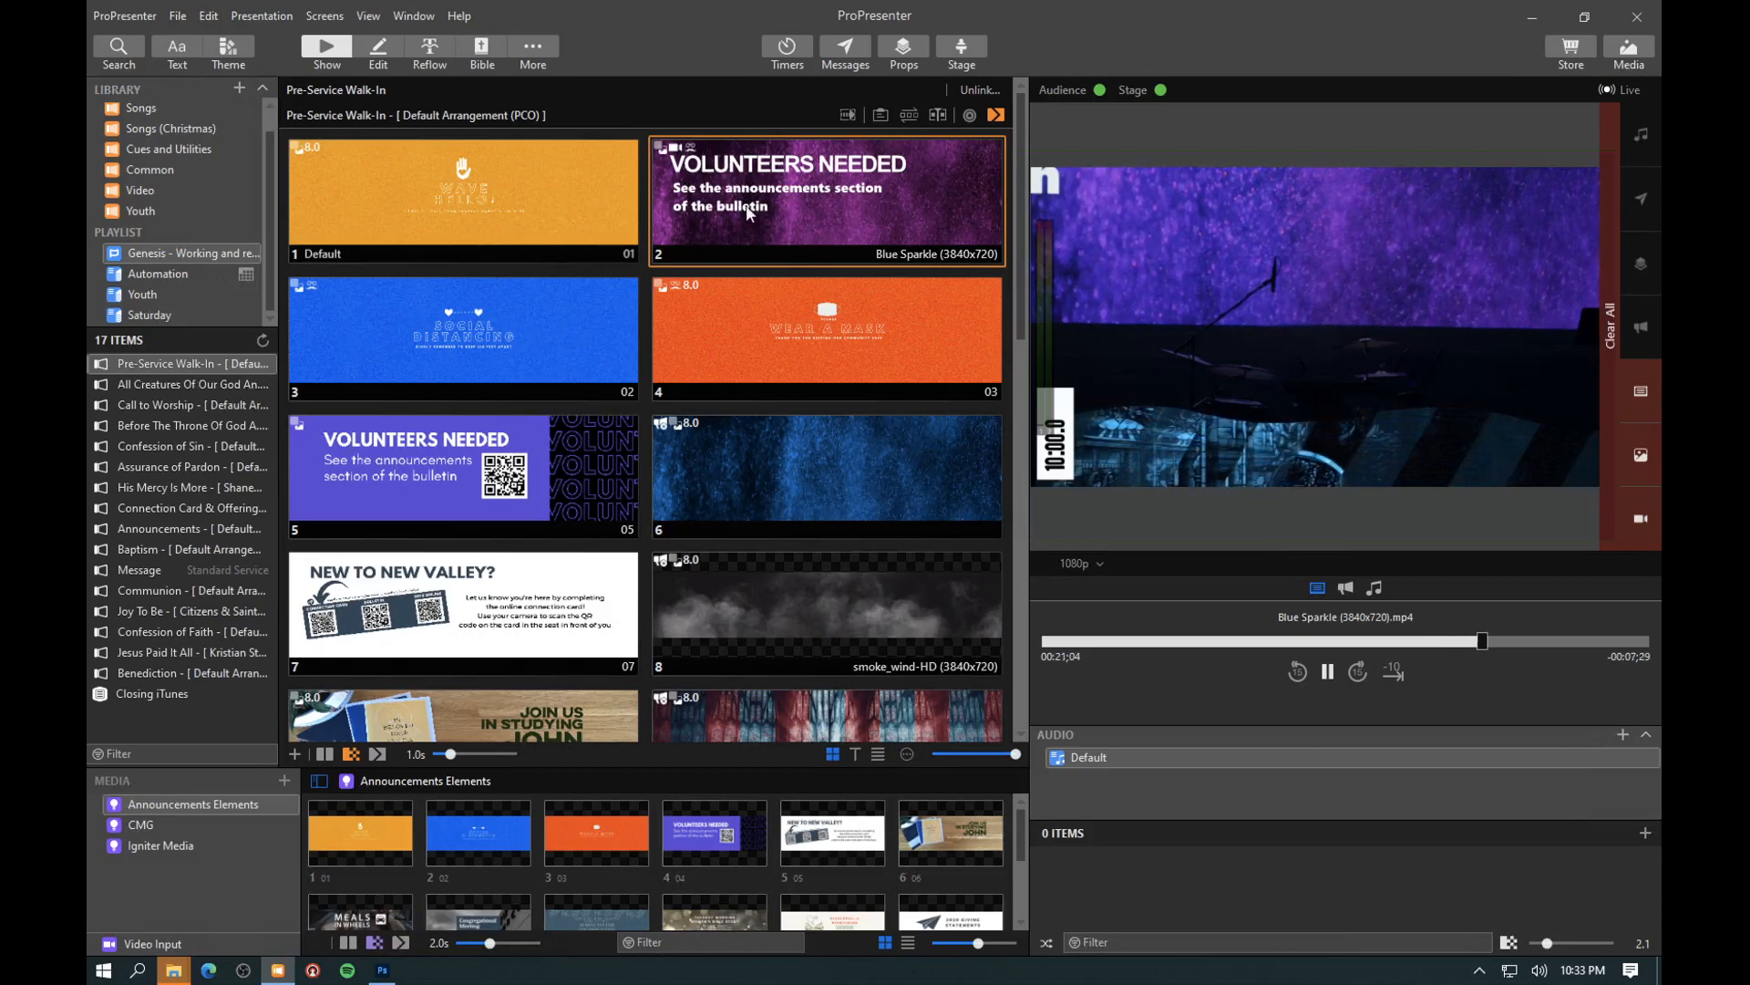
- Check which audience look is live and which other looks are available
left_click(323, 17)
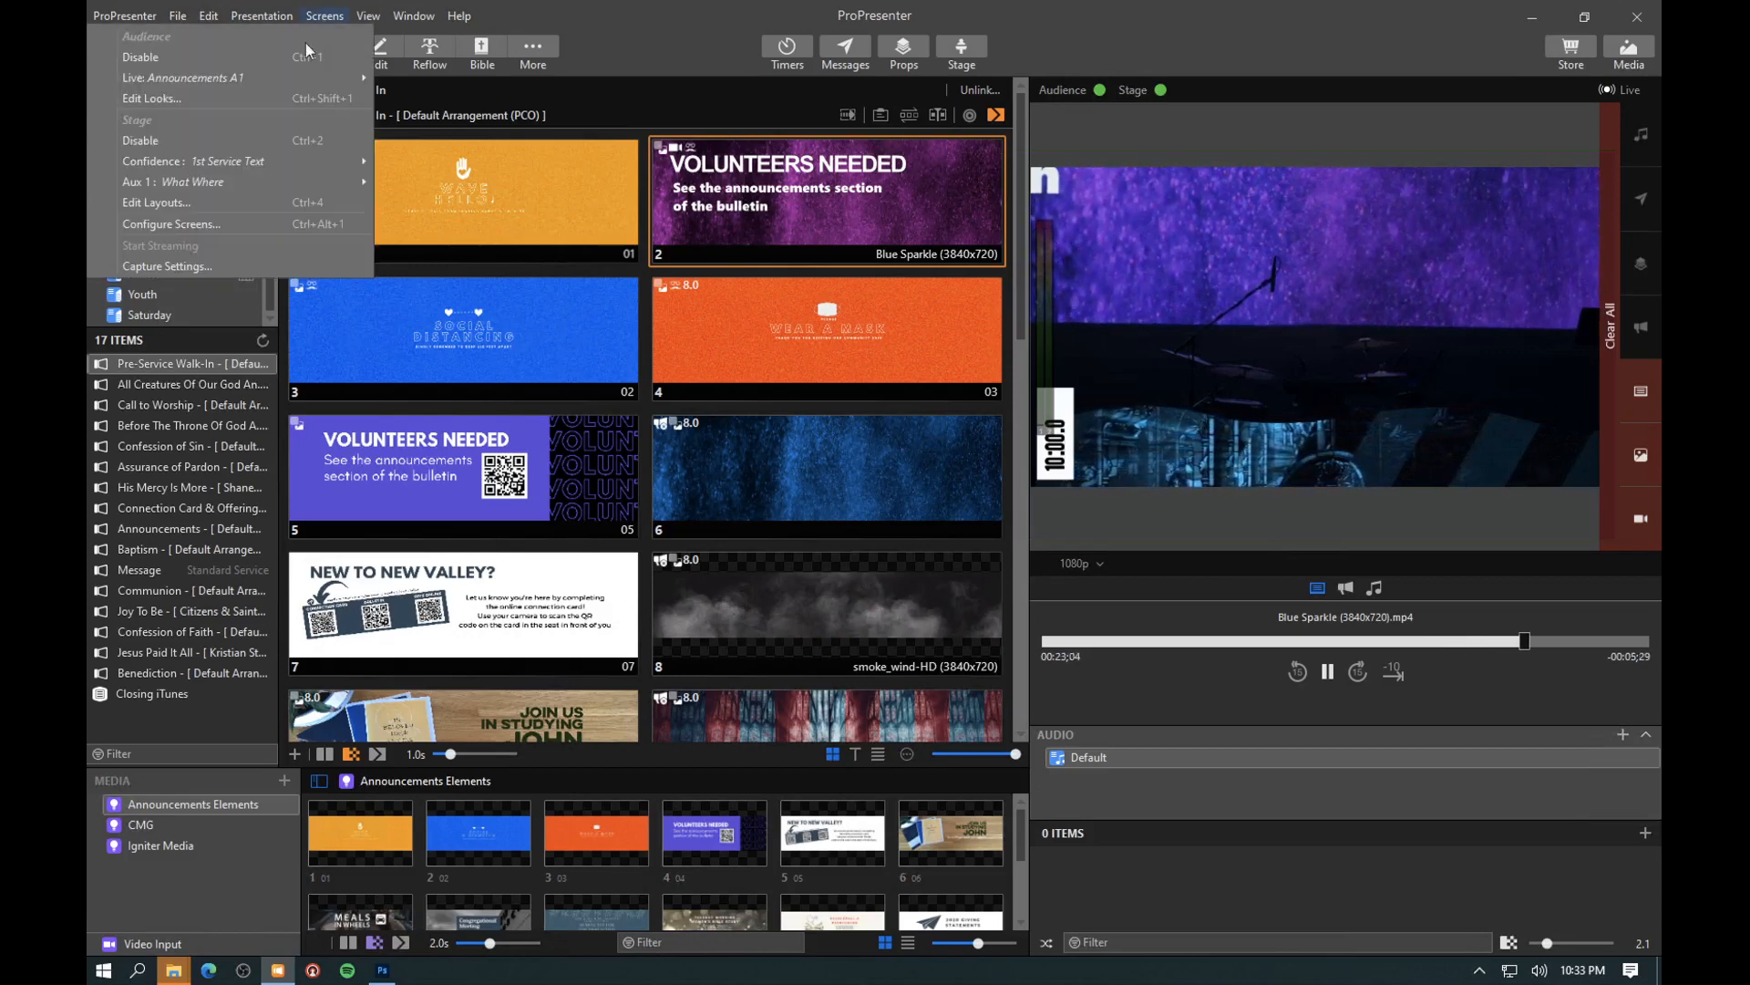
mouse_move(206, 84)
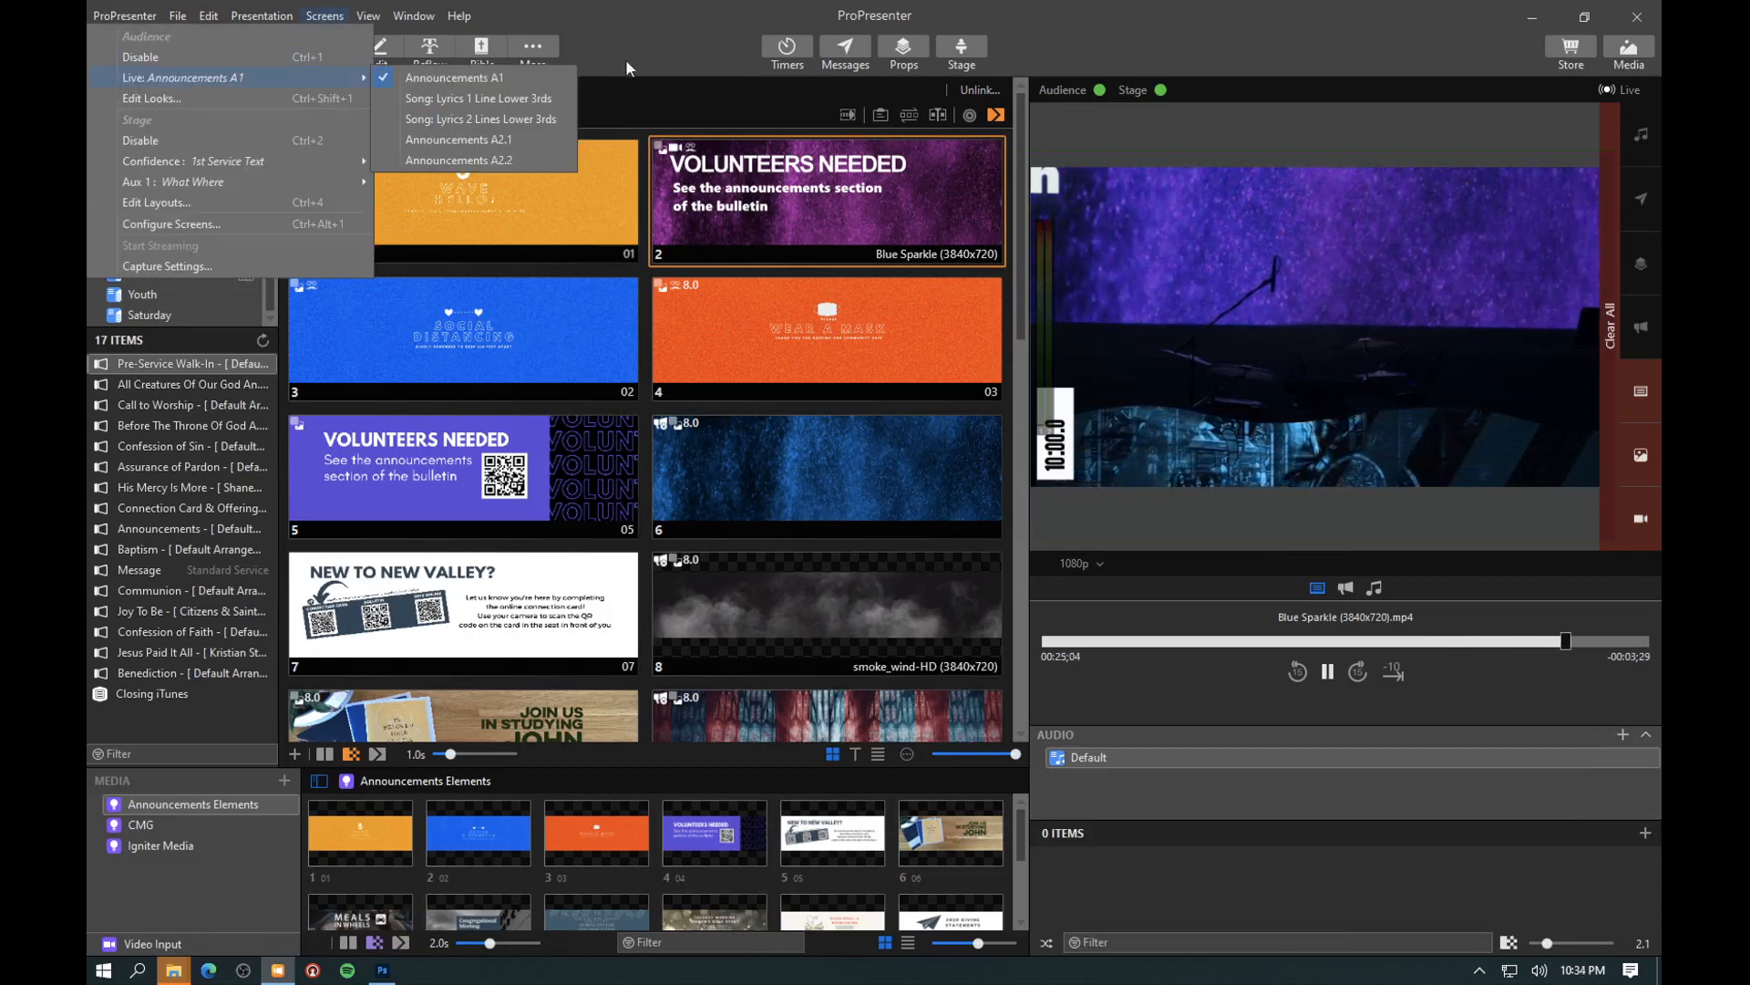
left_click(656, 28)
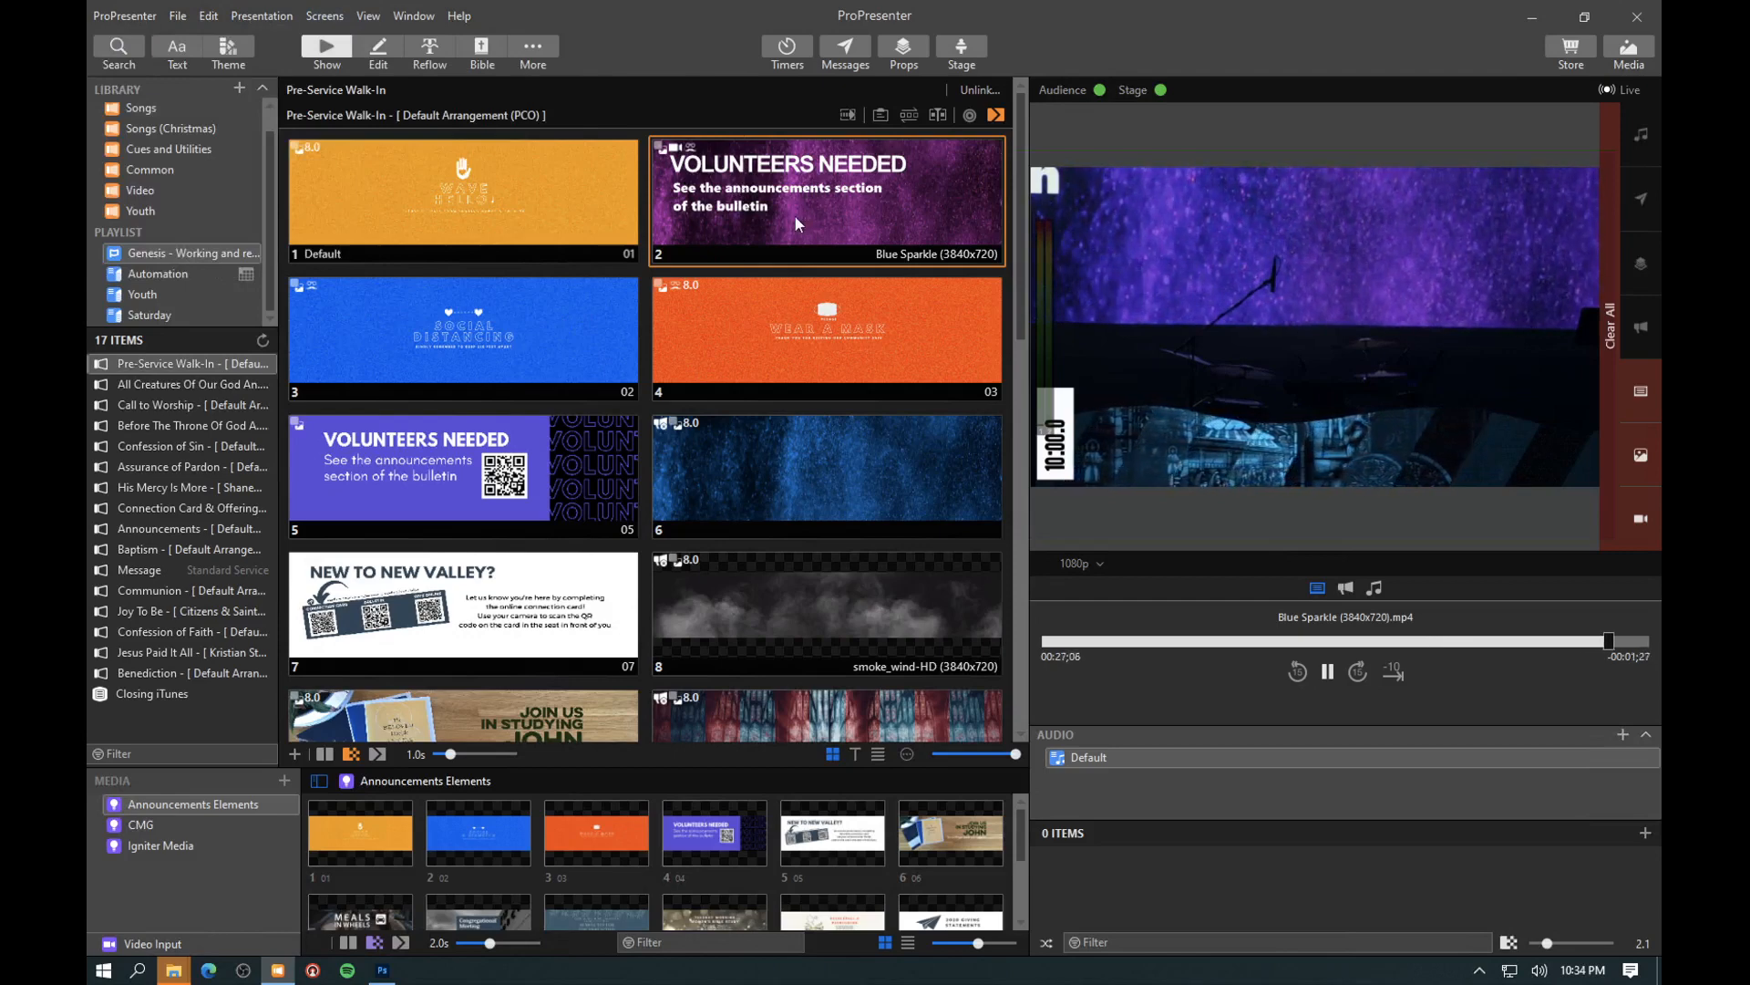
- Send the Social Distancing slide to the live output and preview the Main screen
left_click(447, 335)
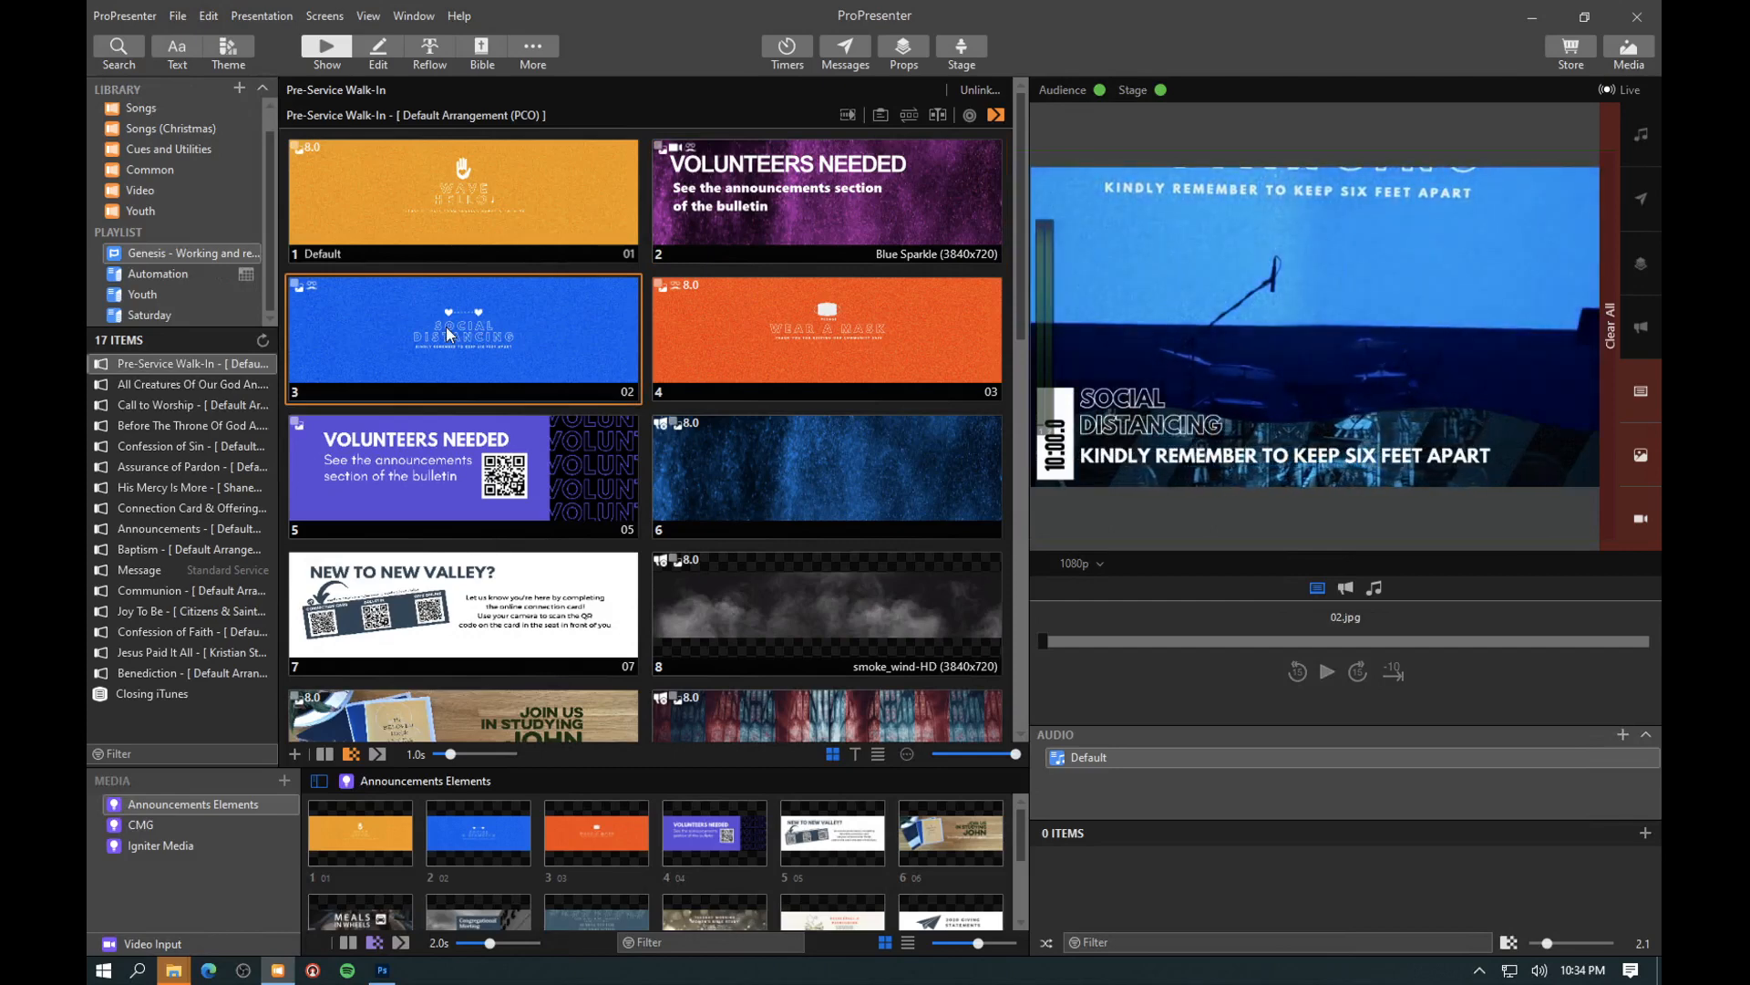
left_click(1081, 563)
left_click(1070, 609)
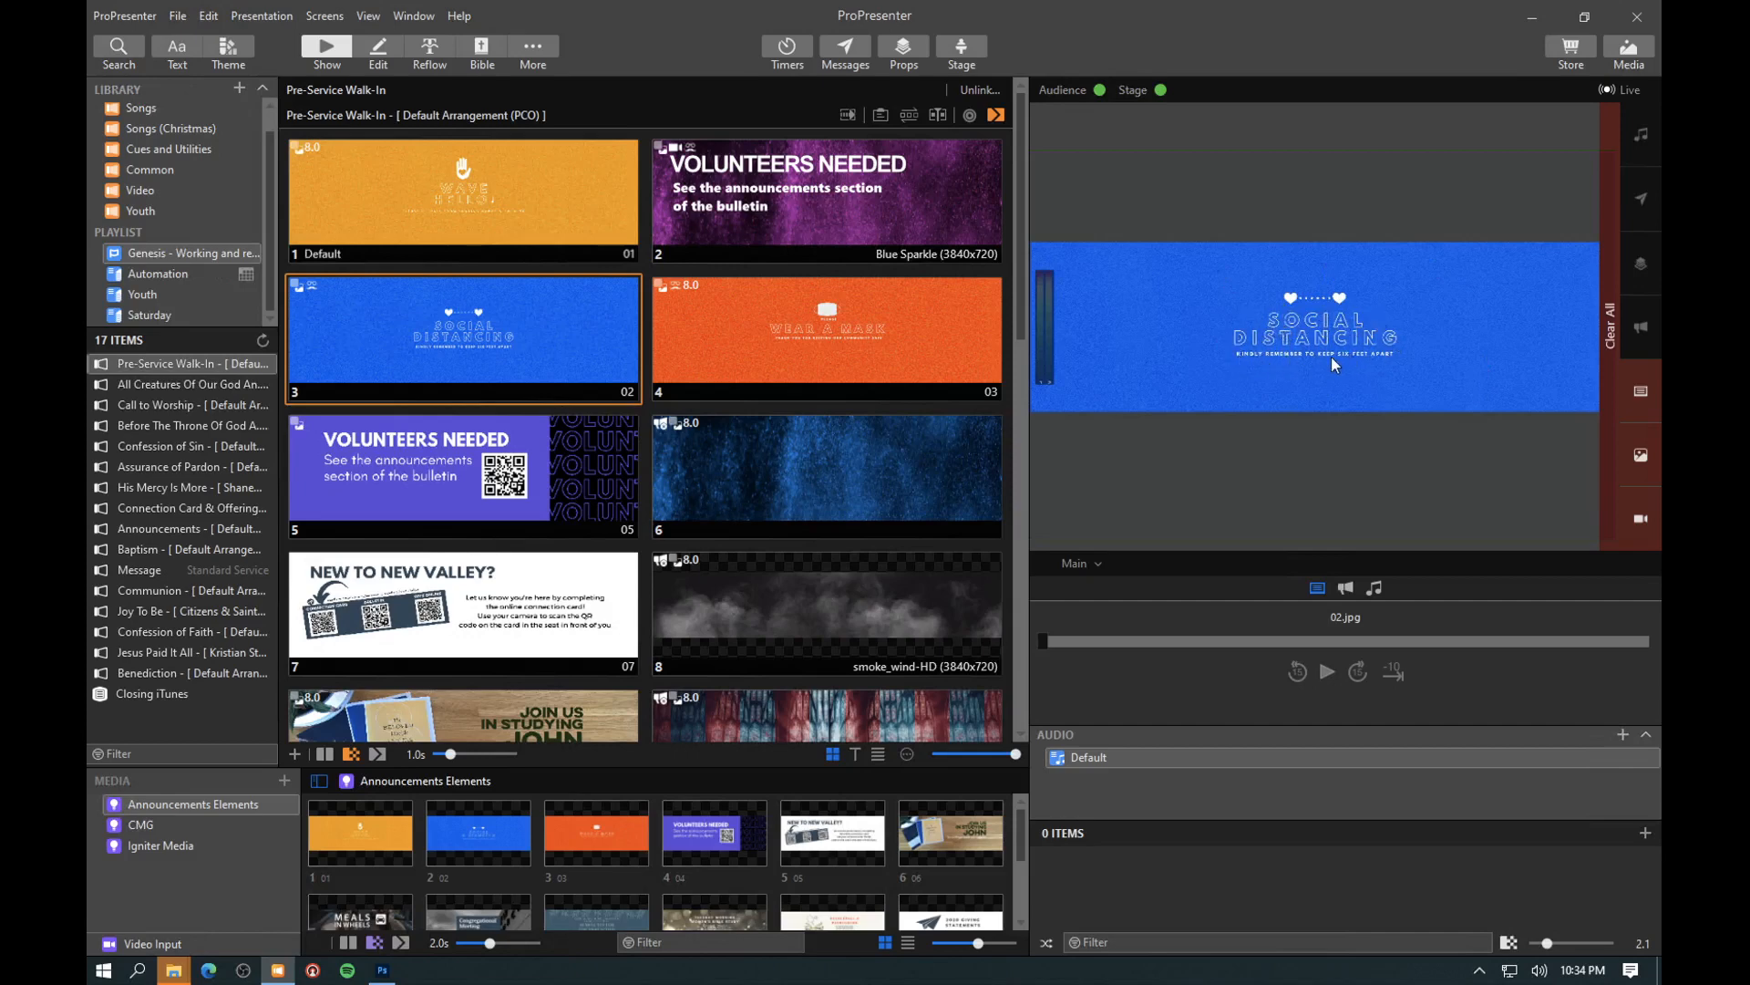
- Inspect the Social Distancing slide's properties and its title and subtitle objects in the editor, and return to the show view
right_click(501, 328)
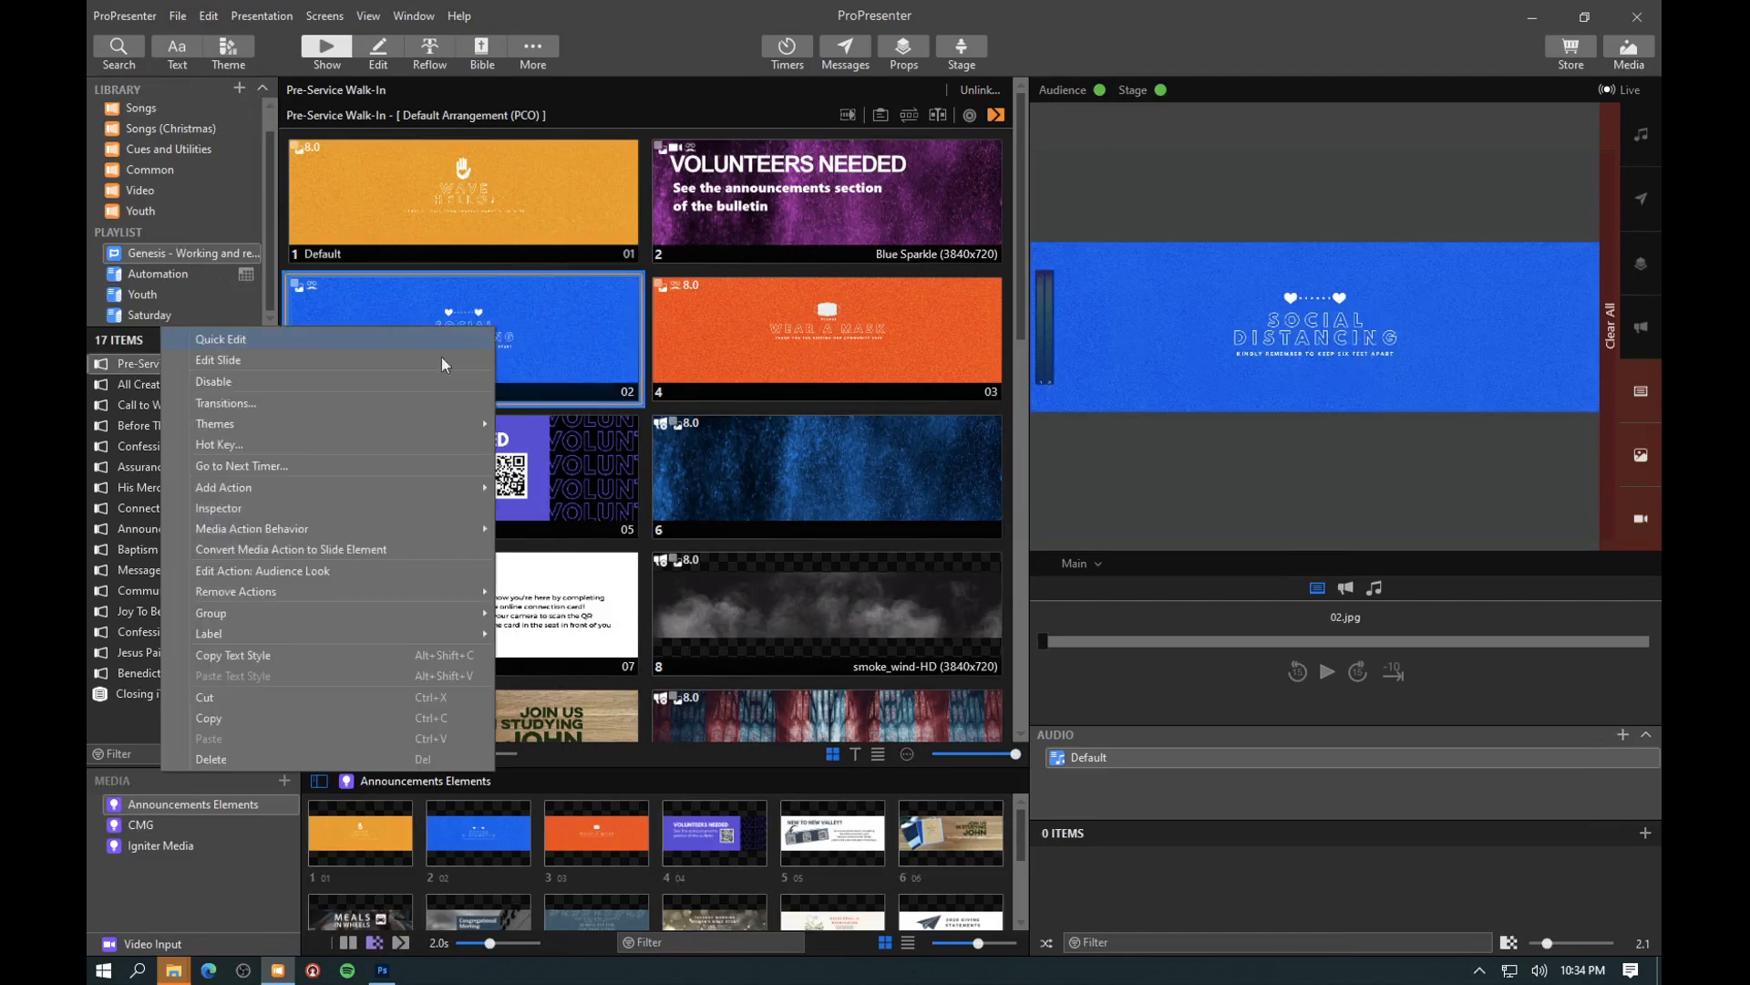
left_click(289, 363)
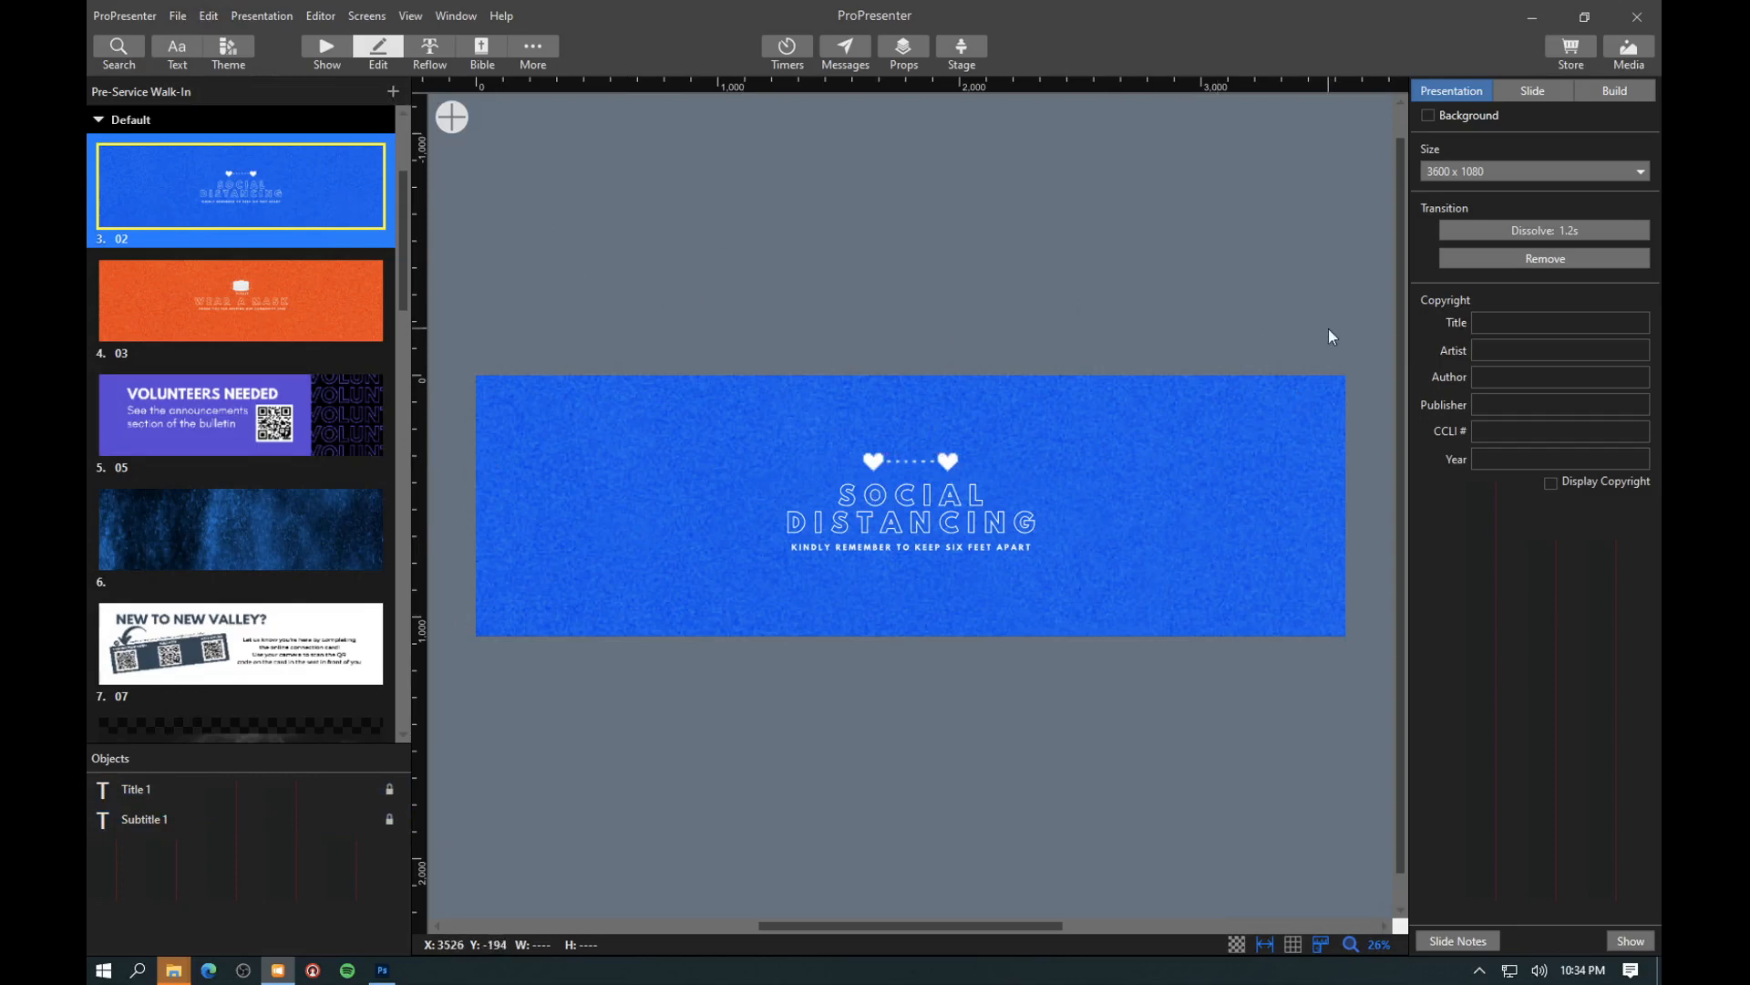
left_click(1544, 95)
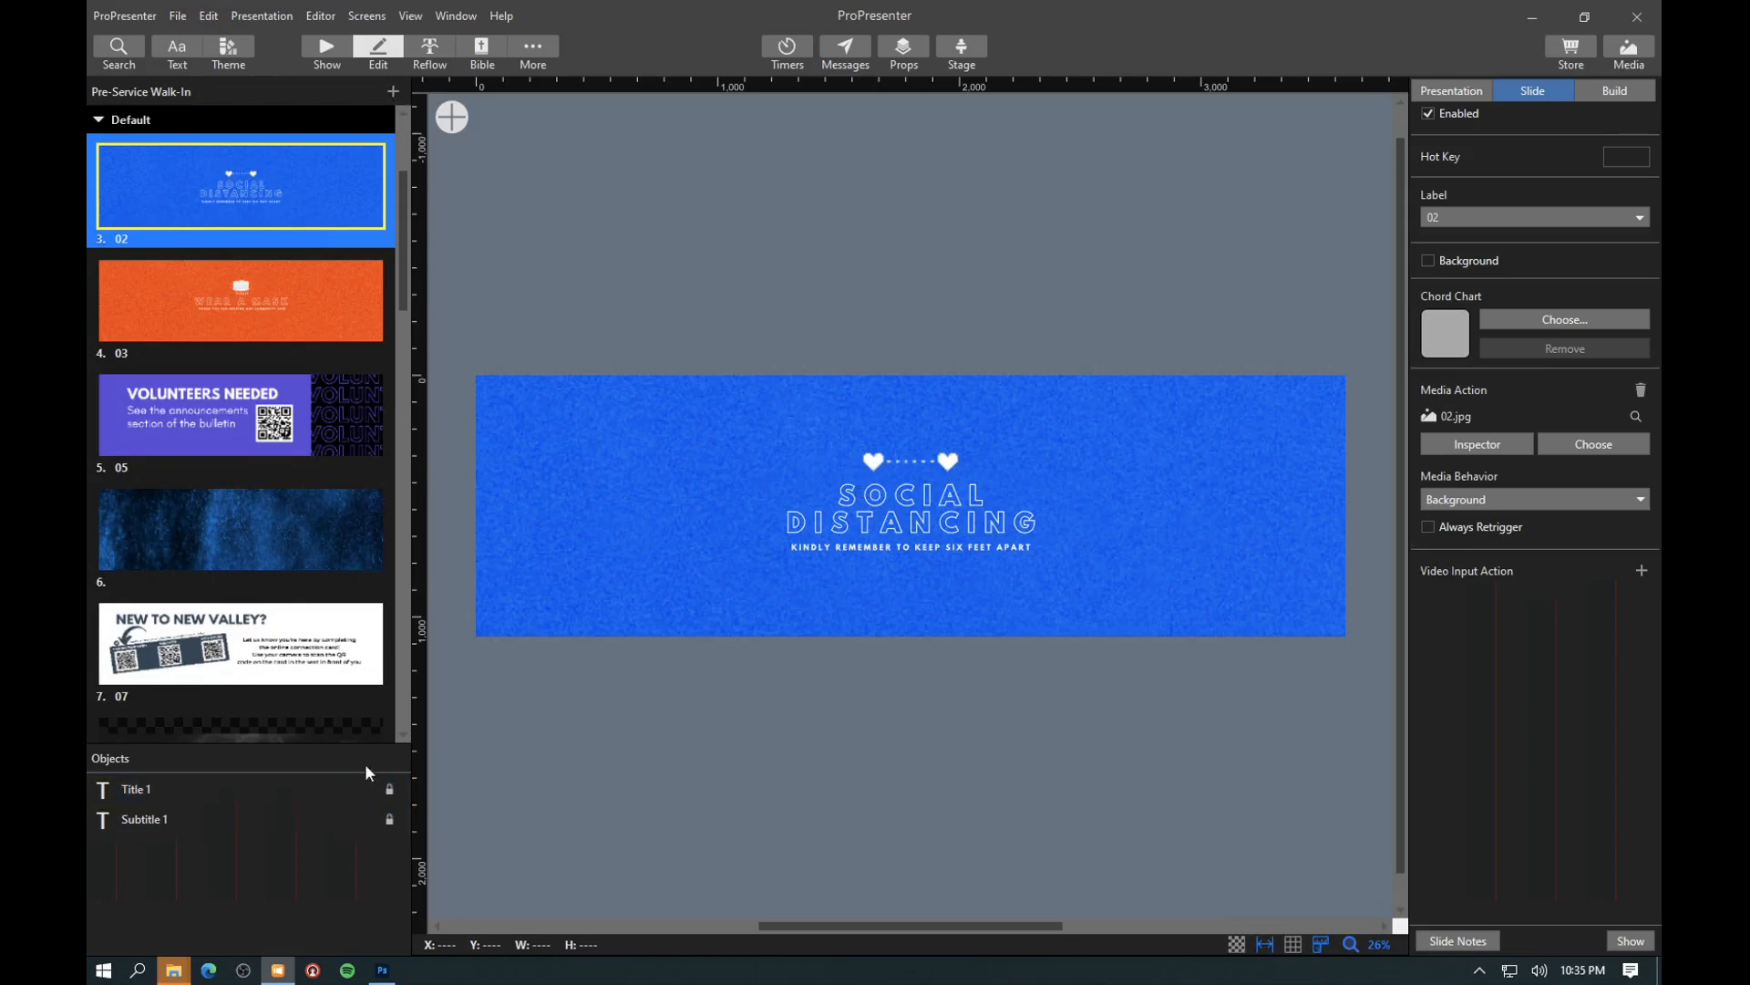
left_click(177, 824)
left_click(326, 50)
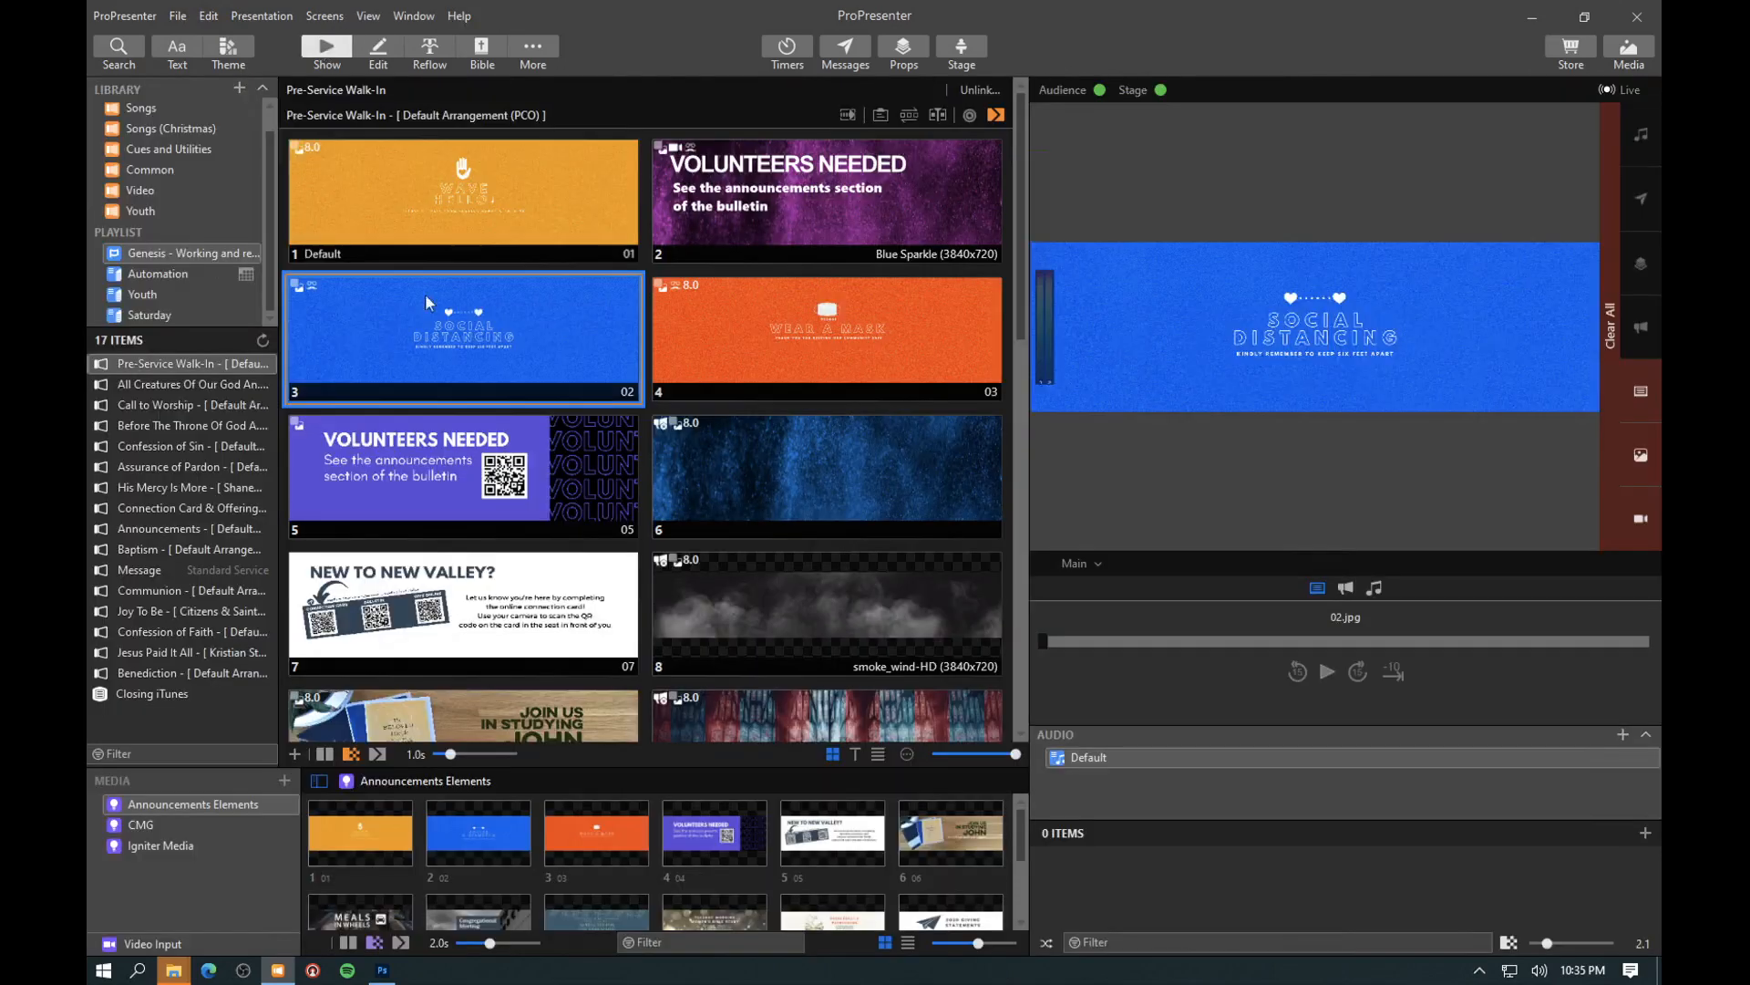
- Review the A2.1 layout of the Announcements theme and check which audience look is live
right_click(465, 312)
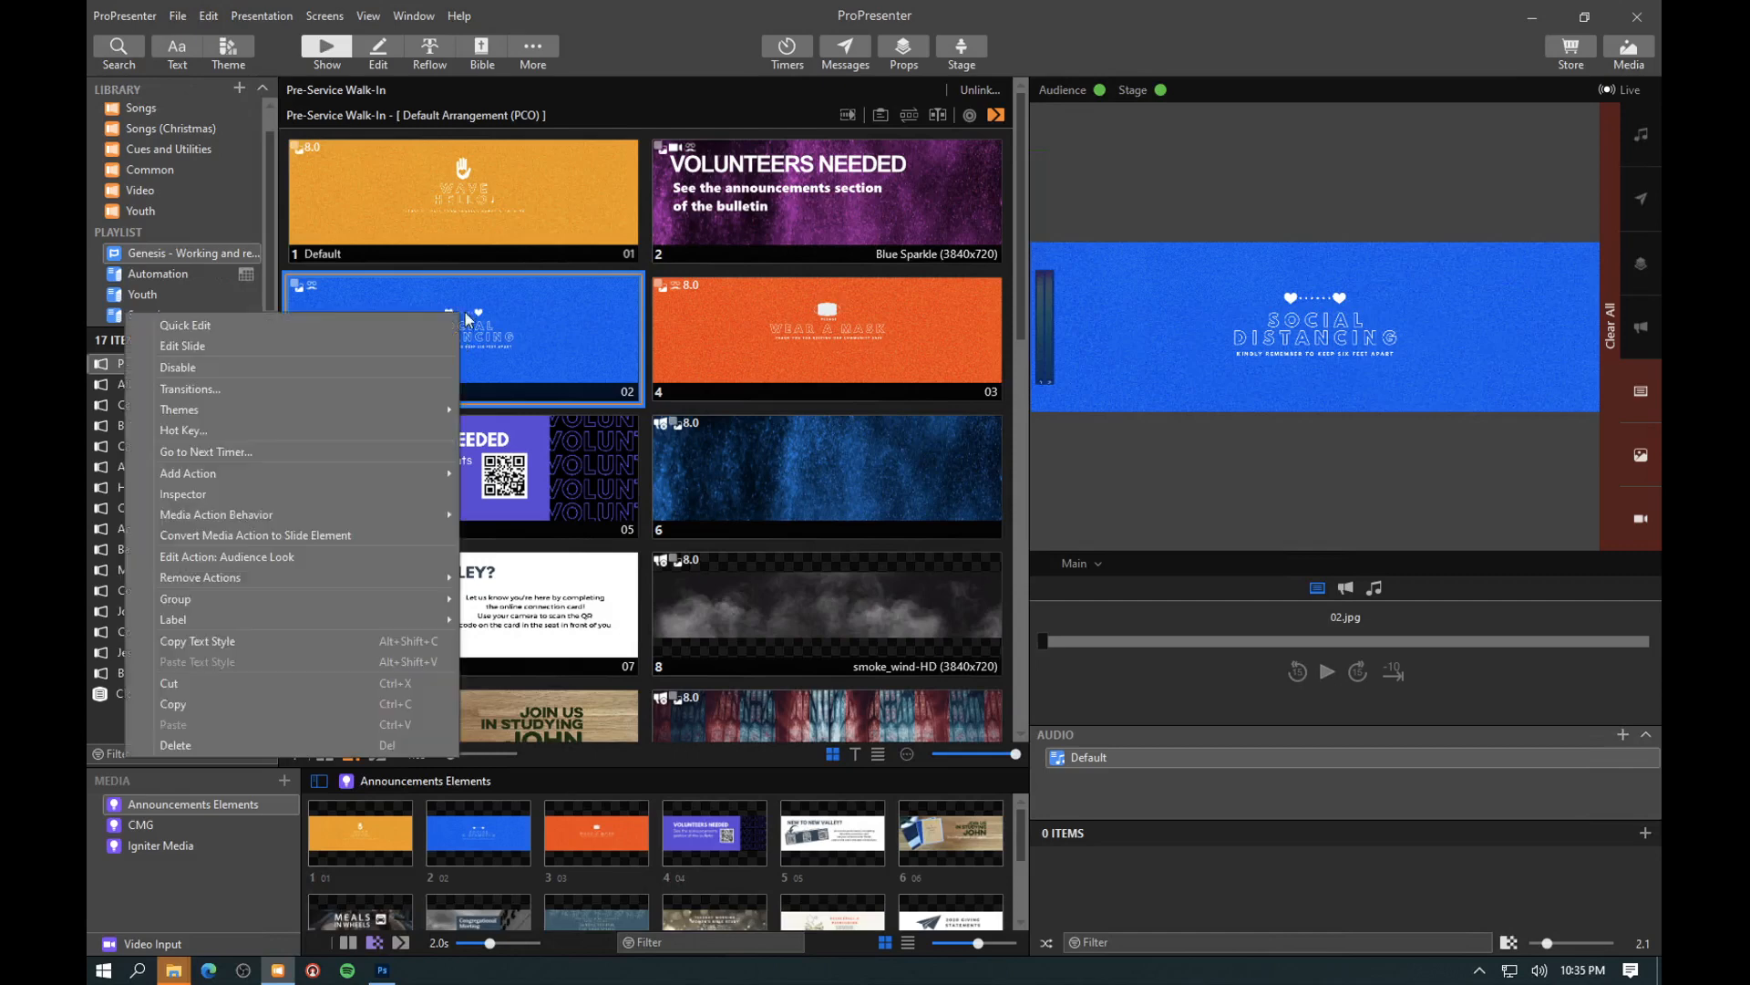
left_click(247, 40)
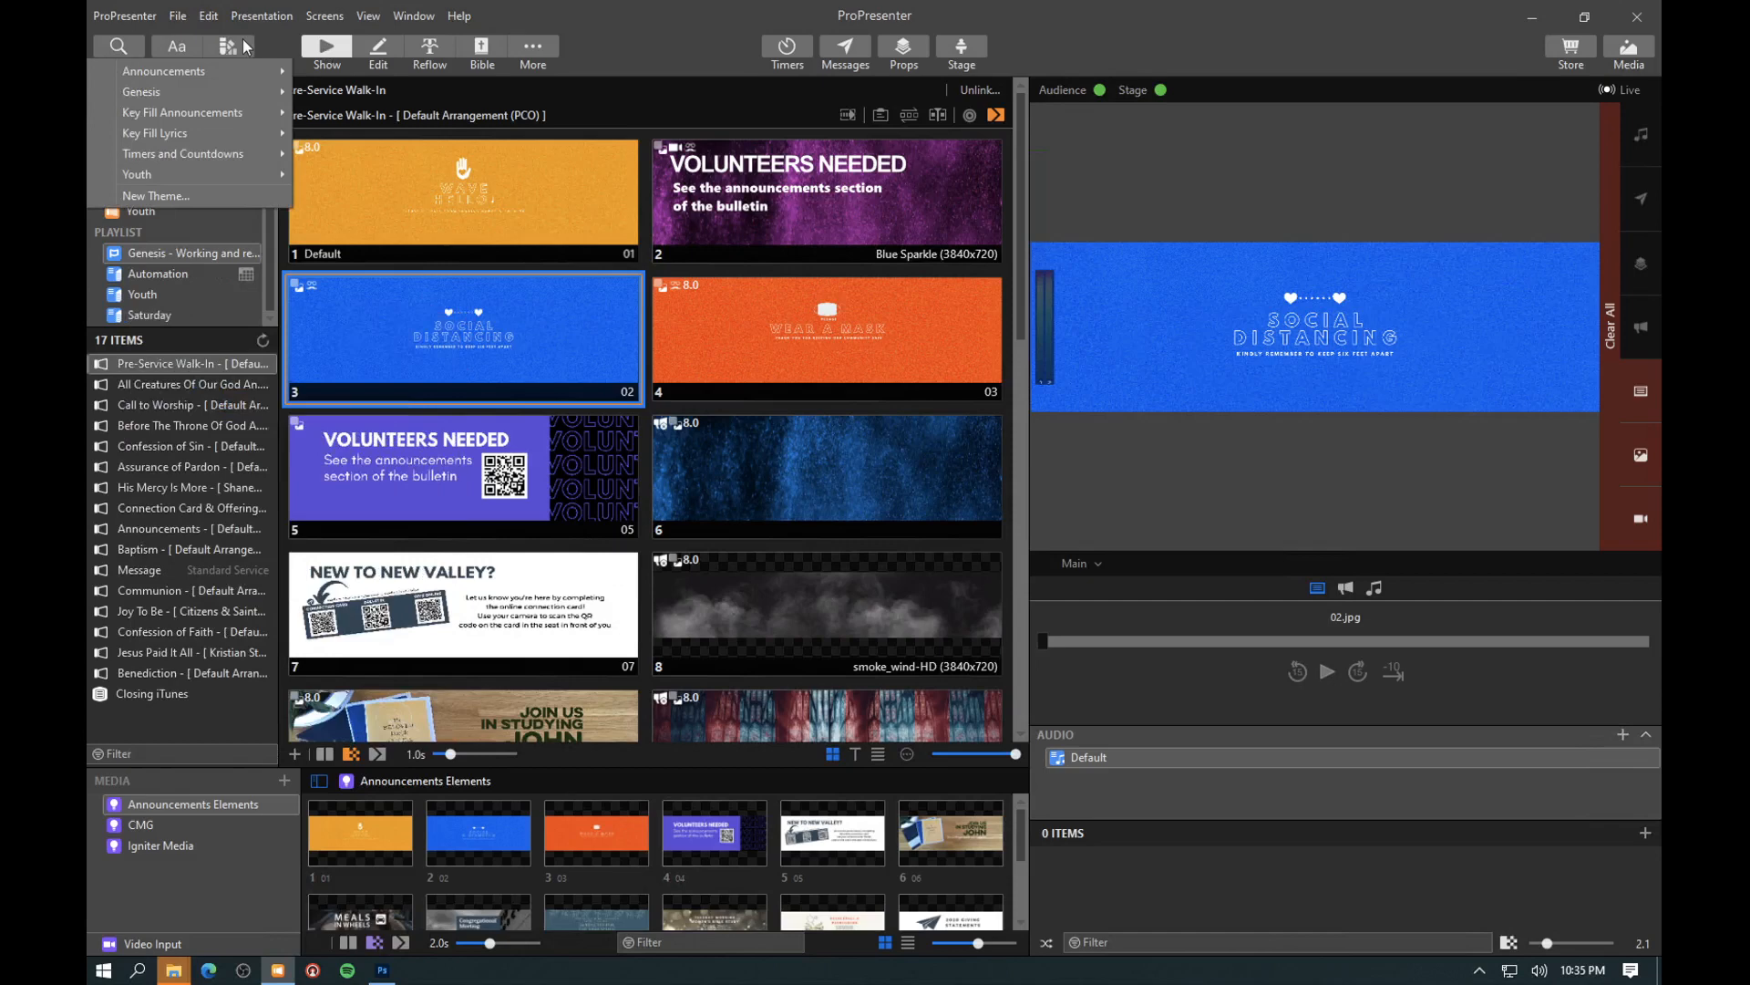
mouse_move(235, 71)
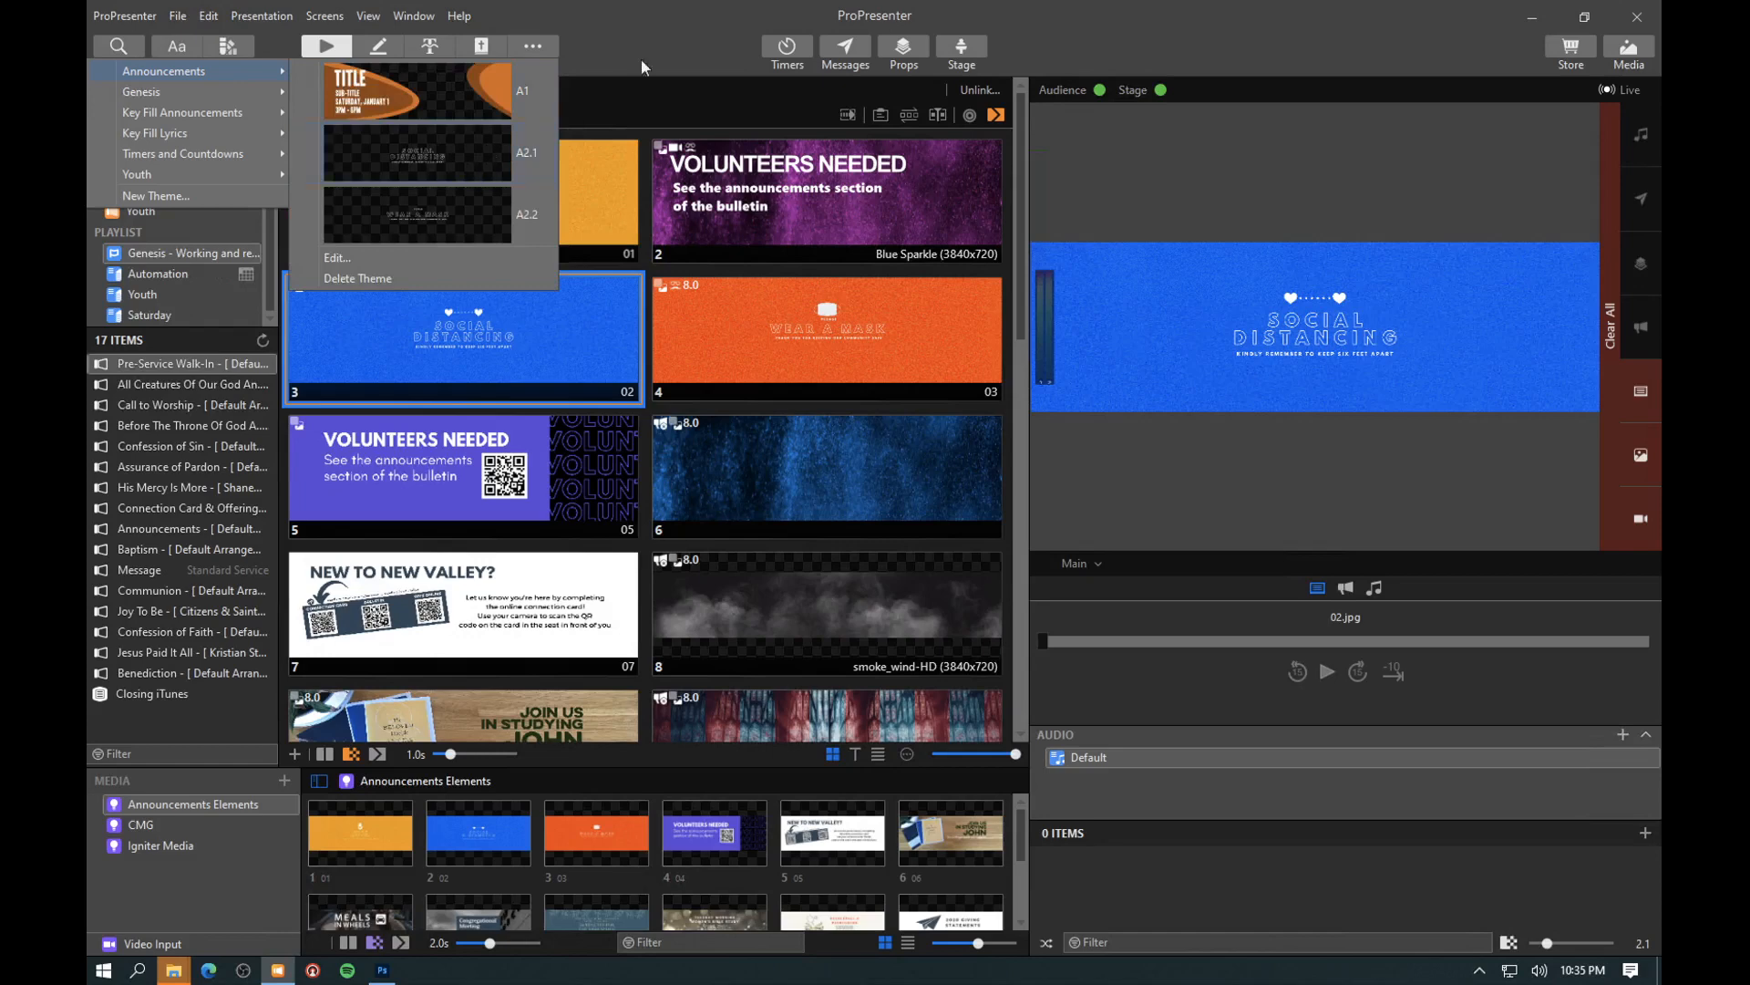
left_click(469, 173)
left_click(311, 16)
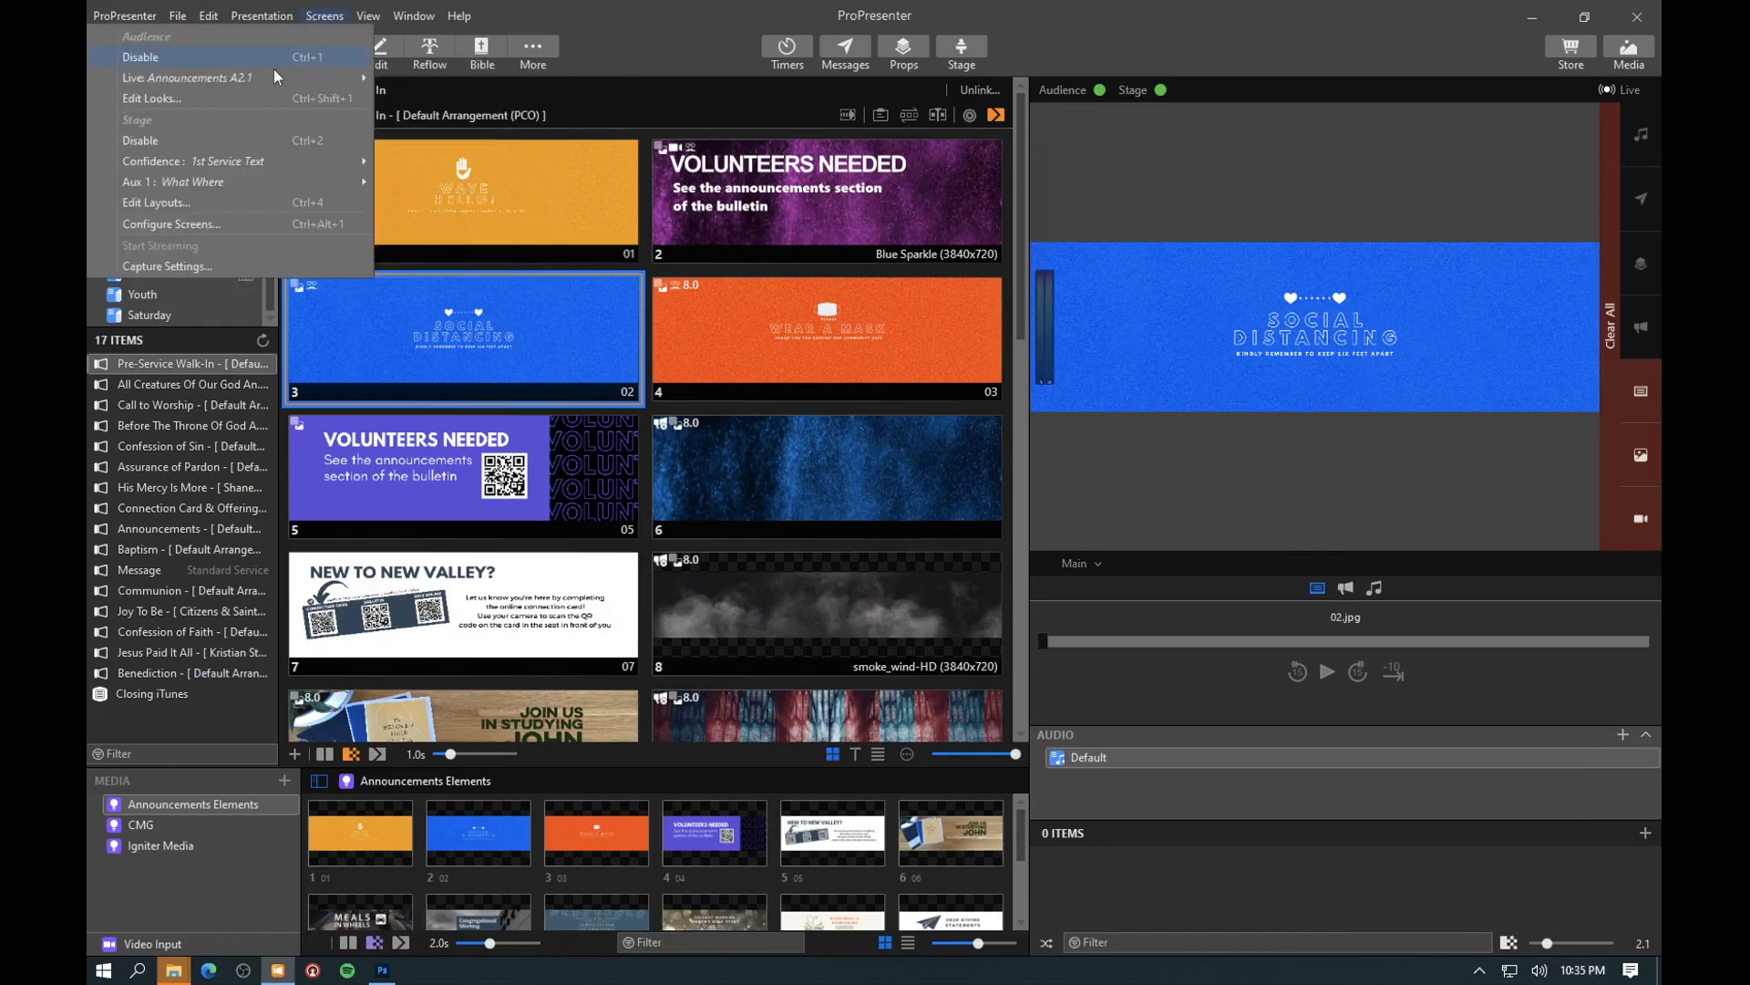
left_click(600, 42)
- View the Announcements A2.1 slide of the Key Fill Announcements theme in the theme editor, and return to the show view
right_click(478, 330)
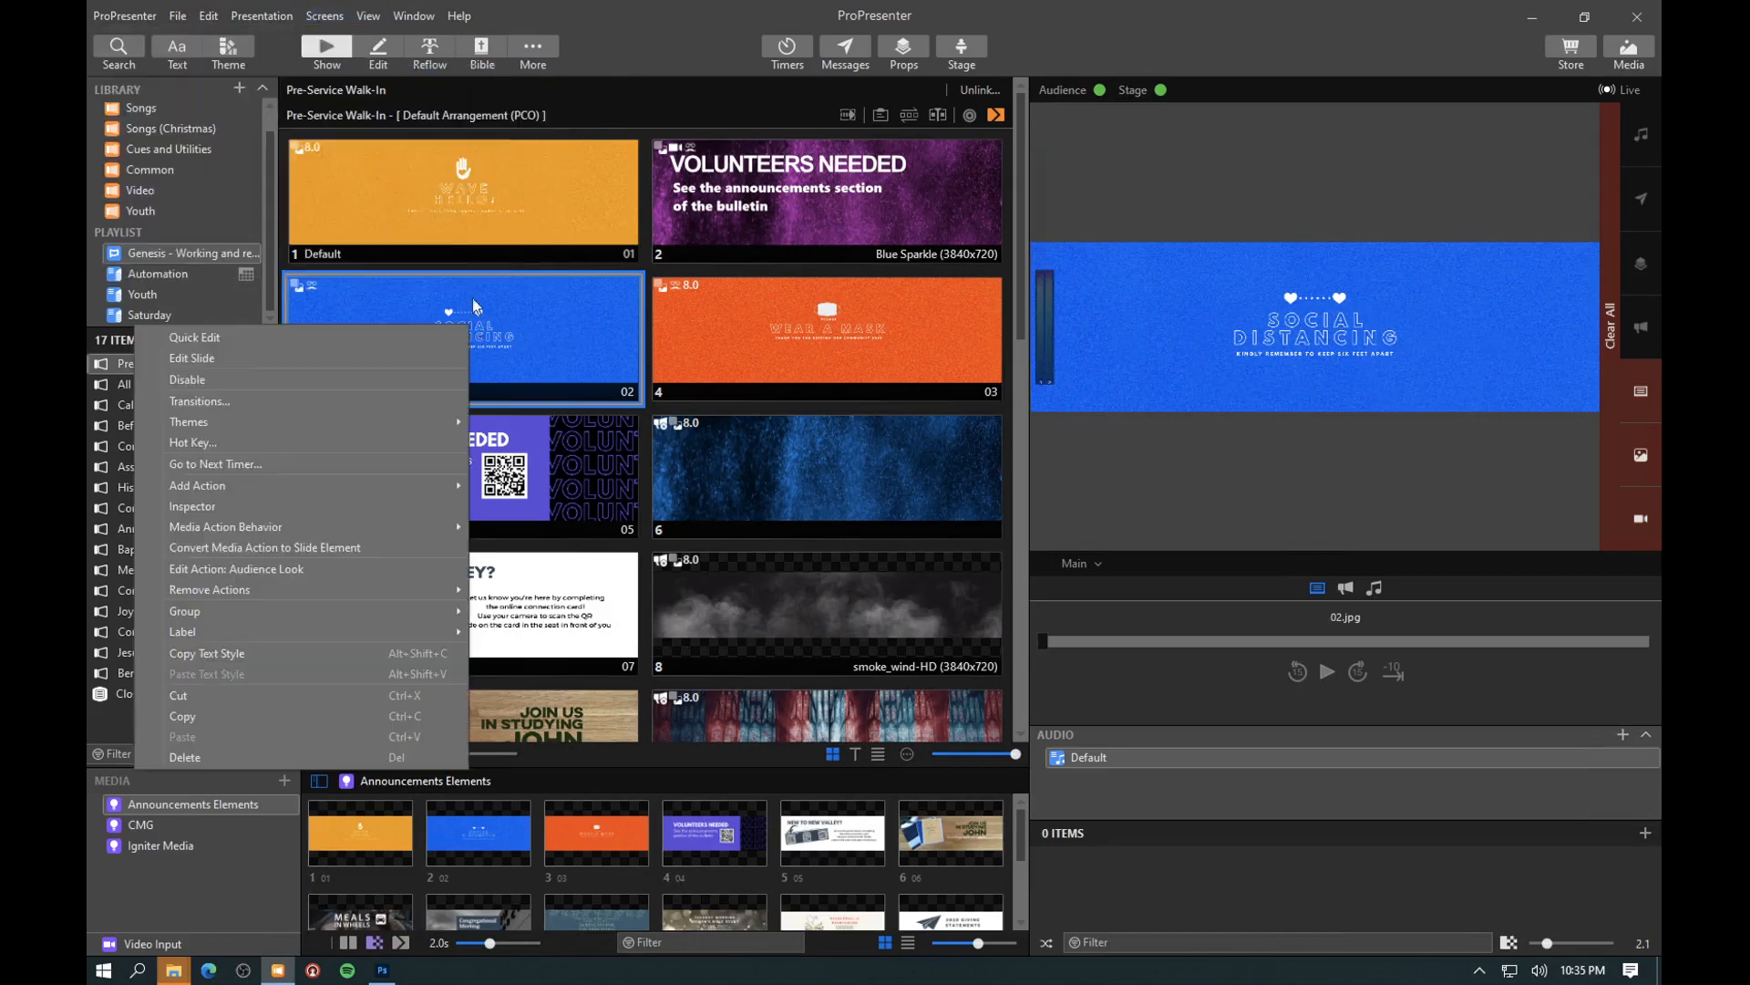
left_click(239, 50)
mouse_move(222, 71)
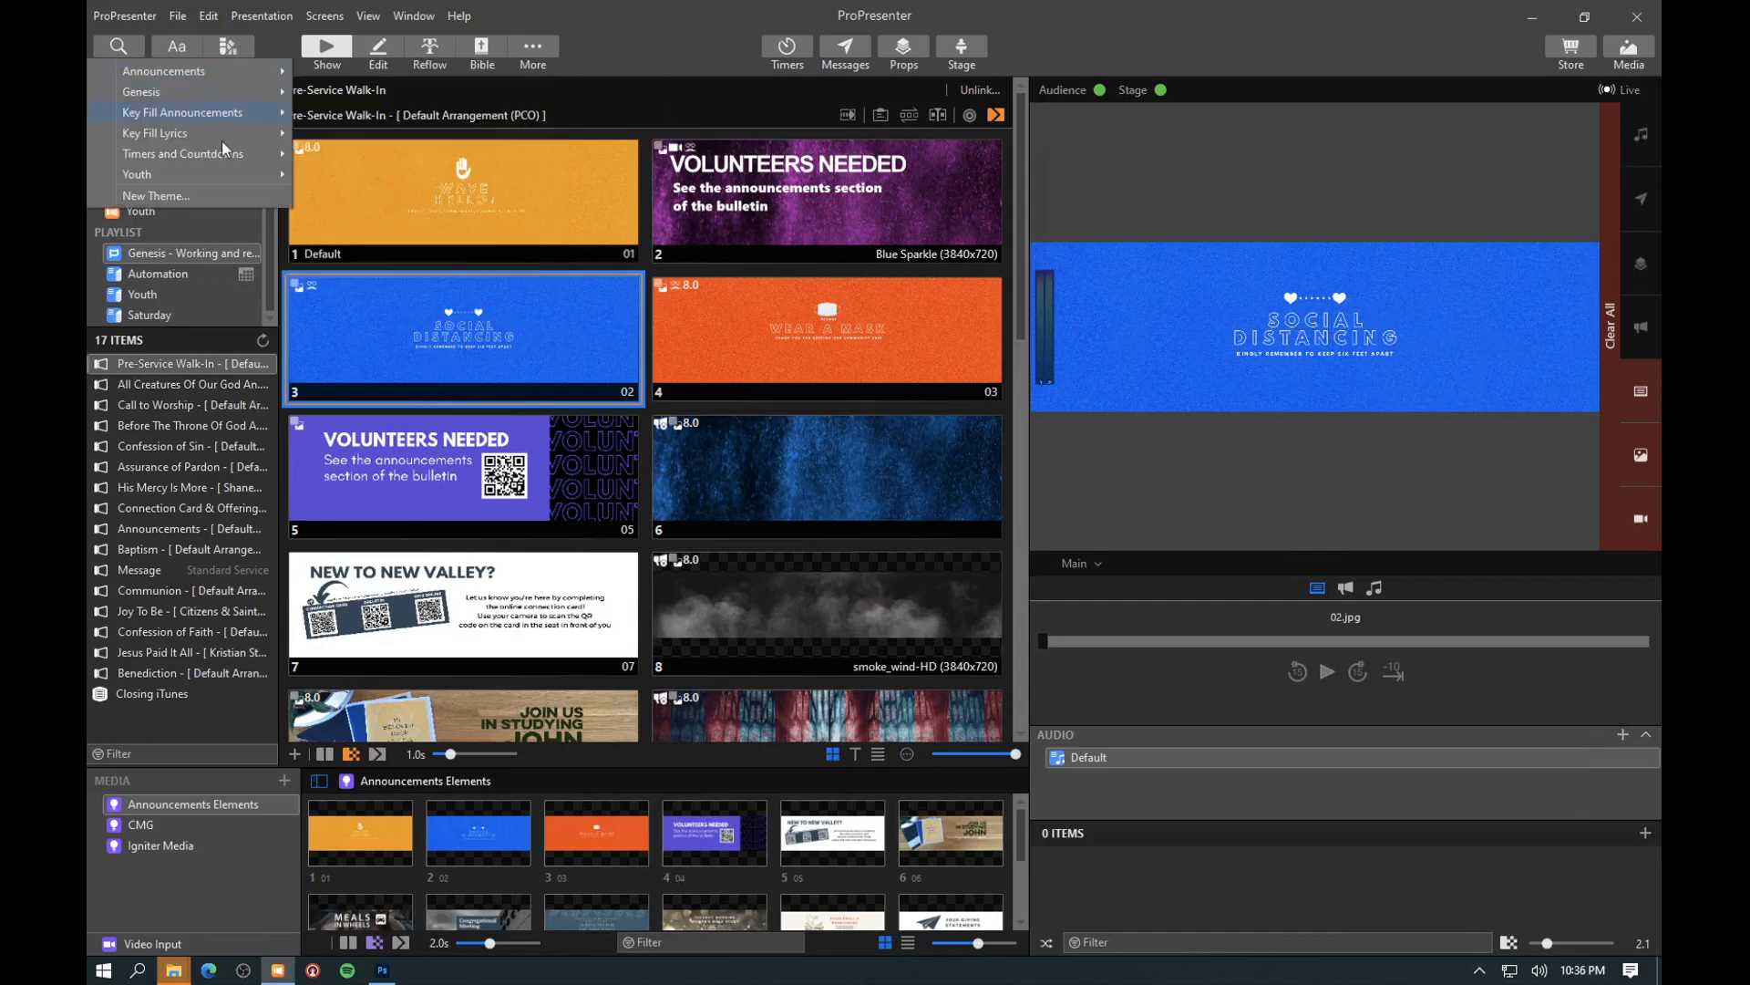
mouse_move(201, 116)
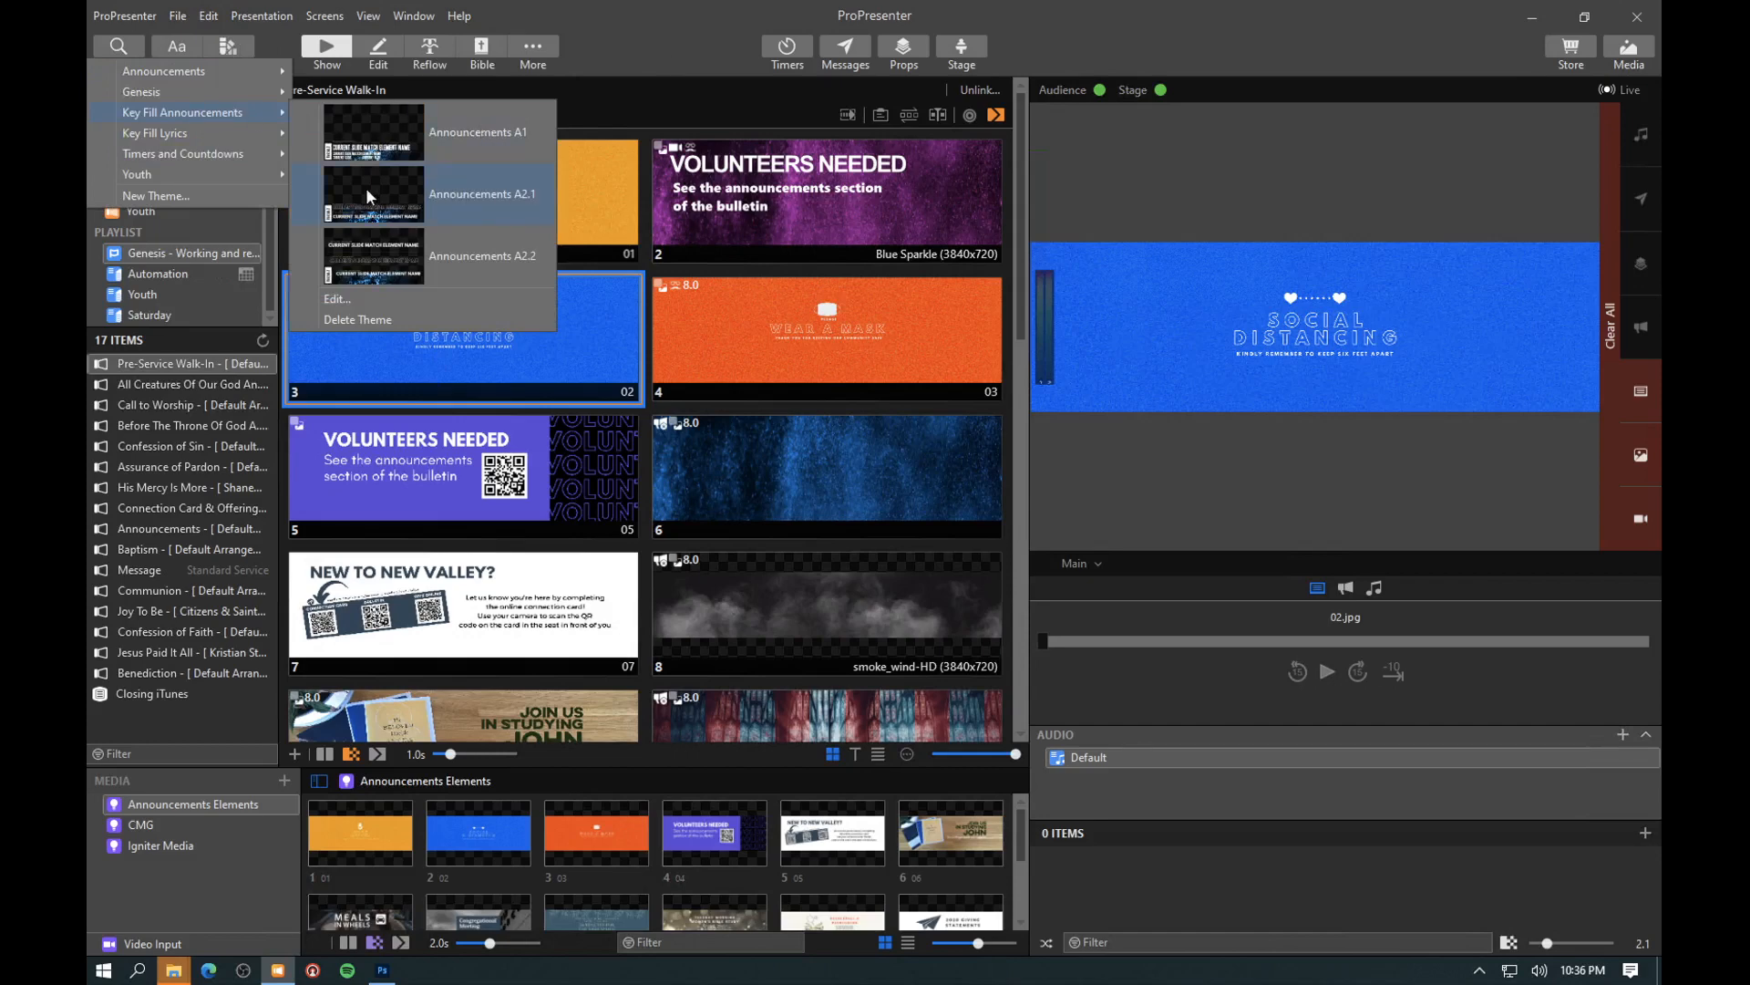
left_click(342, 297)
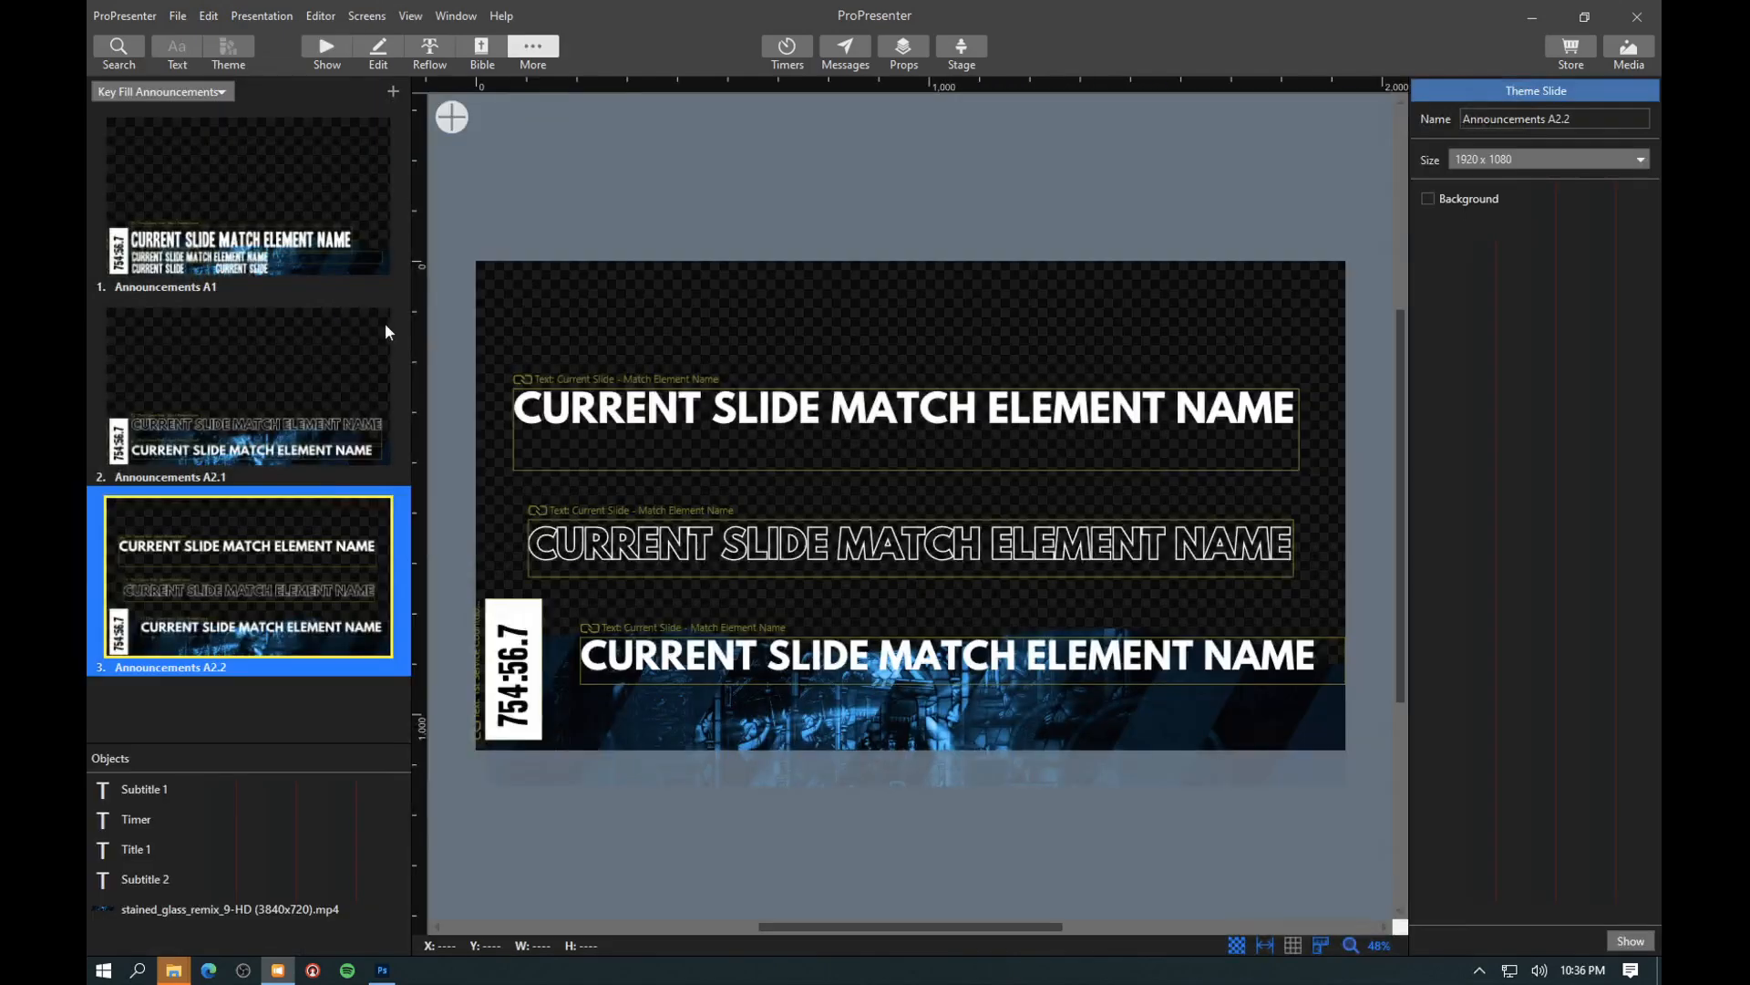
left_click(234, 412)
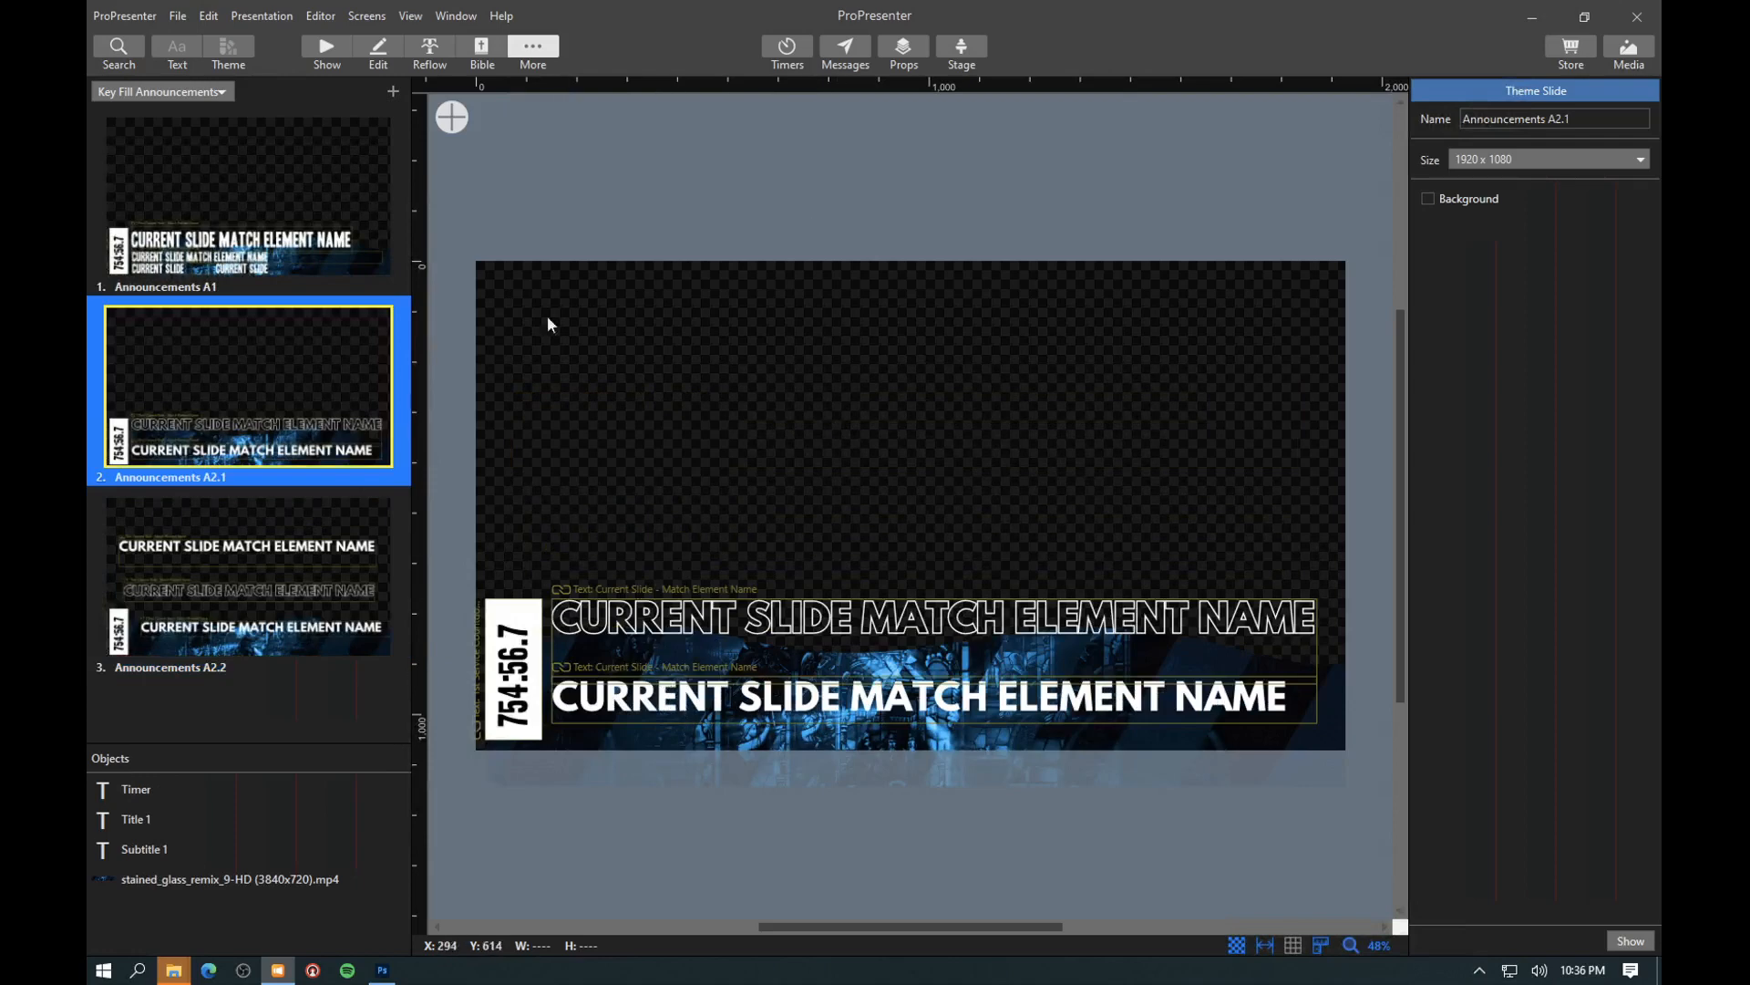
left_click(326, 50)
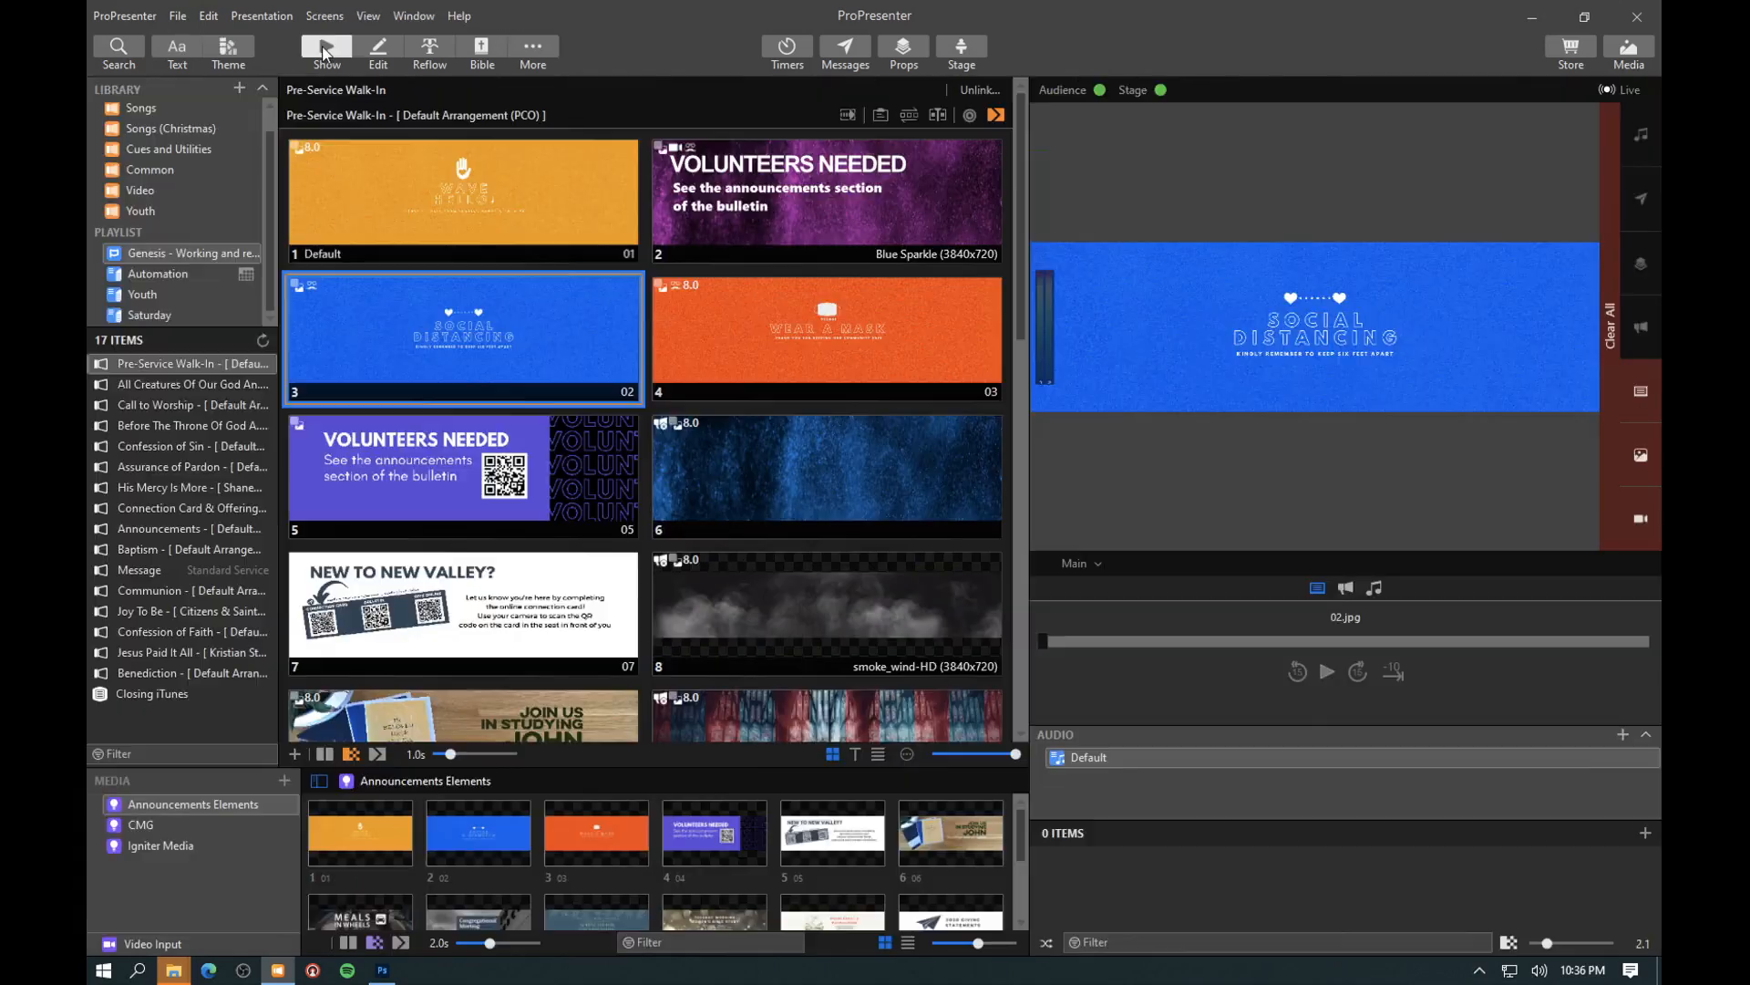
- Trigger the Social Distancing slide again and preview the 1080p screen
left_click(454, 315)
left_click(1082, 563)
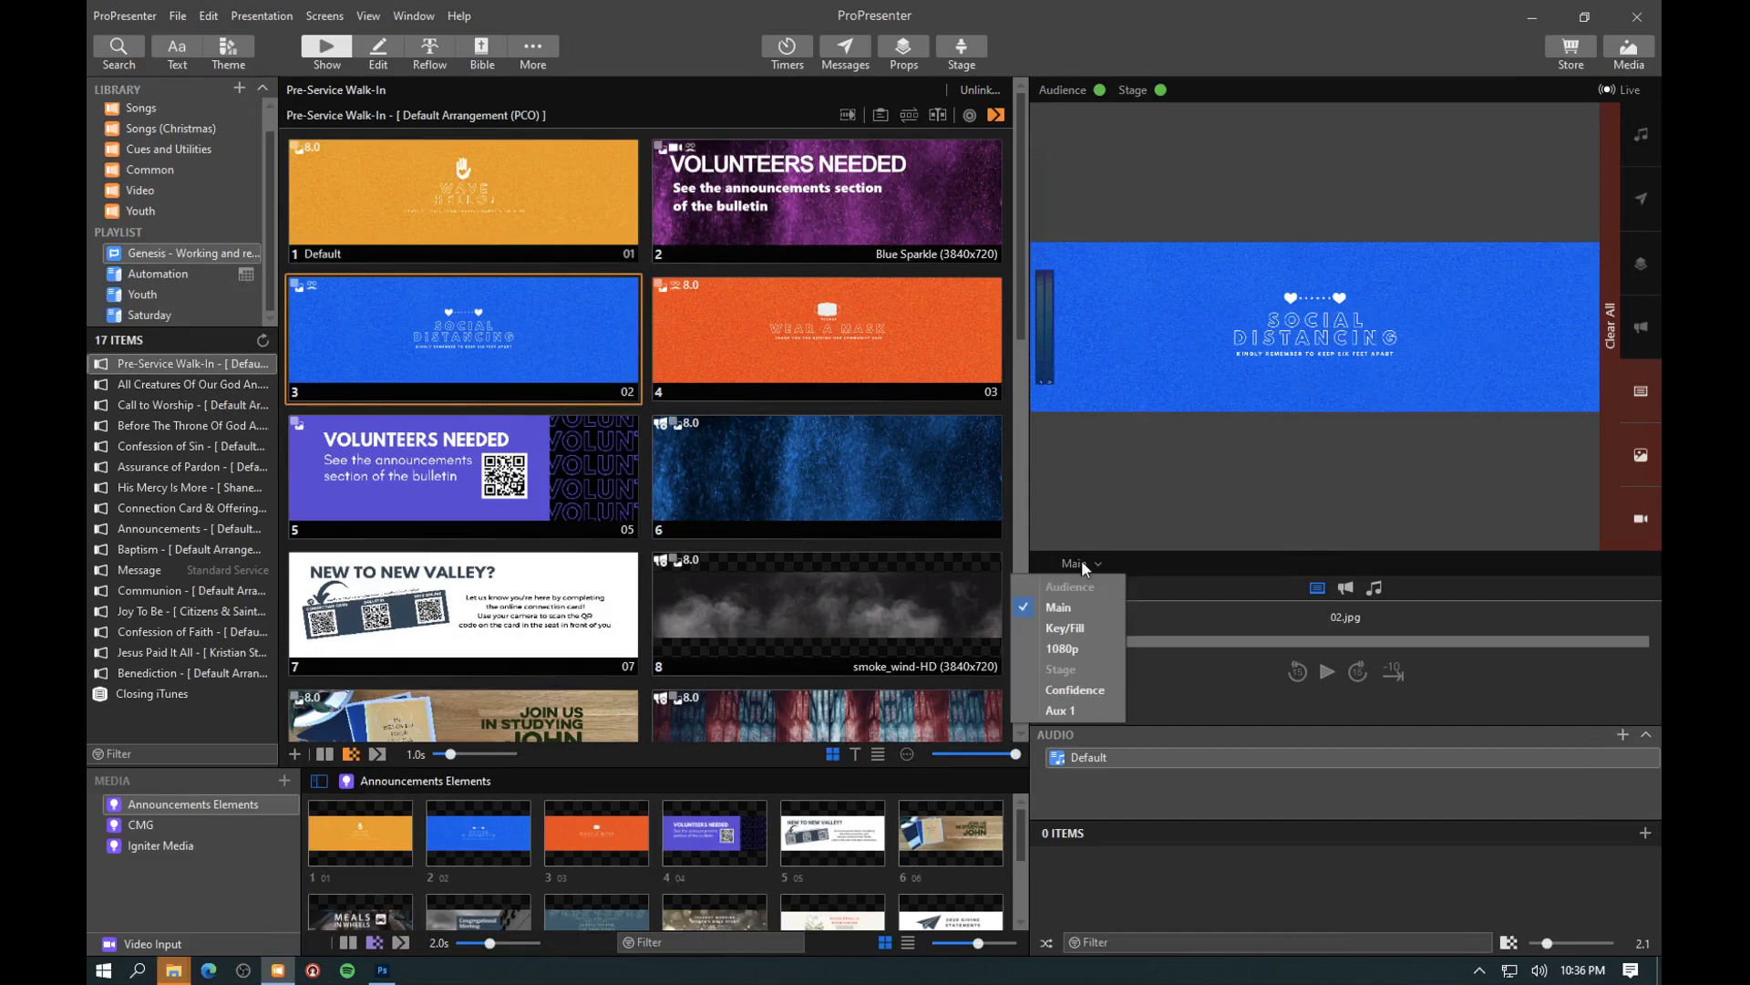
left_click(1061, 648)
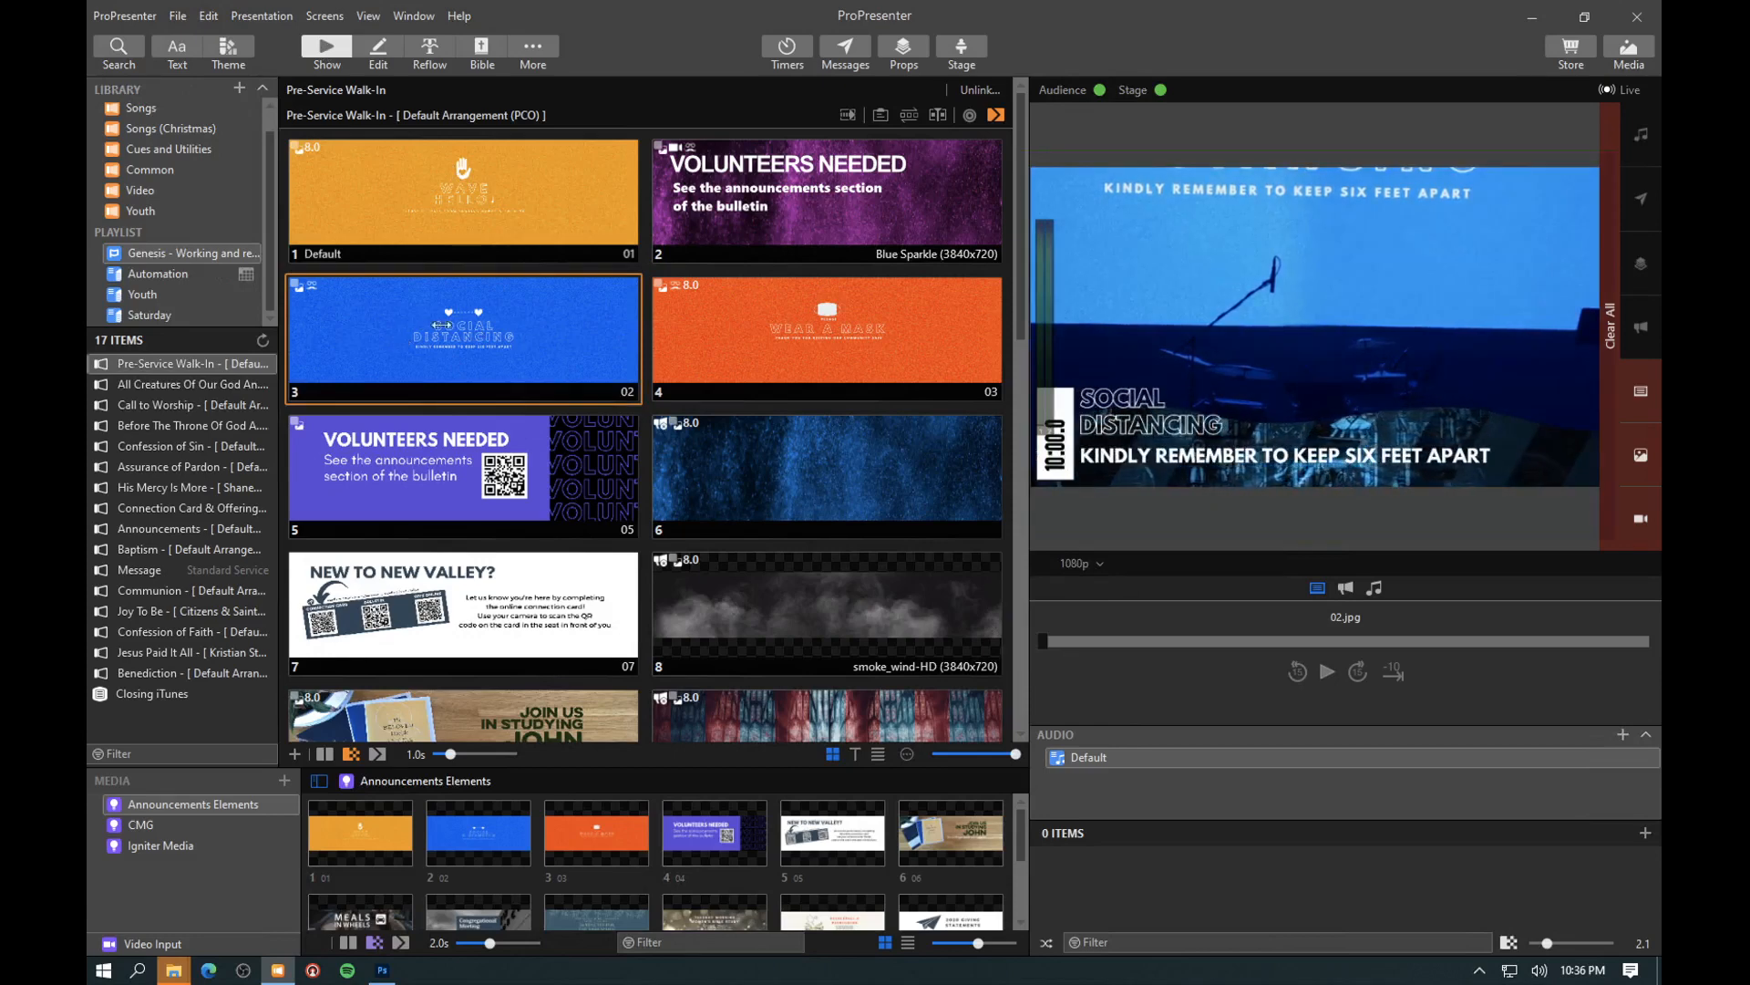
- Examine the presentation theme assigned to the Key/Fill screen in the Announcements A2.1 look, and close the looks
left_click(321, 16)
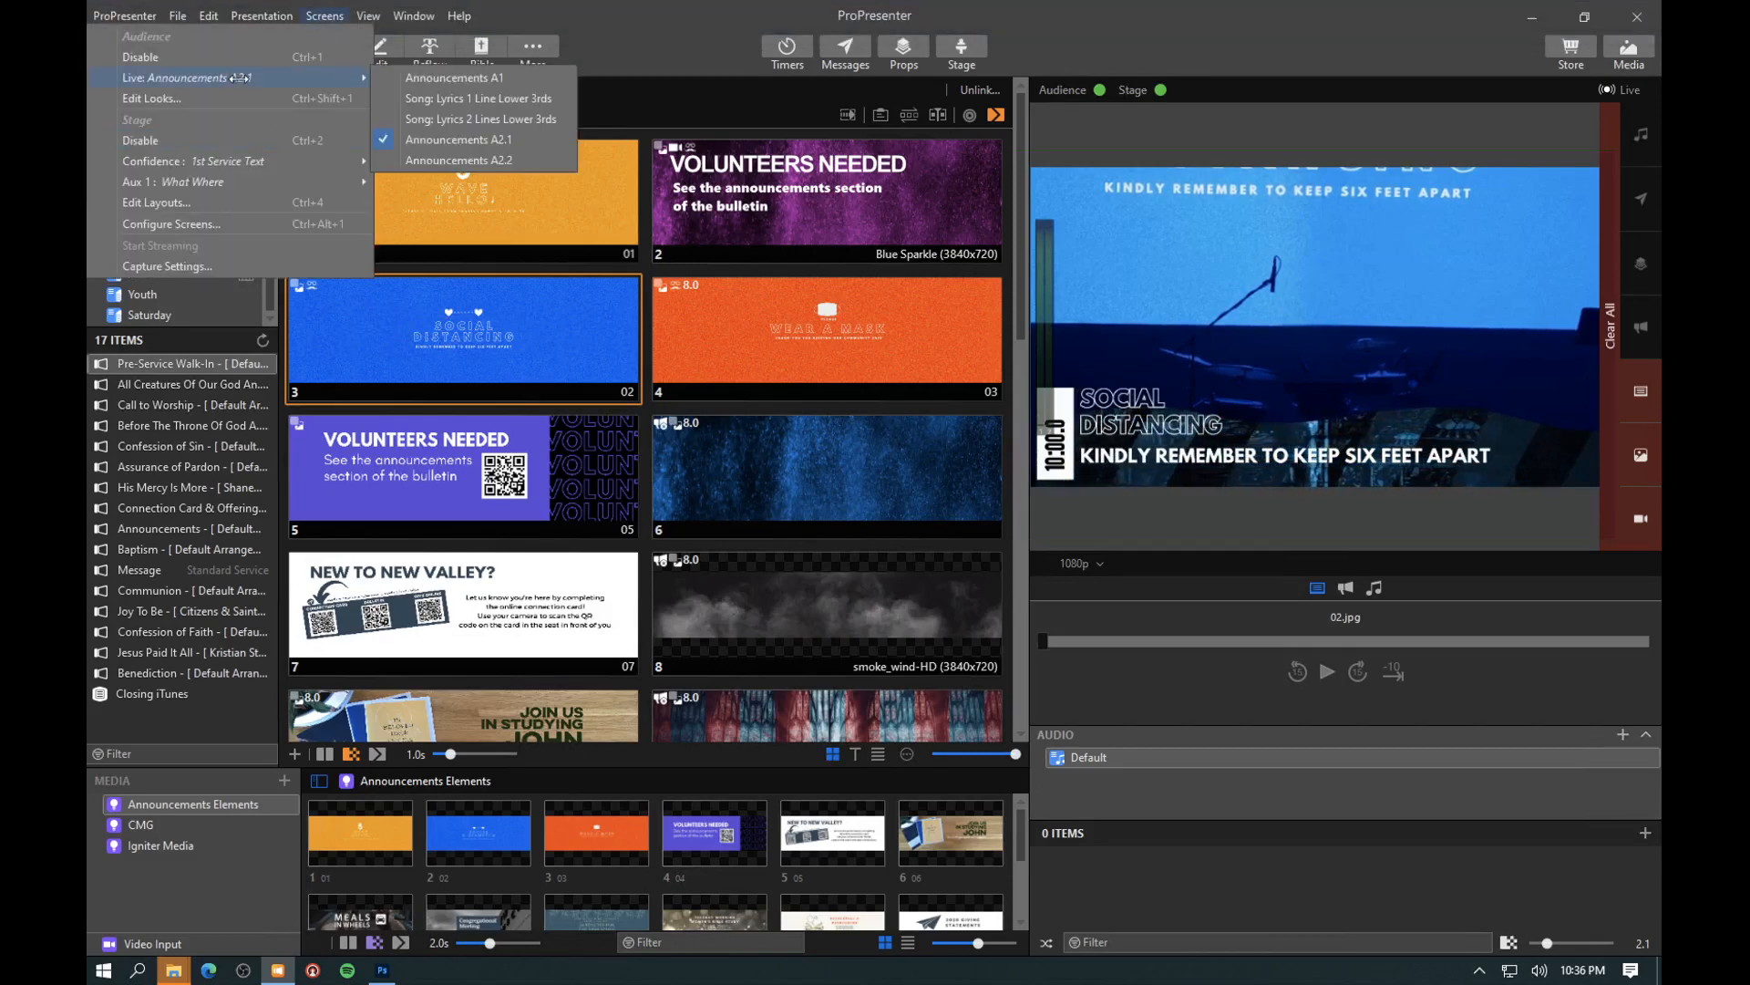
left_click(154, 98)
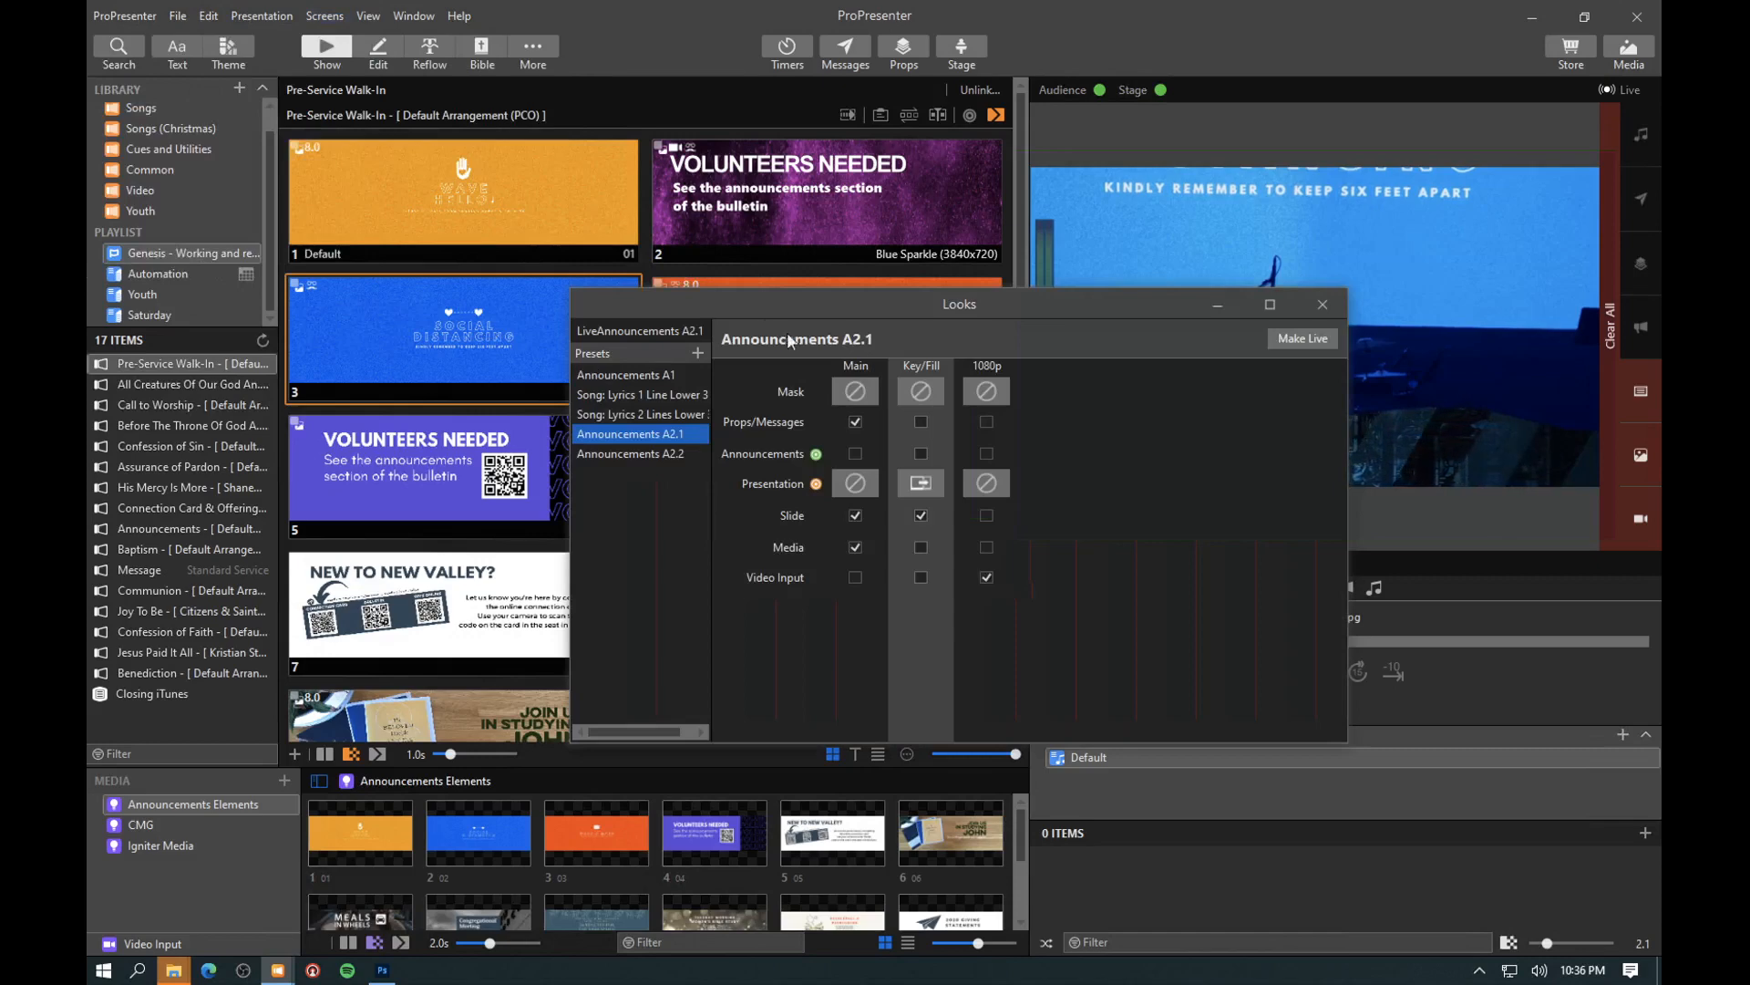
left_click(919, 485)
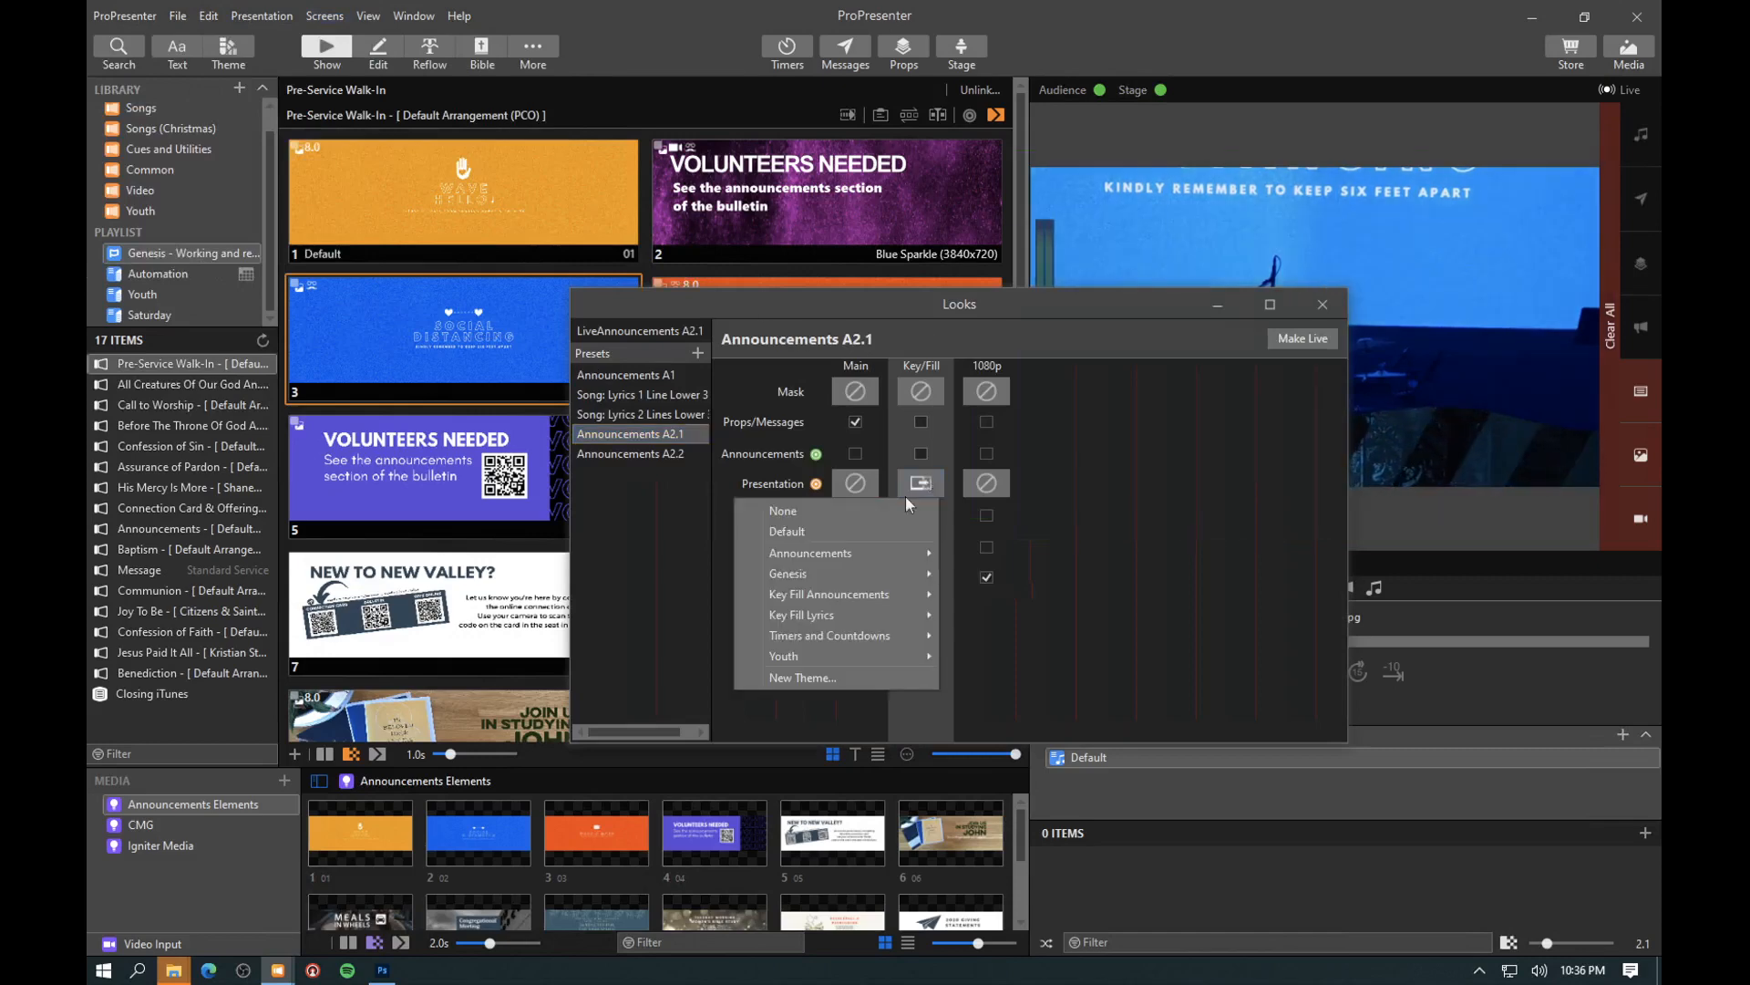
mouse_move(844, 594)
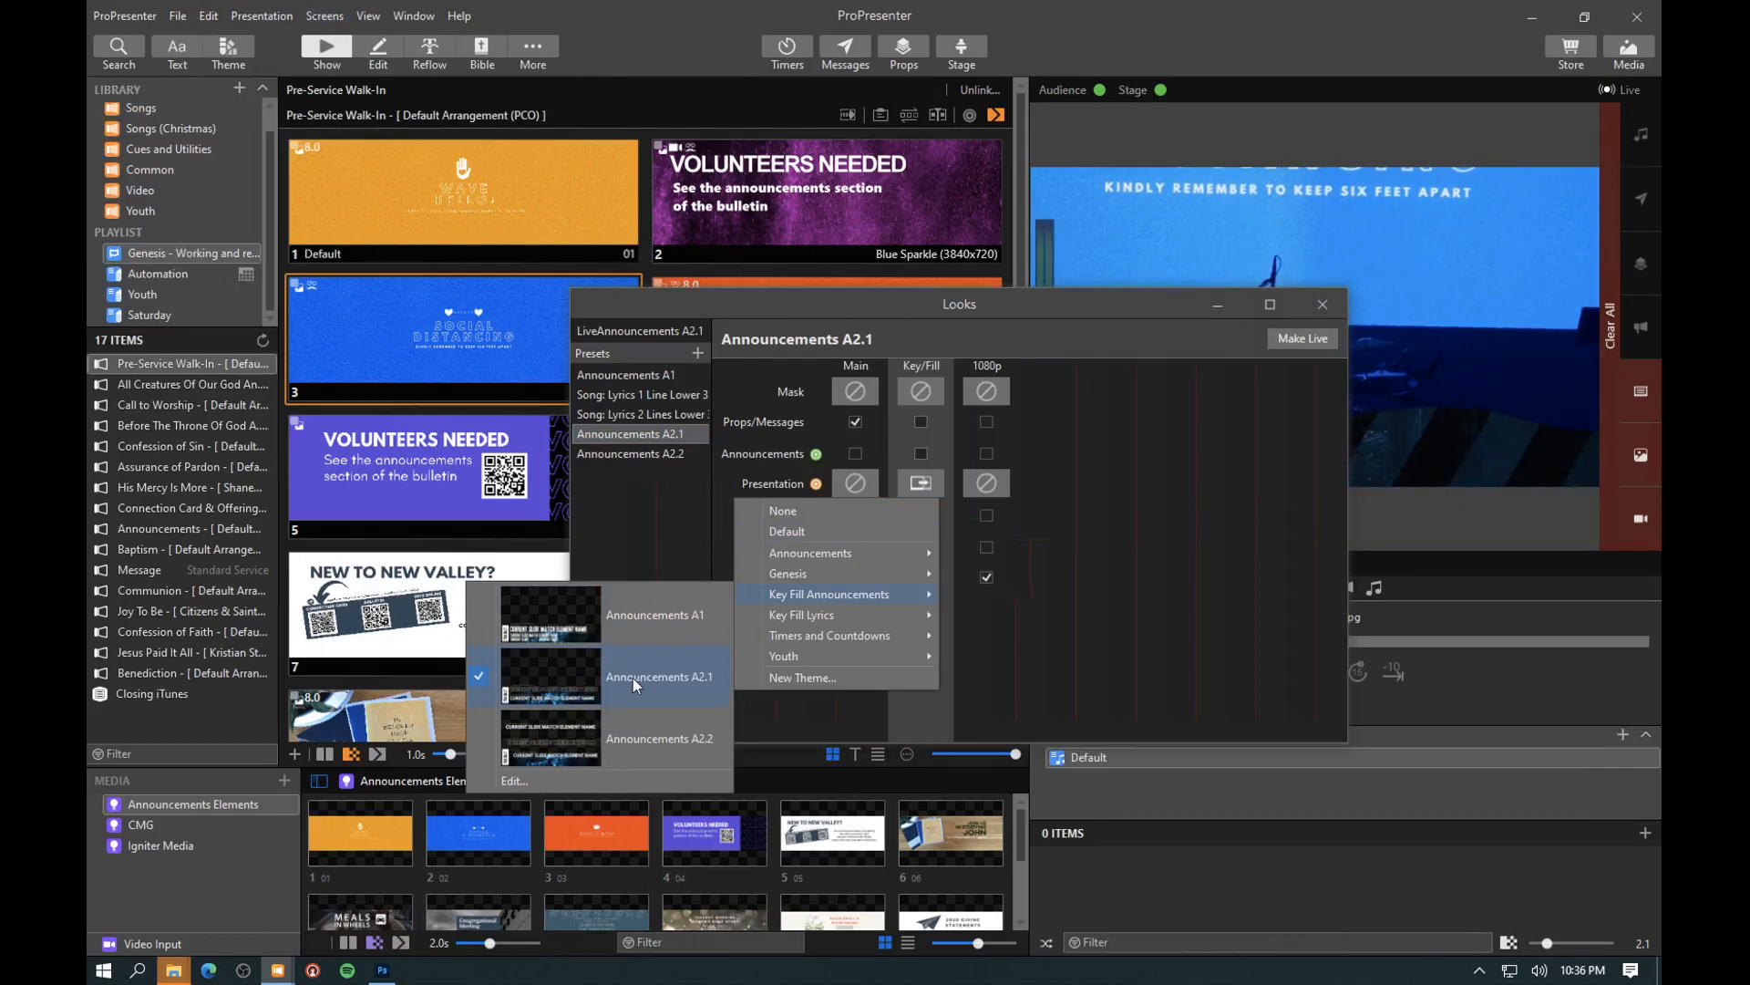
left_click(1097, 303)
left_click(1322, 303)
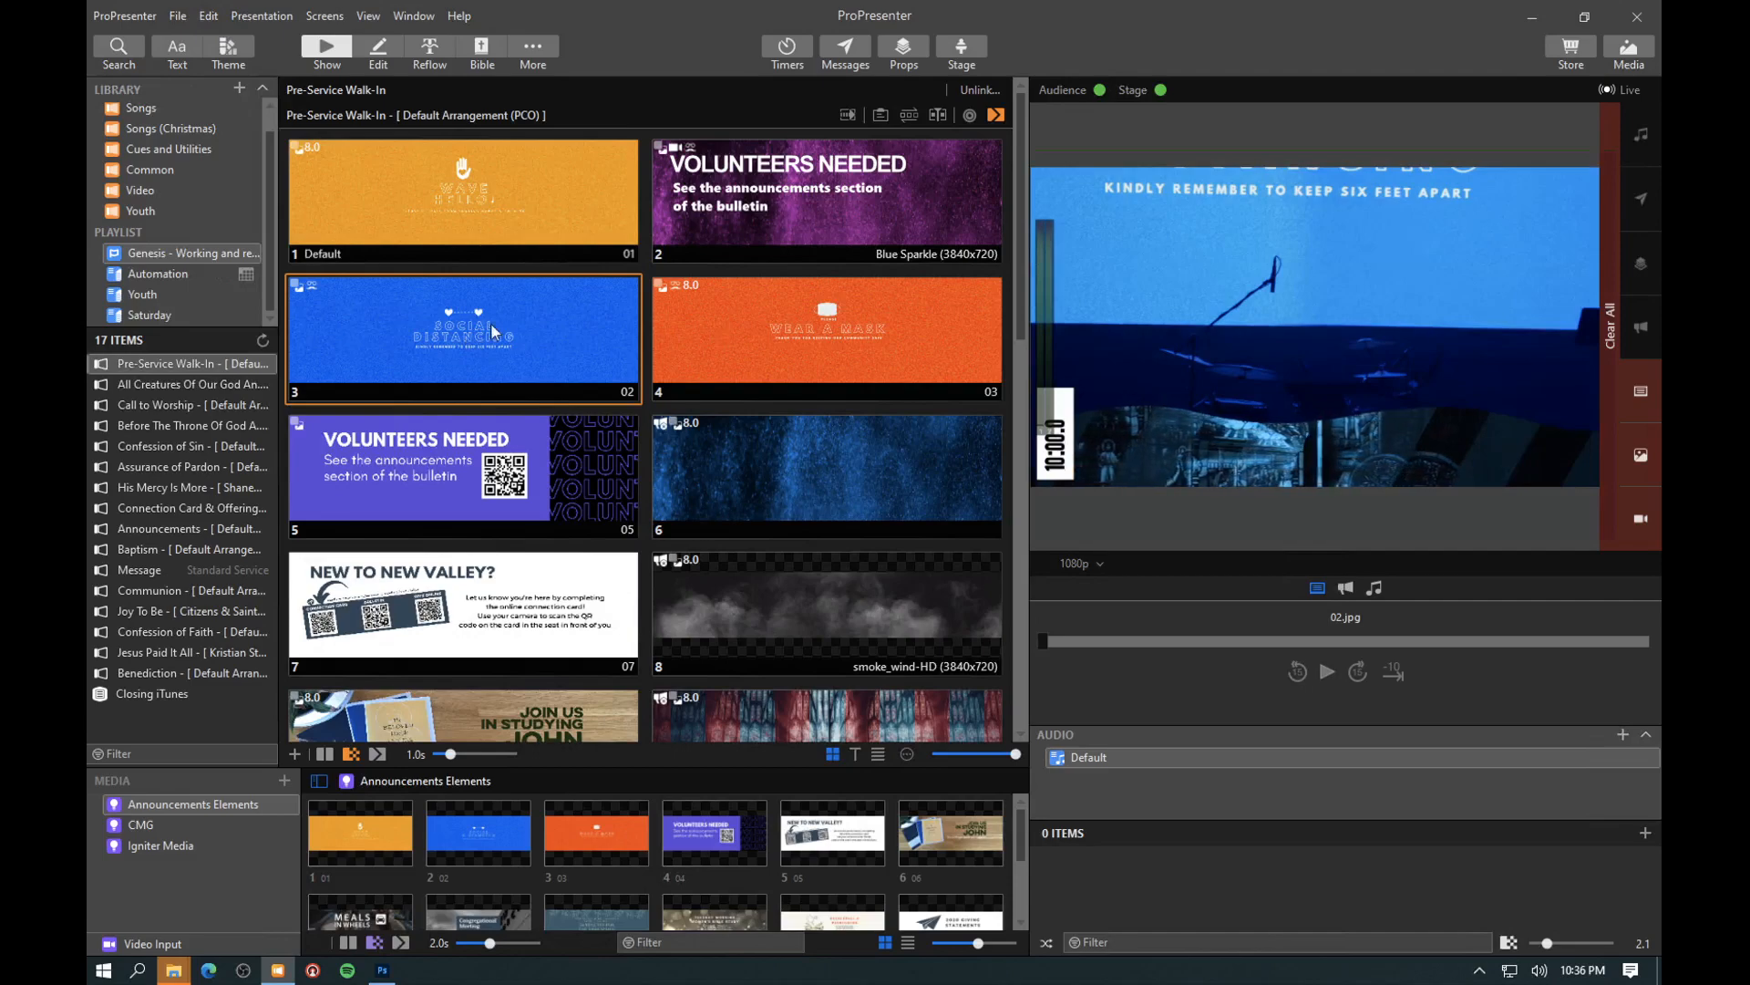
- Inspect the linked text settings of the outlined title in the Key Fill Announcements A2.1 theme slide
left_click(228, 47)
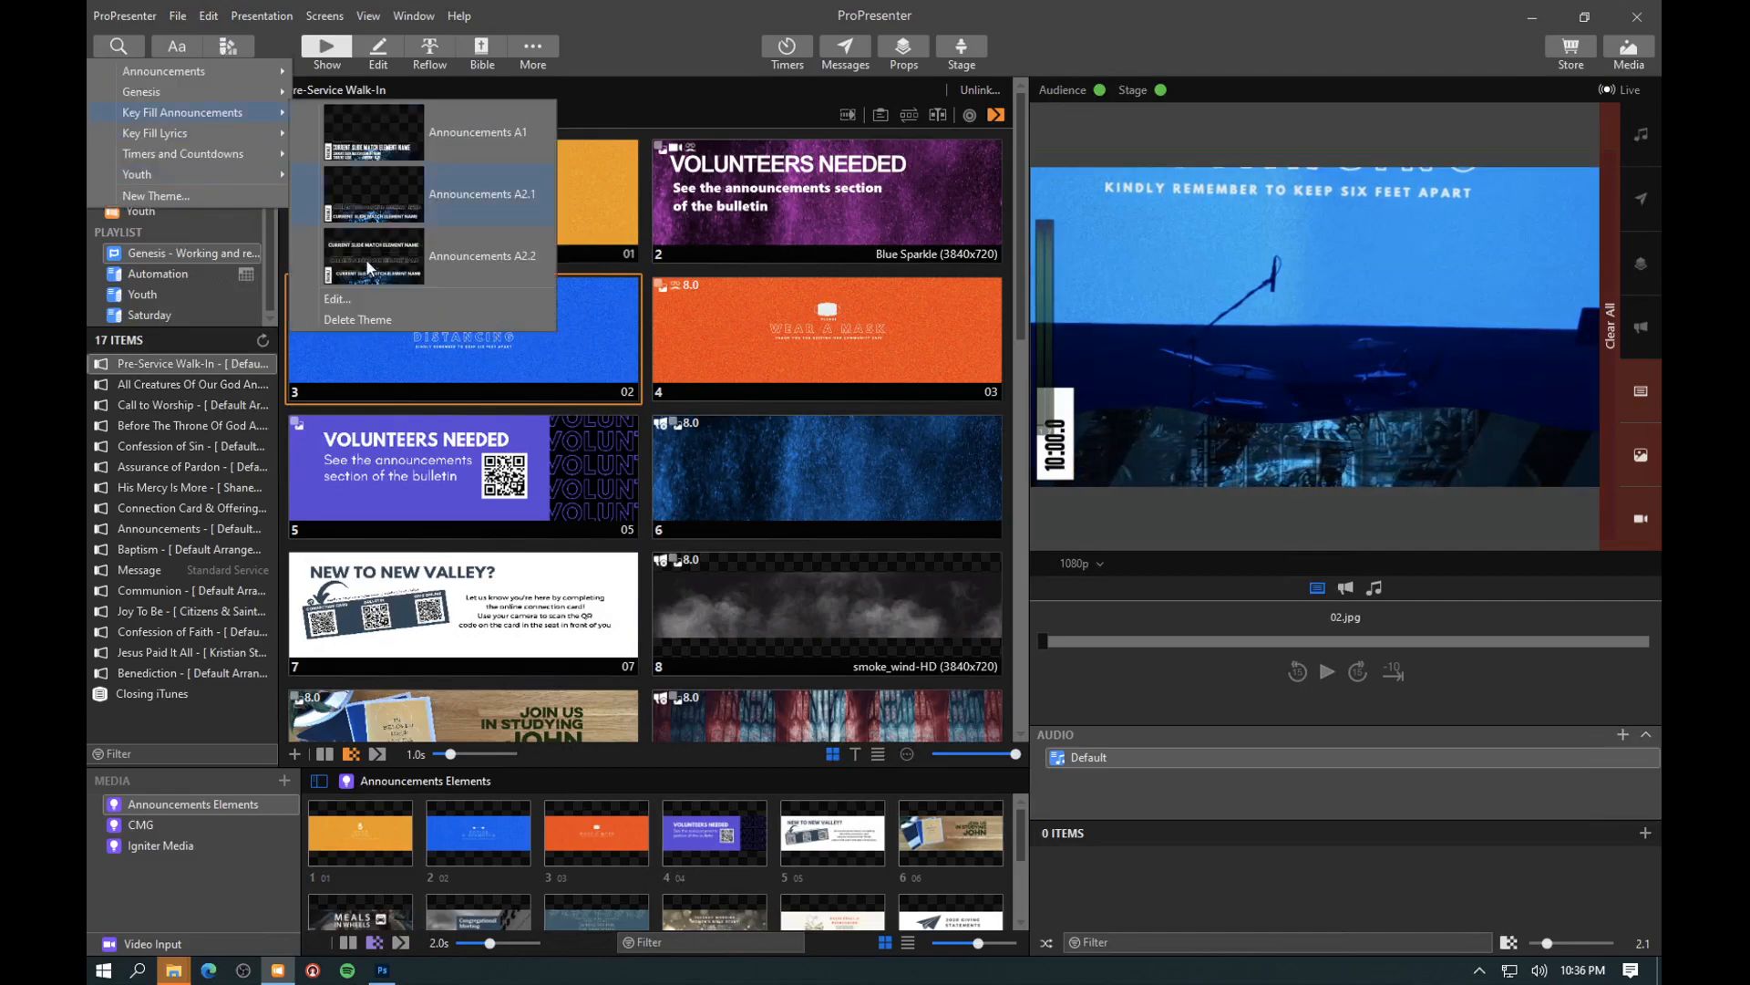
left_click(353, 298)
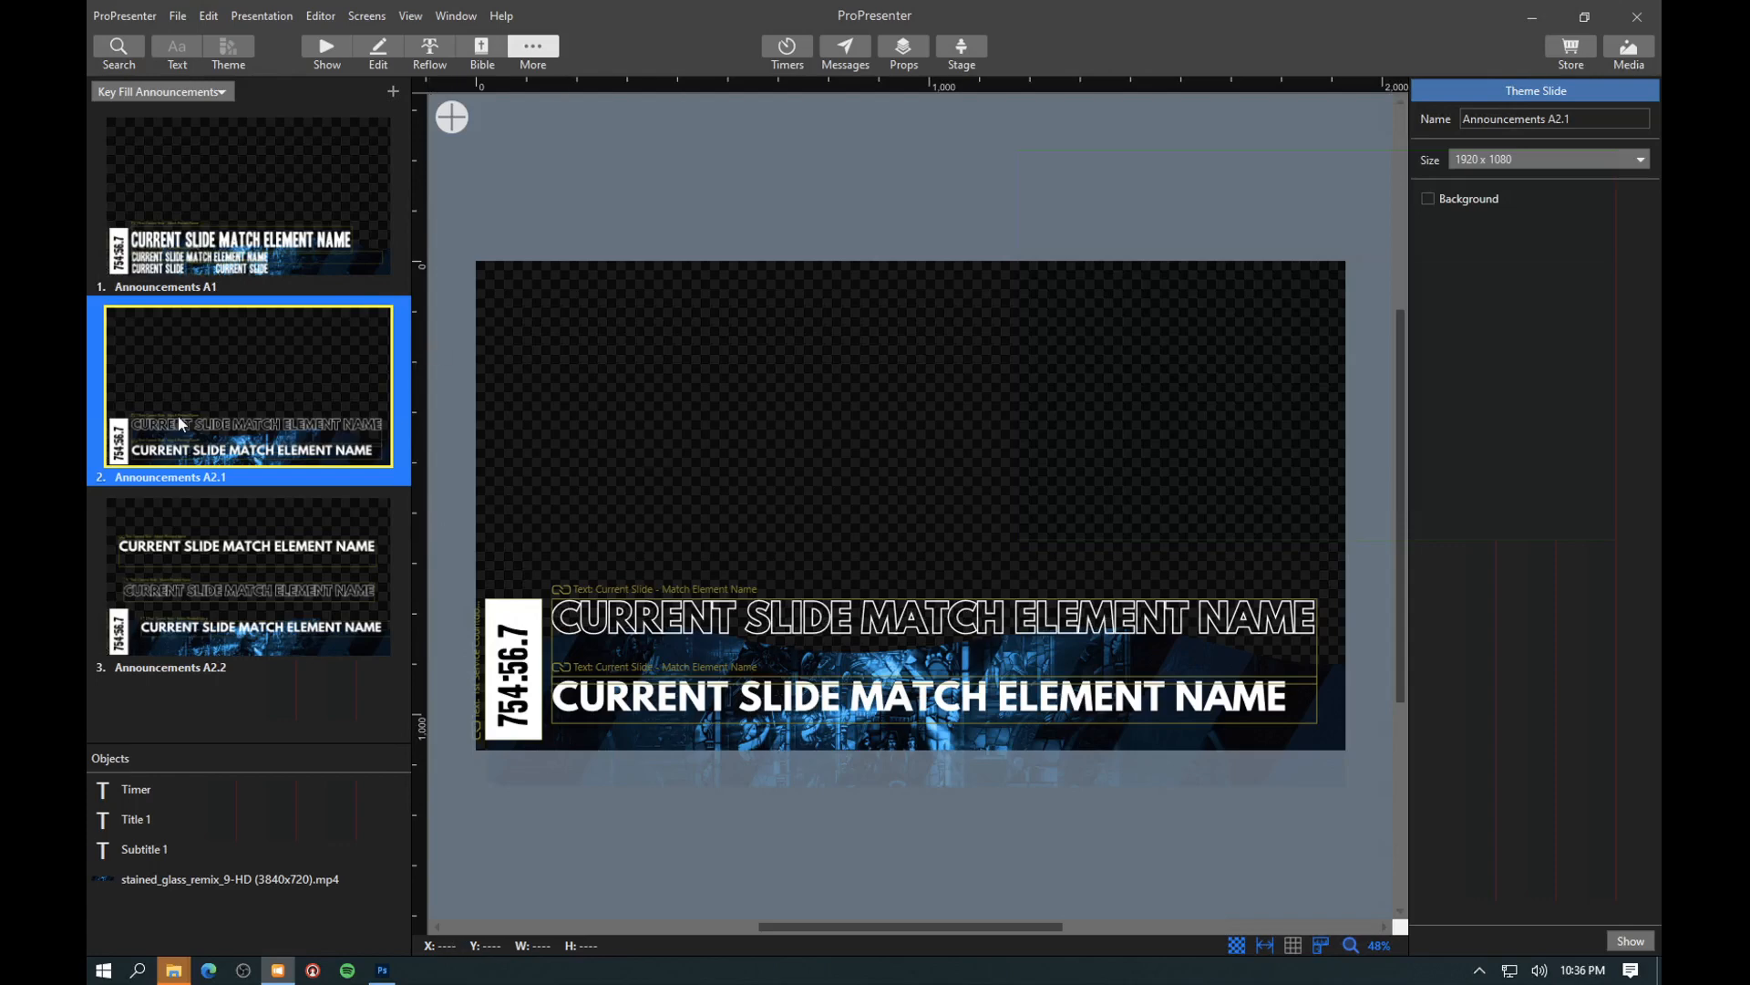
left_click(630, 623)
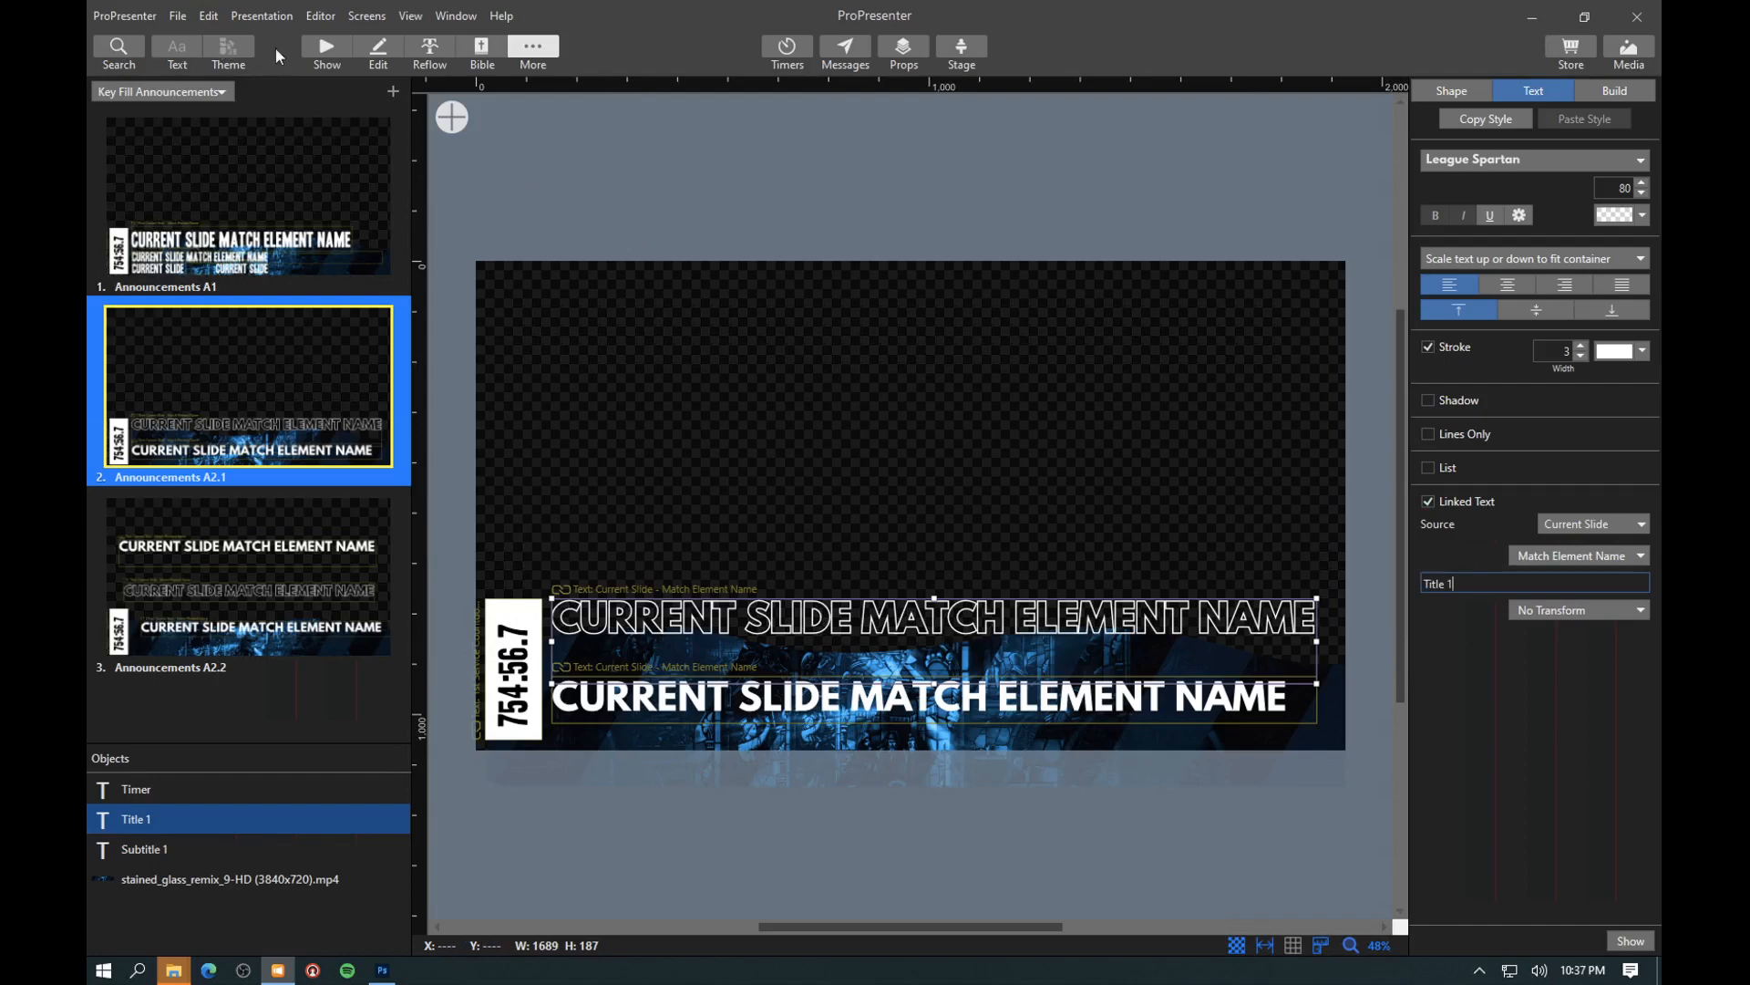
left_click(328, 50)
- Review the Announcements theme's layouts and reopen the Key Fill Announcements theme for editing
left_click(246, 42)
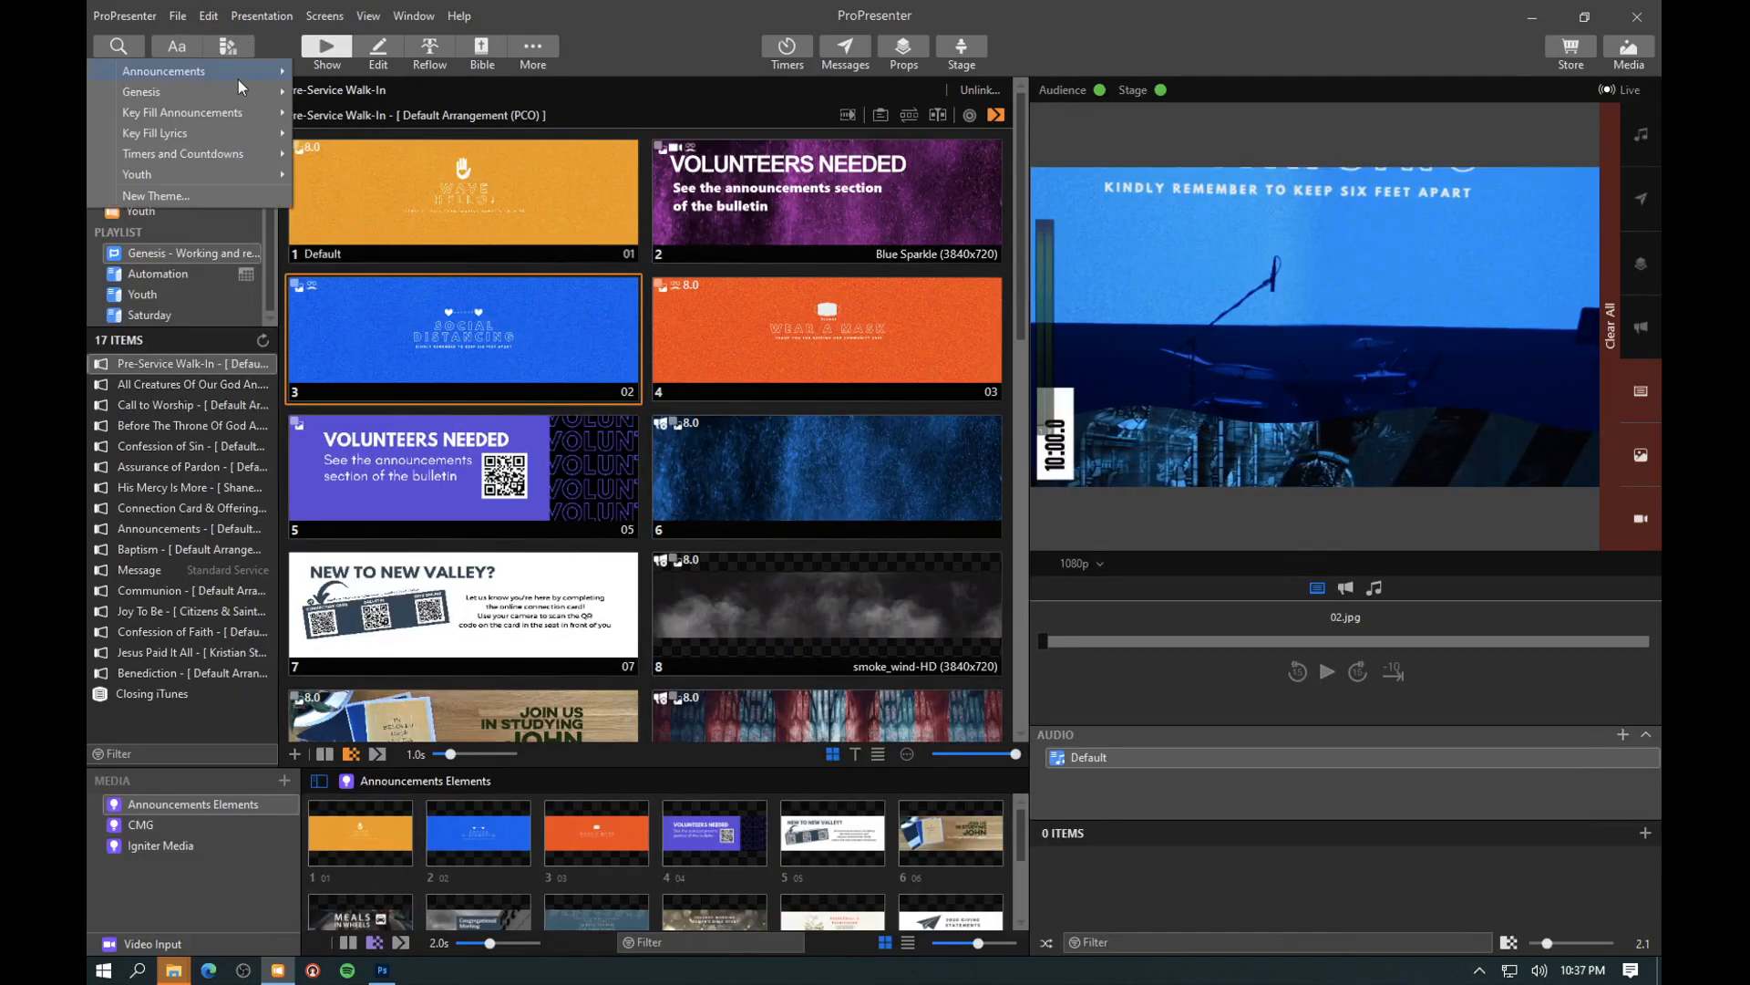
mouse_move(238, 76)
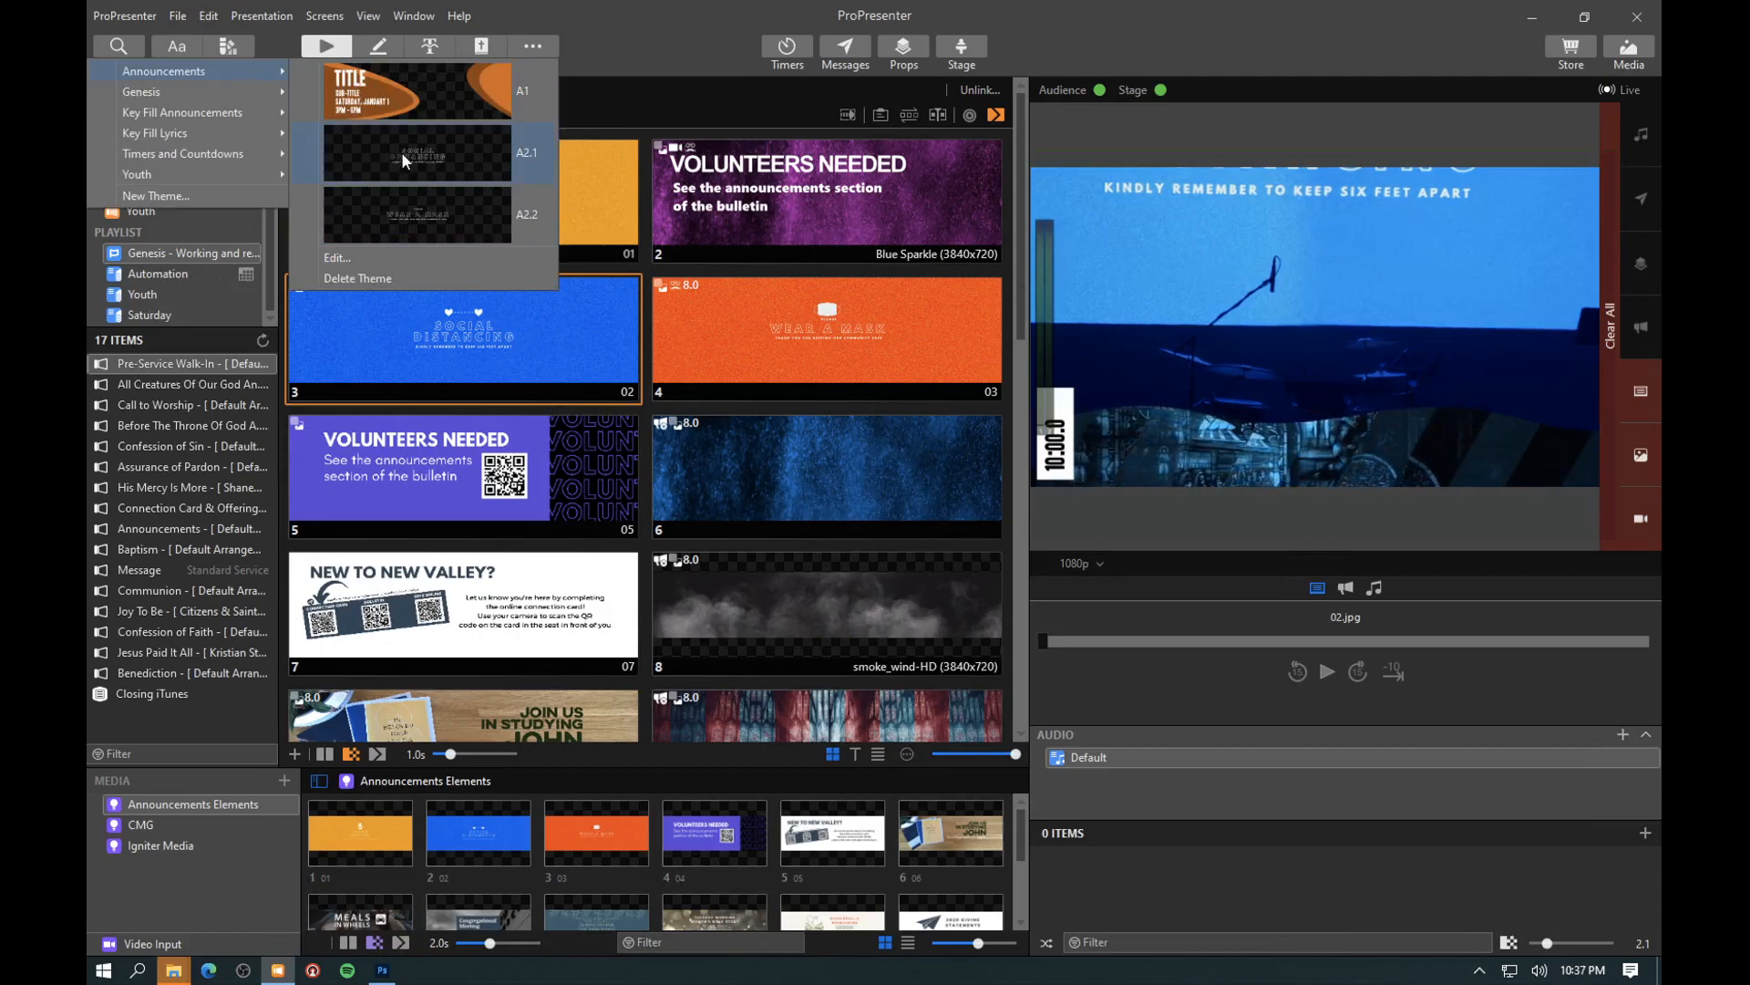
left_click(253, 45)
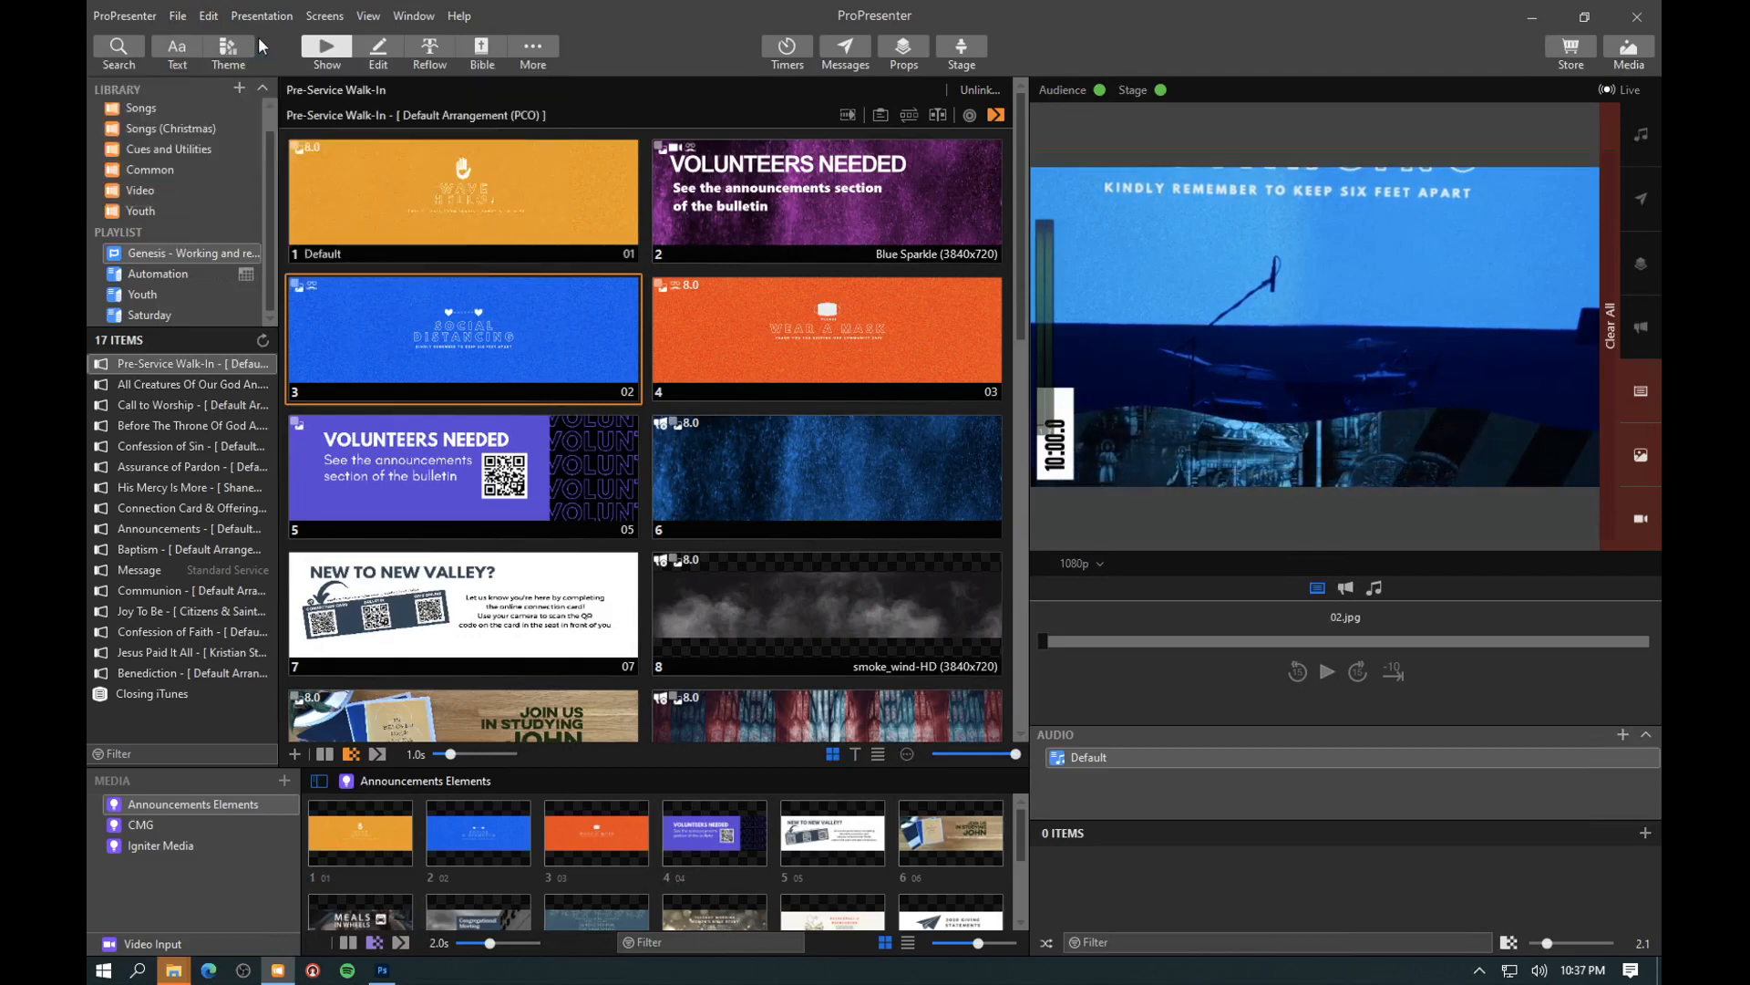
left_click(239, 45)
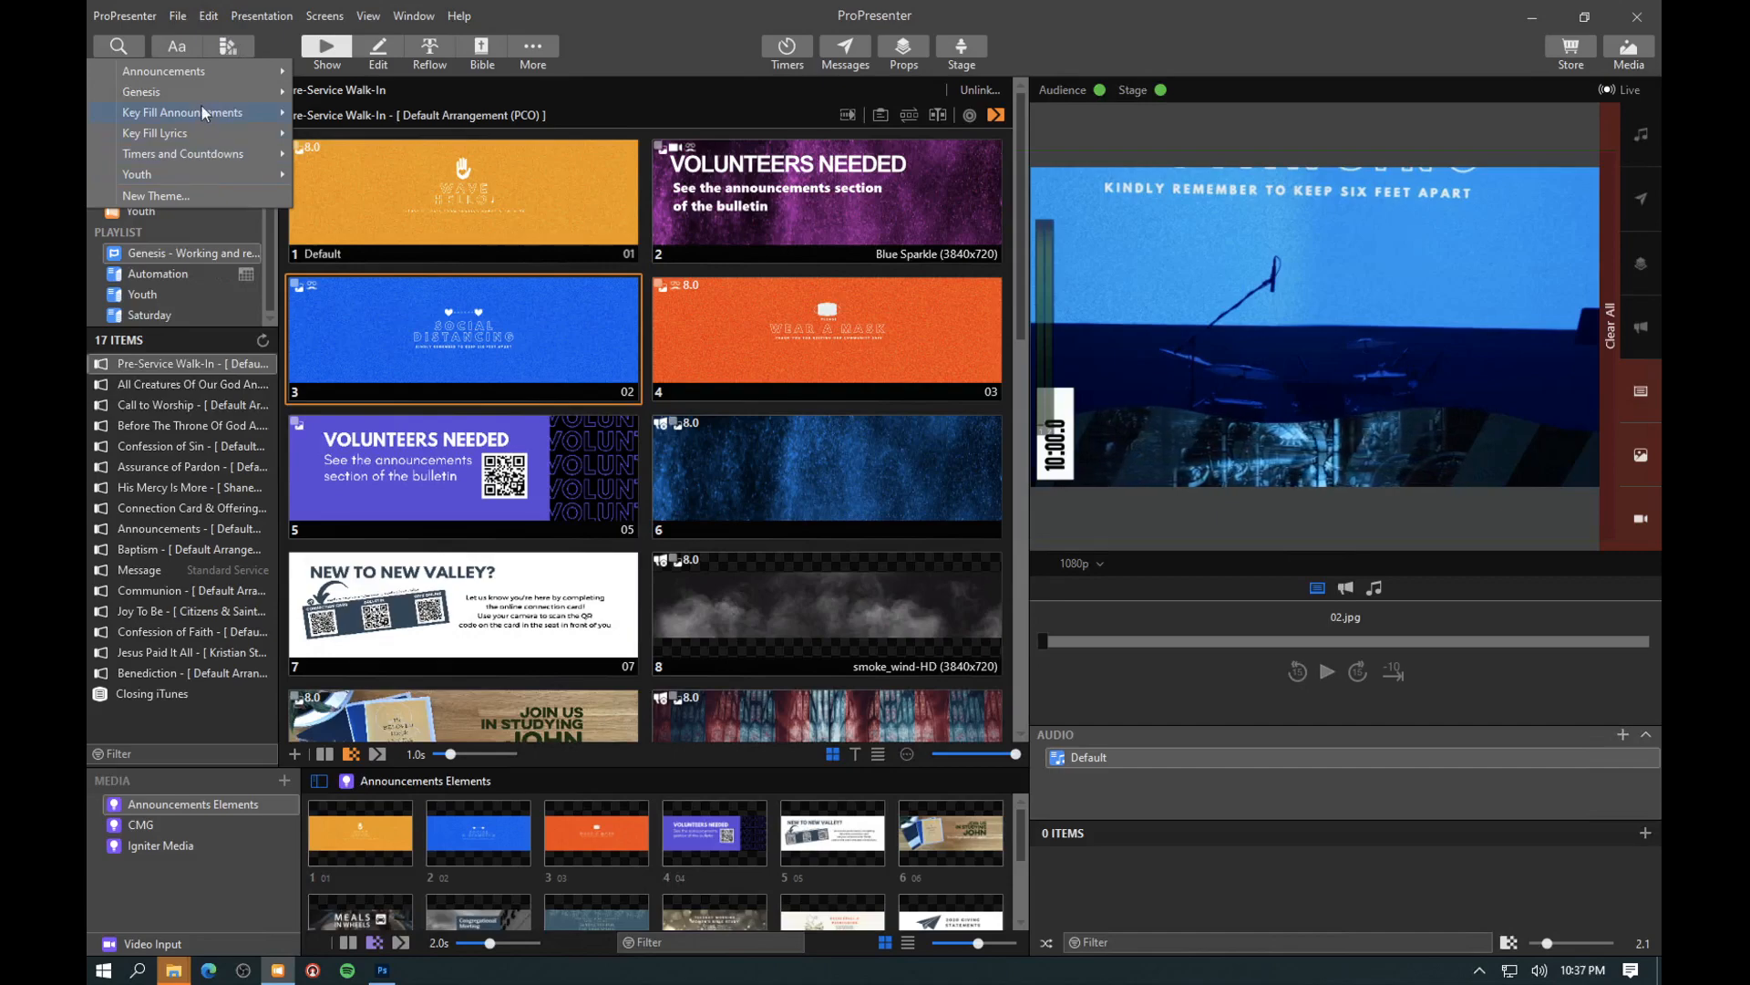
mouse_move(200, 111)
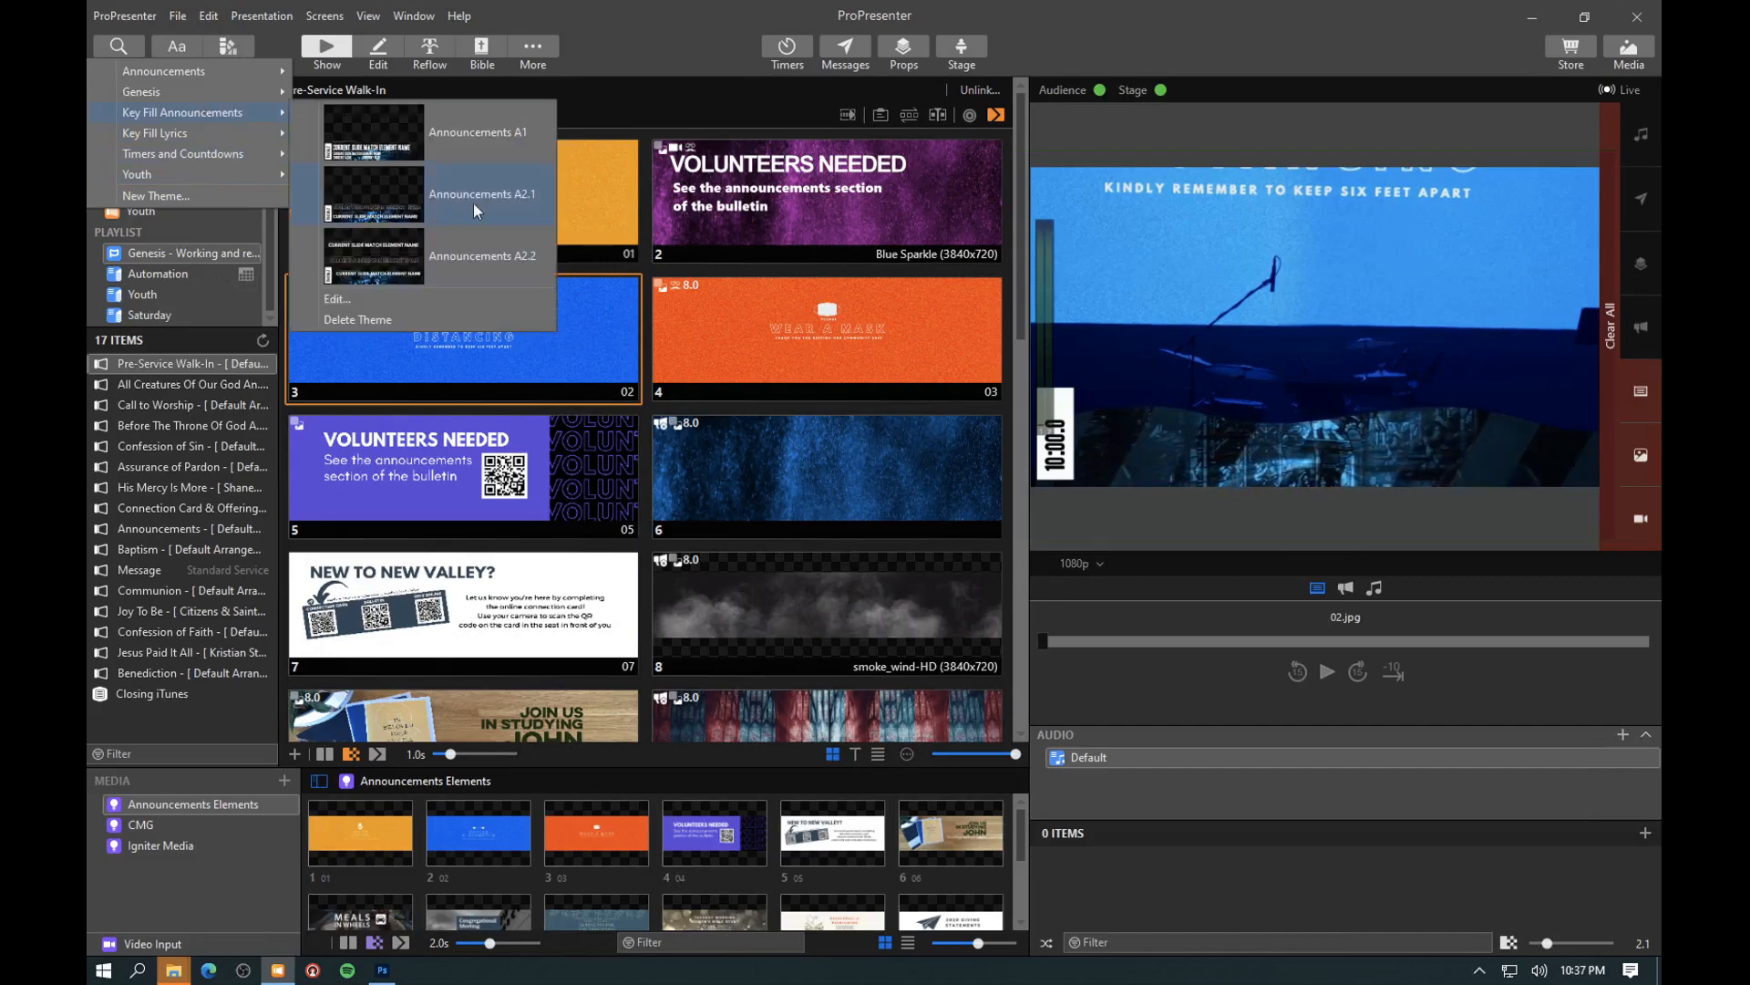
left_click(352, 297)
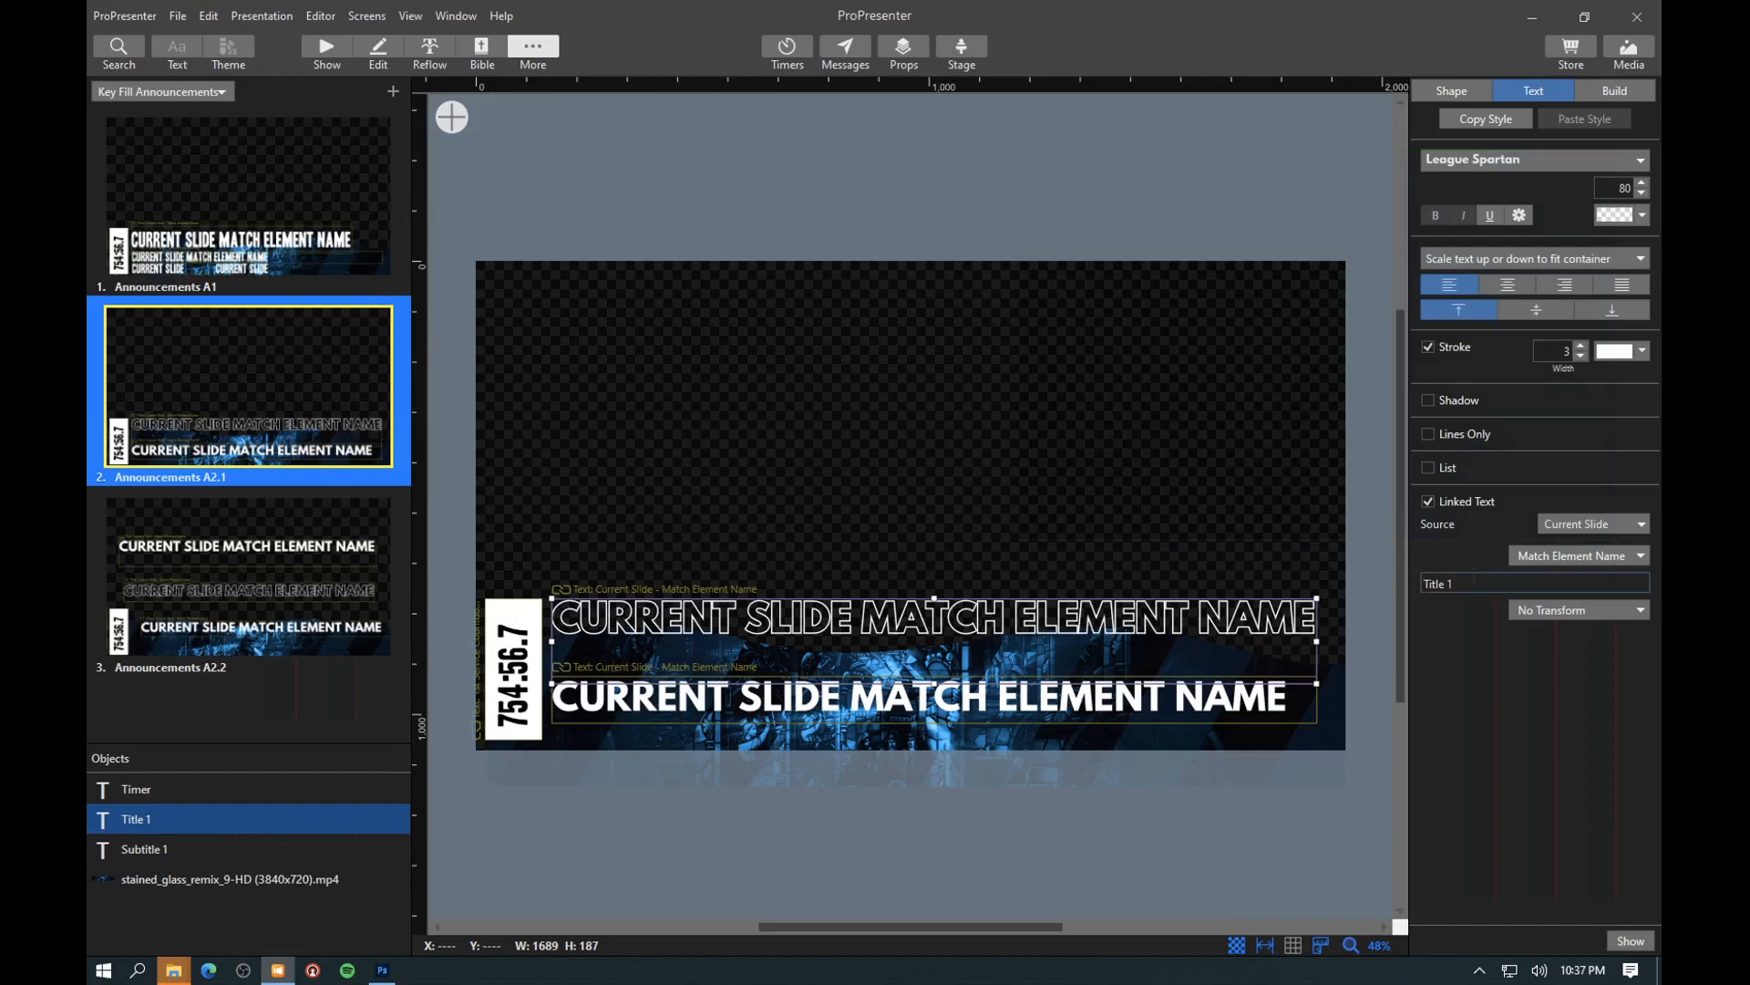
- Inspect the linked text settings of the subtitle and timer in the Announcements A2.1 theme slide, and return to the presentation
left_click(857, 697)
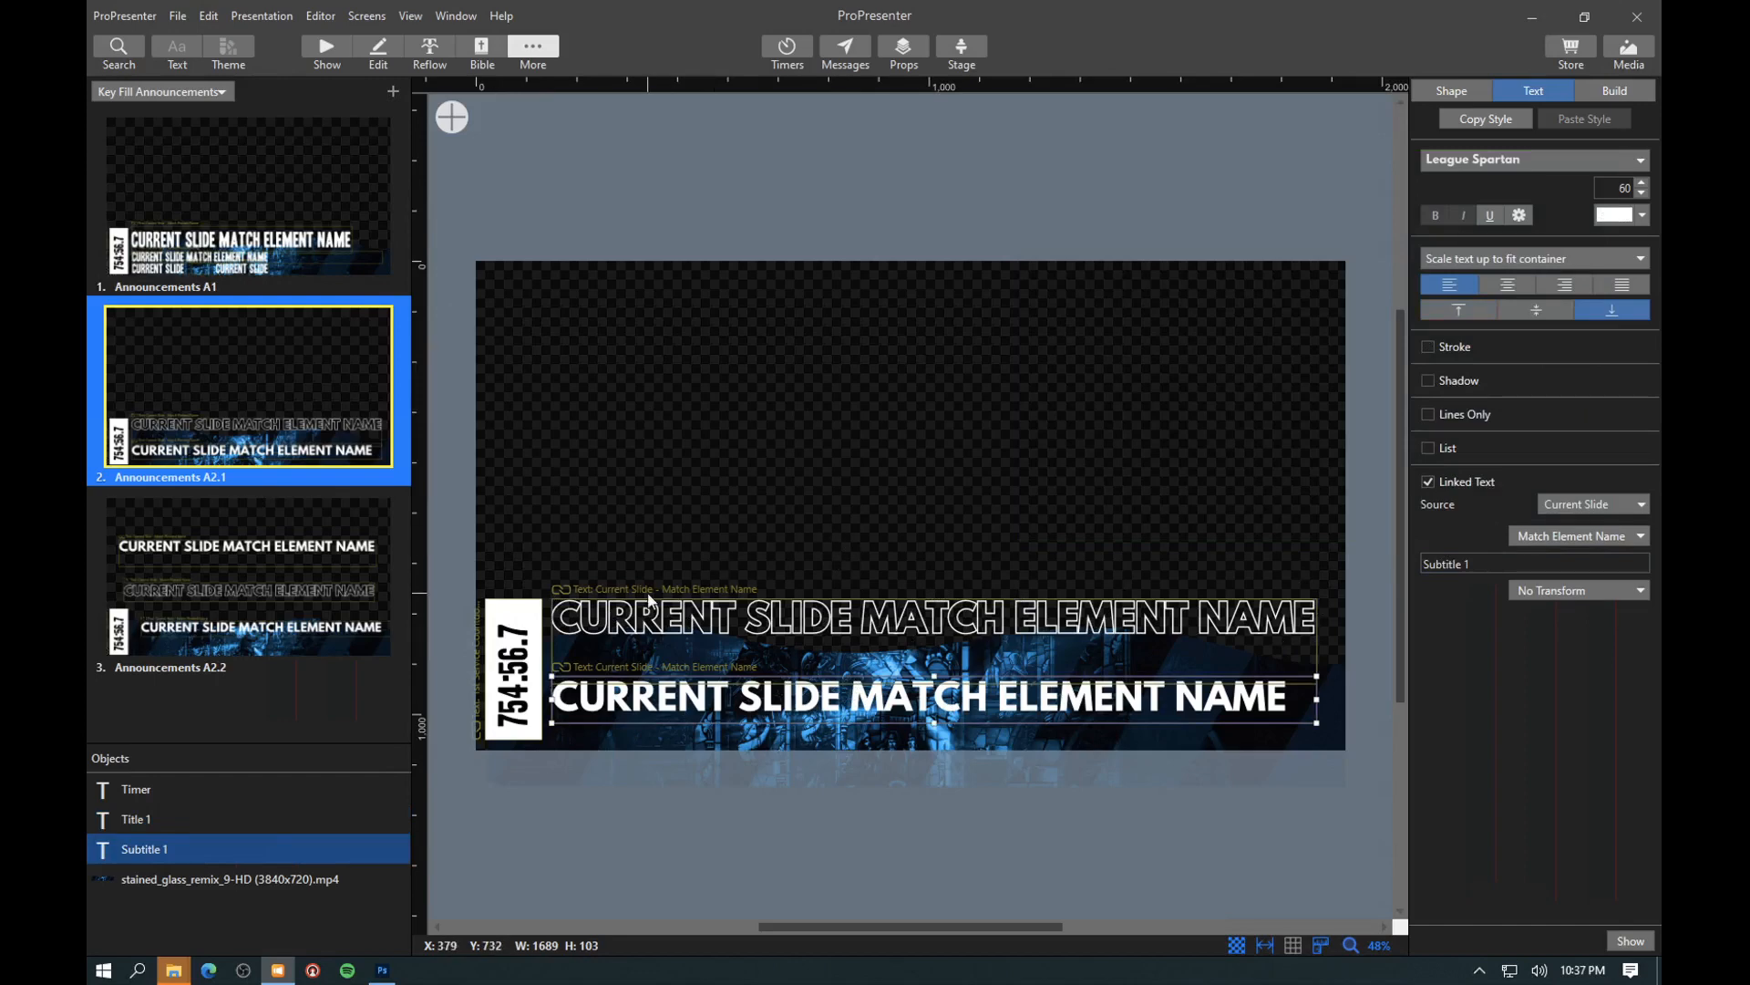
left_click(512, 664)
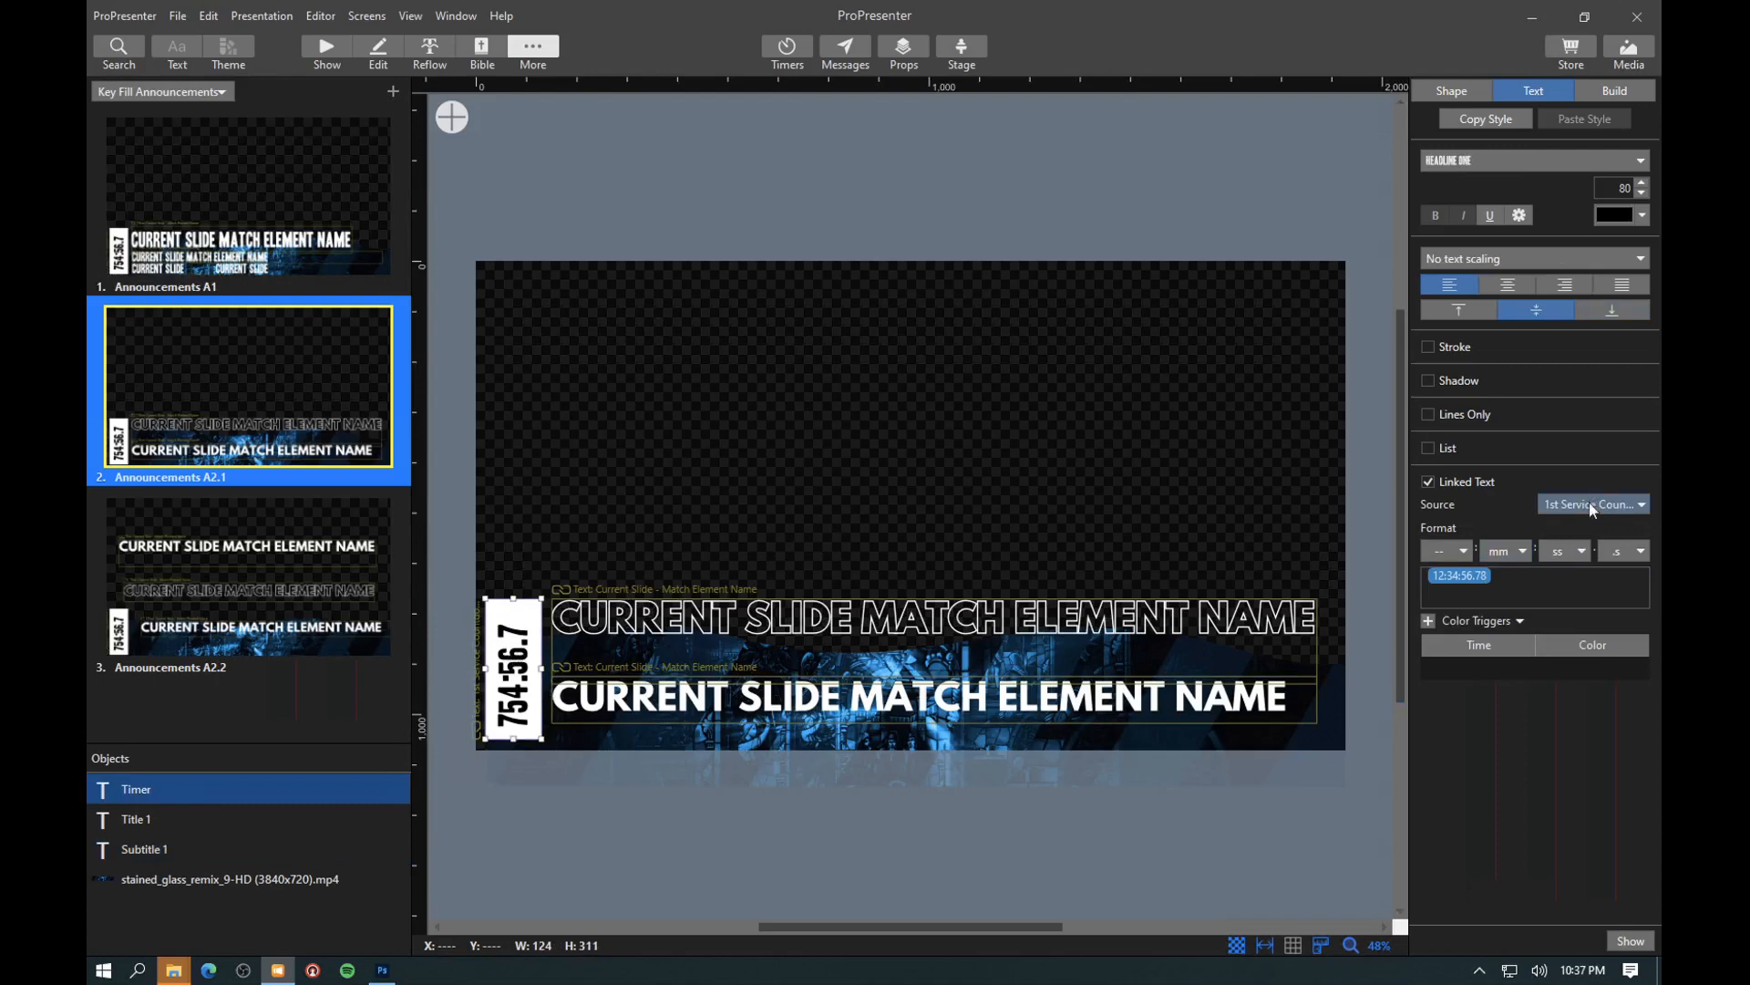
left_click(327, 46)
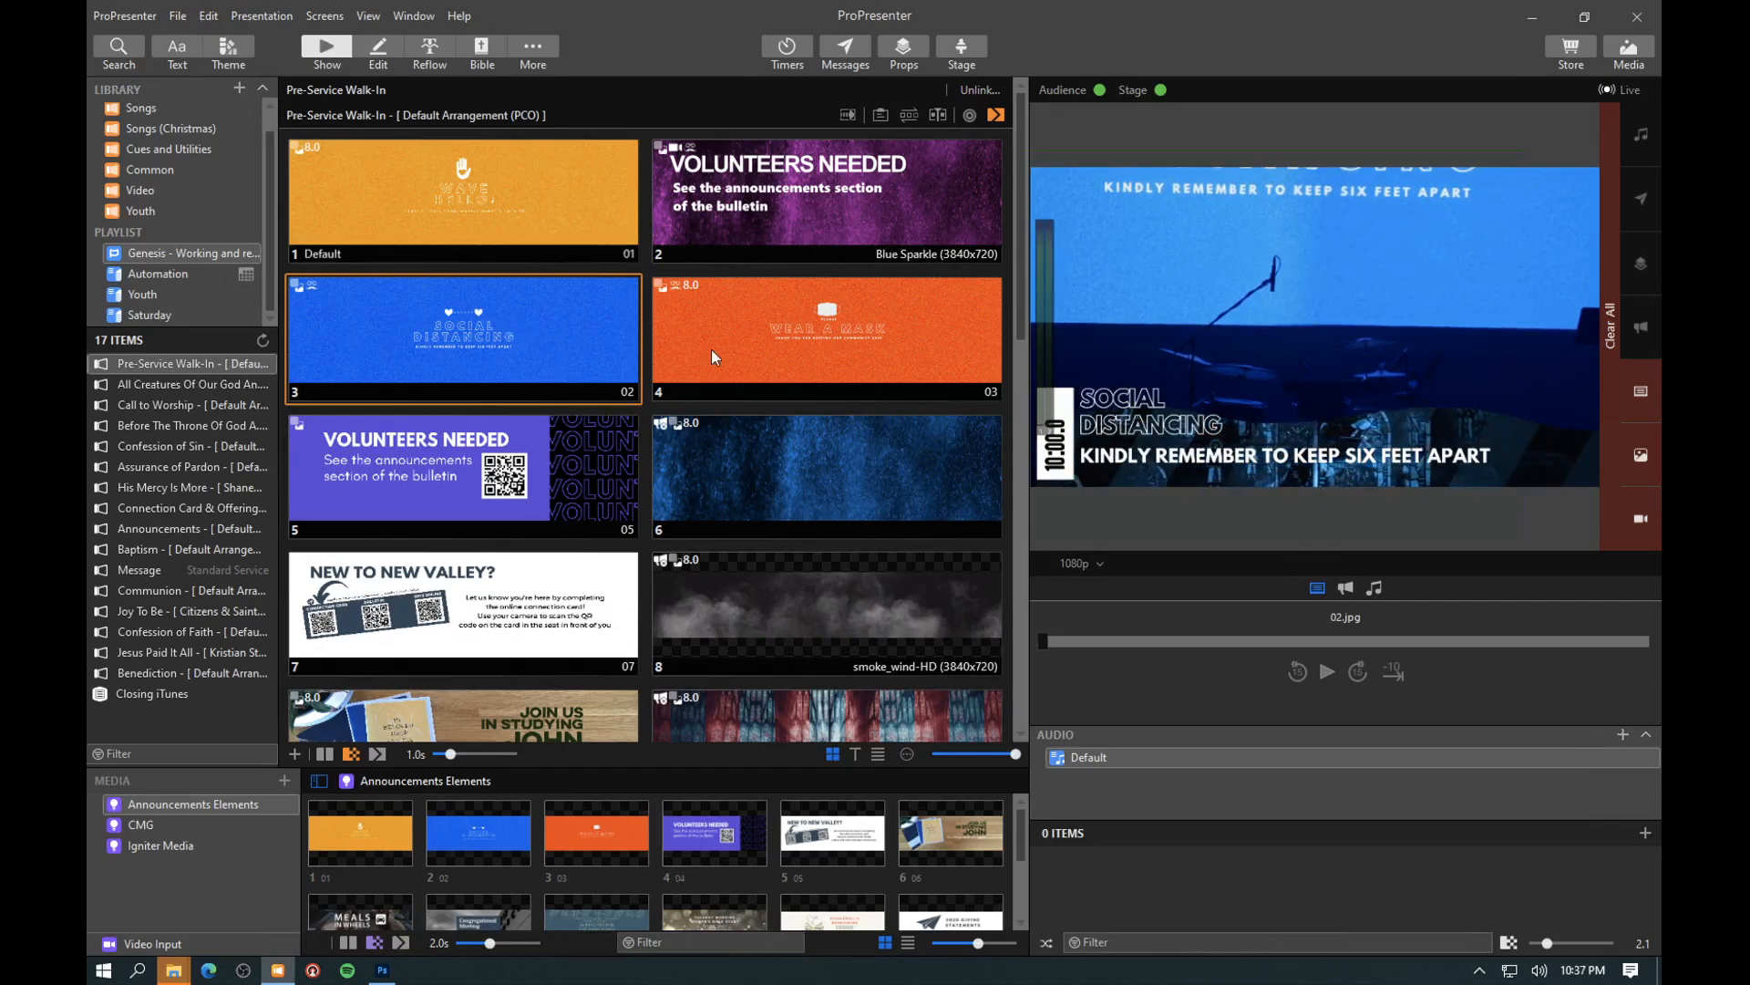
- Check which audience look is assigned to the Wear a Mask slide's action
right_click(714, 309)
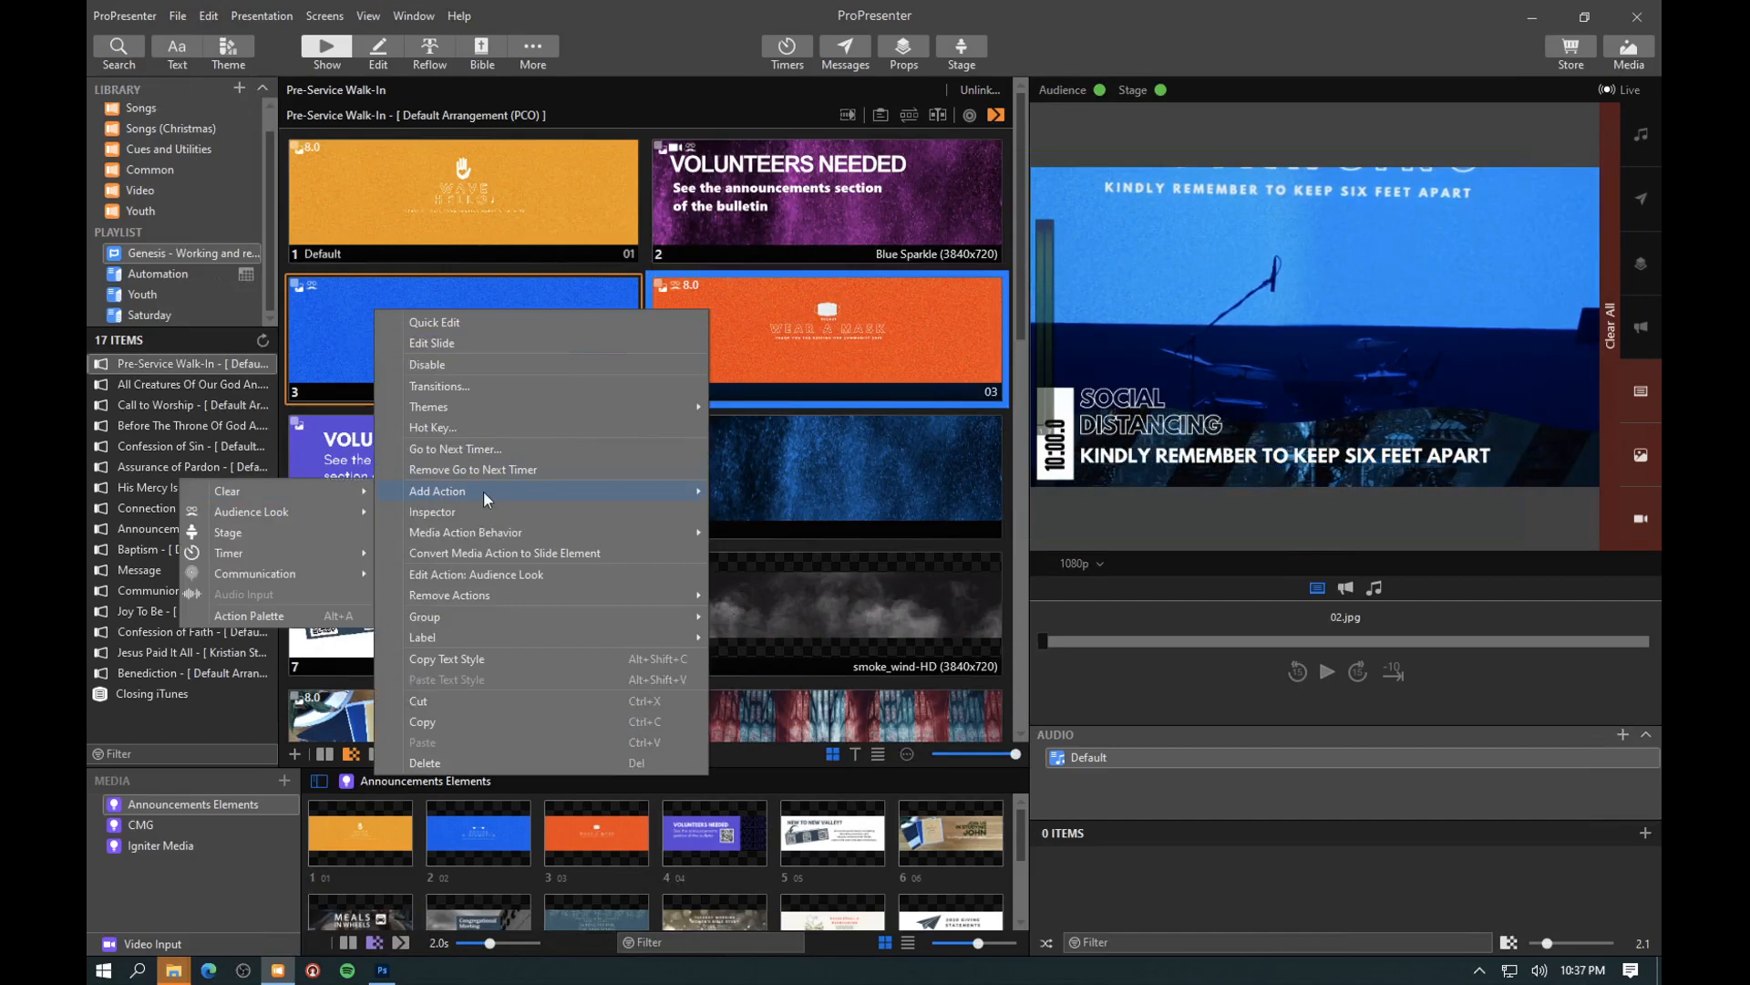
mouse_move(472, 533)
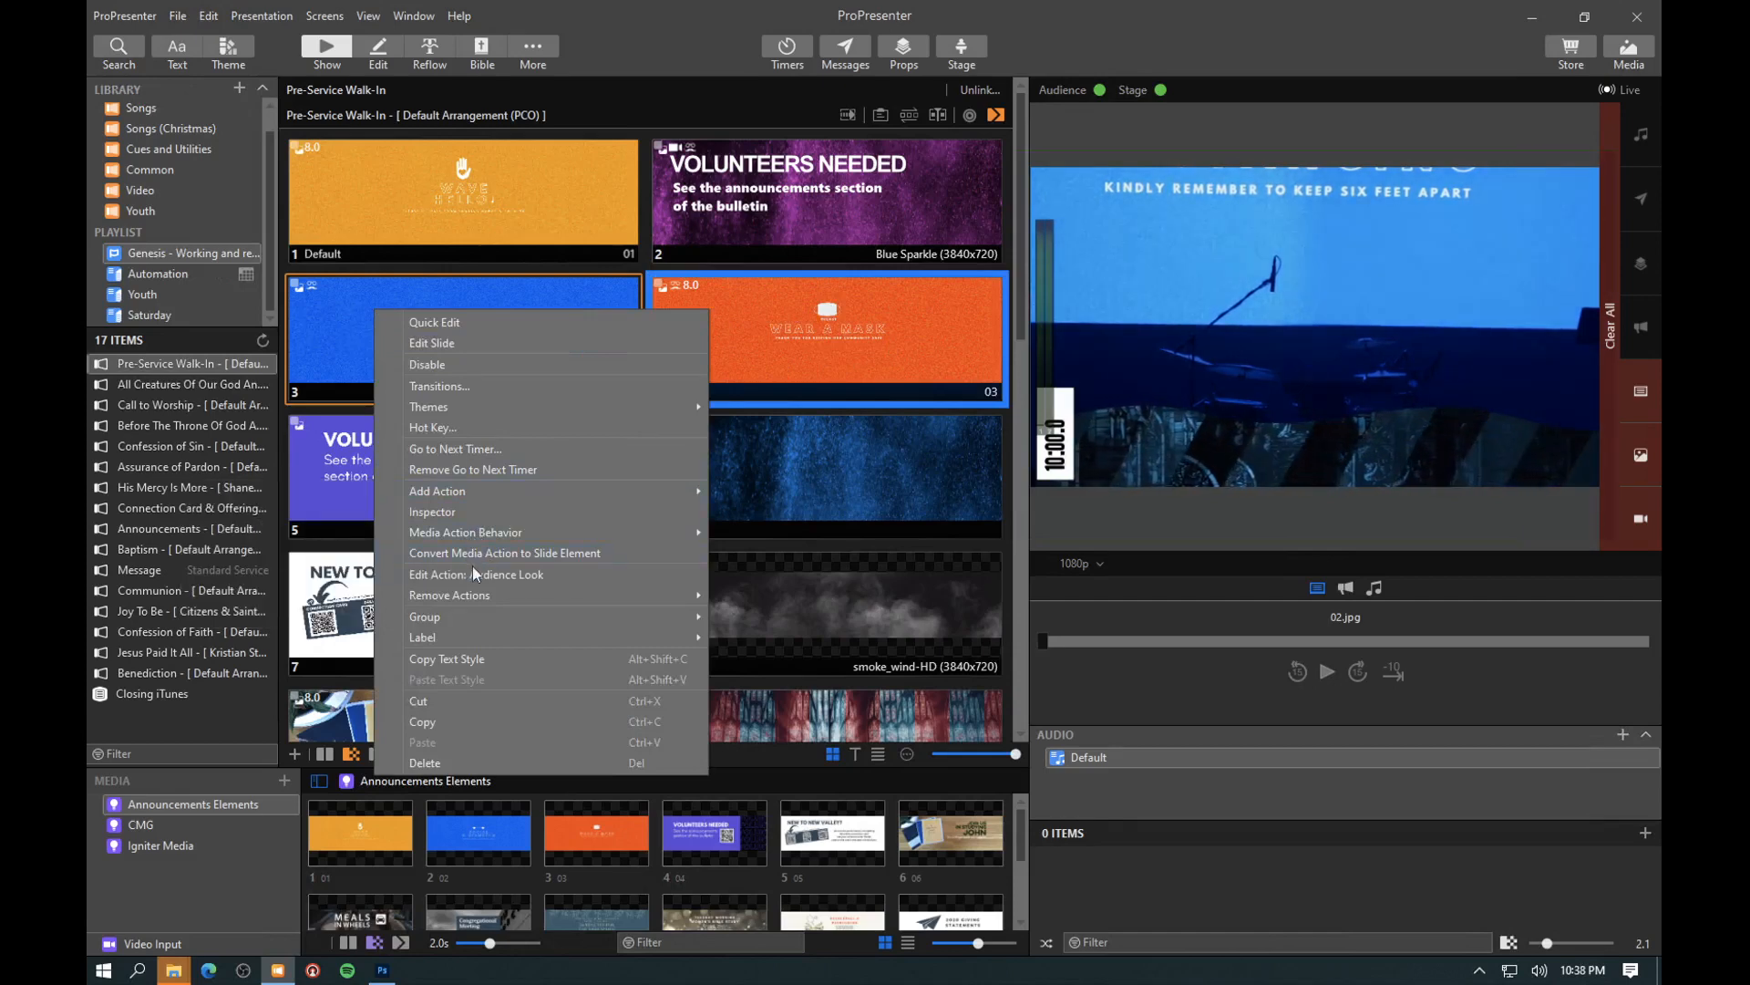
left_click(475, 573)
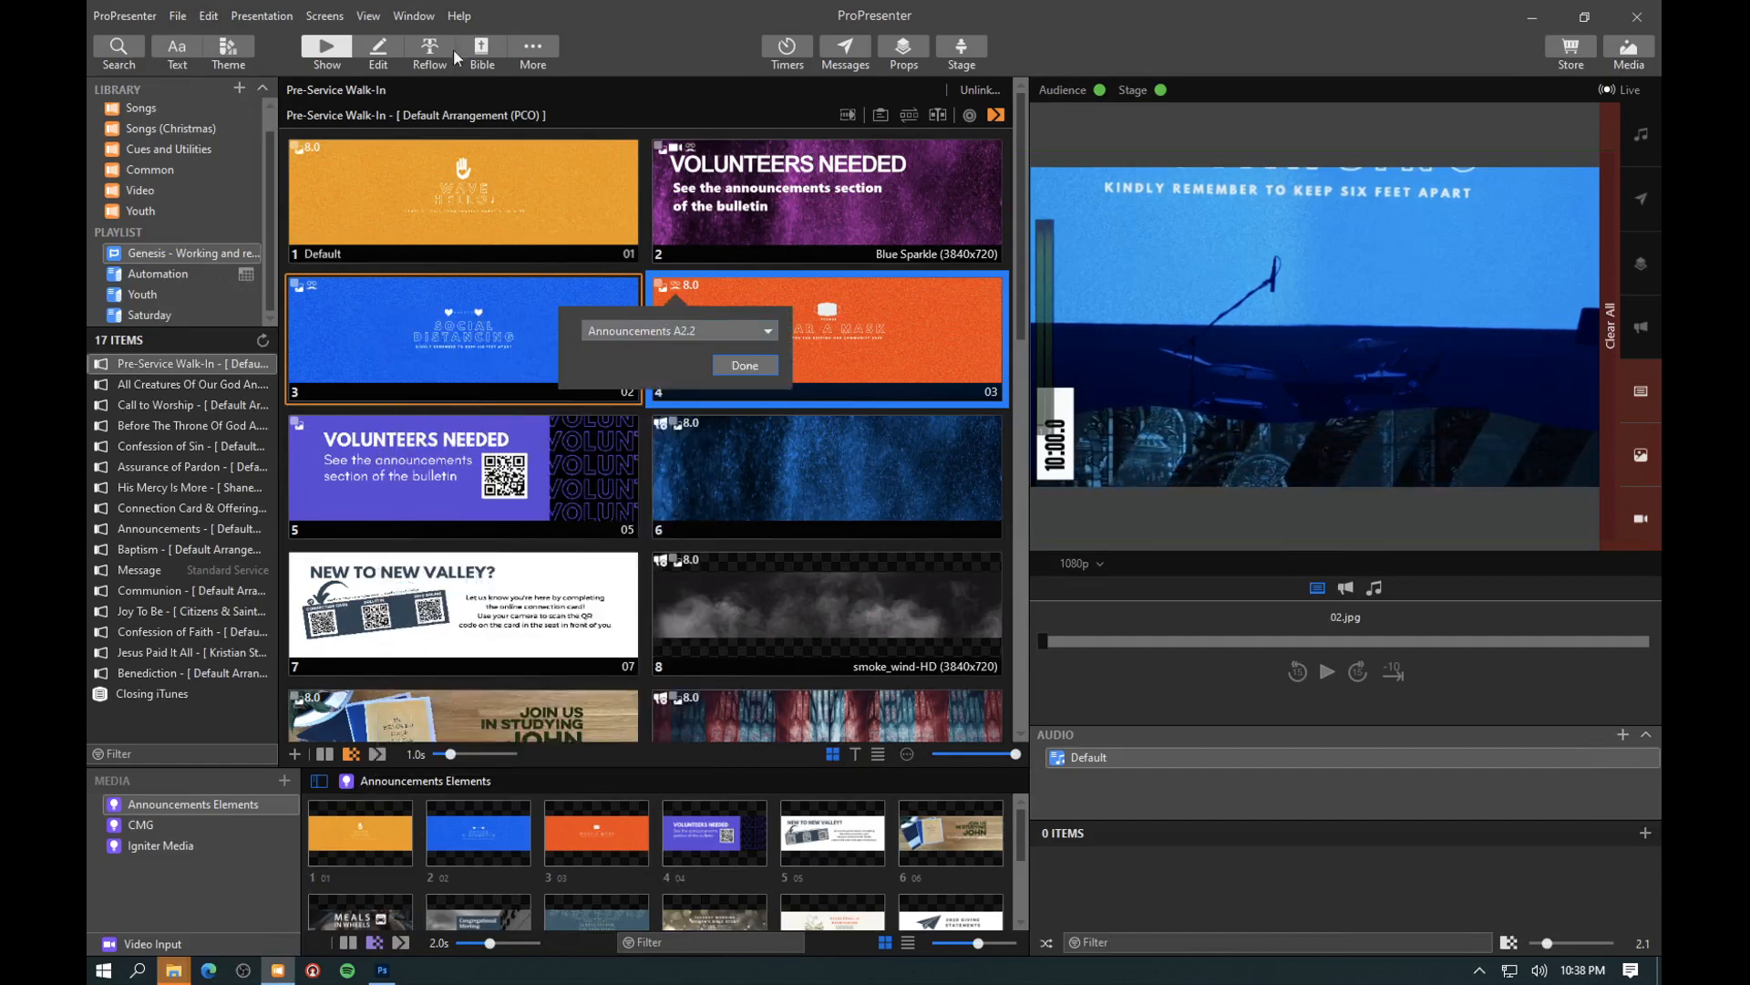
- Examine the Key/Fill presentation theme in the Announcements A2.2 look, open that theme for editing, and close the looks and the look action
left_click(296, 17)
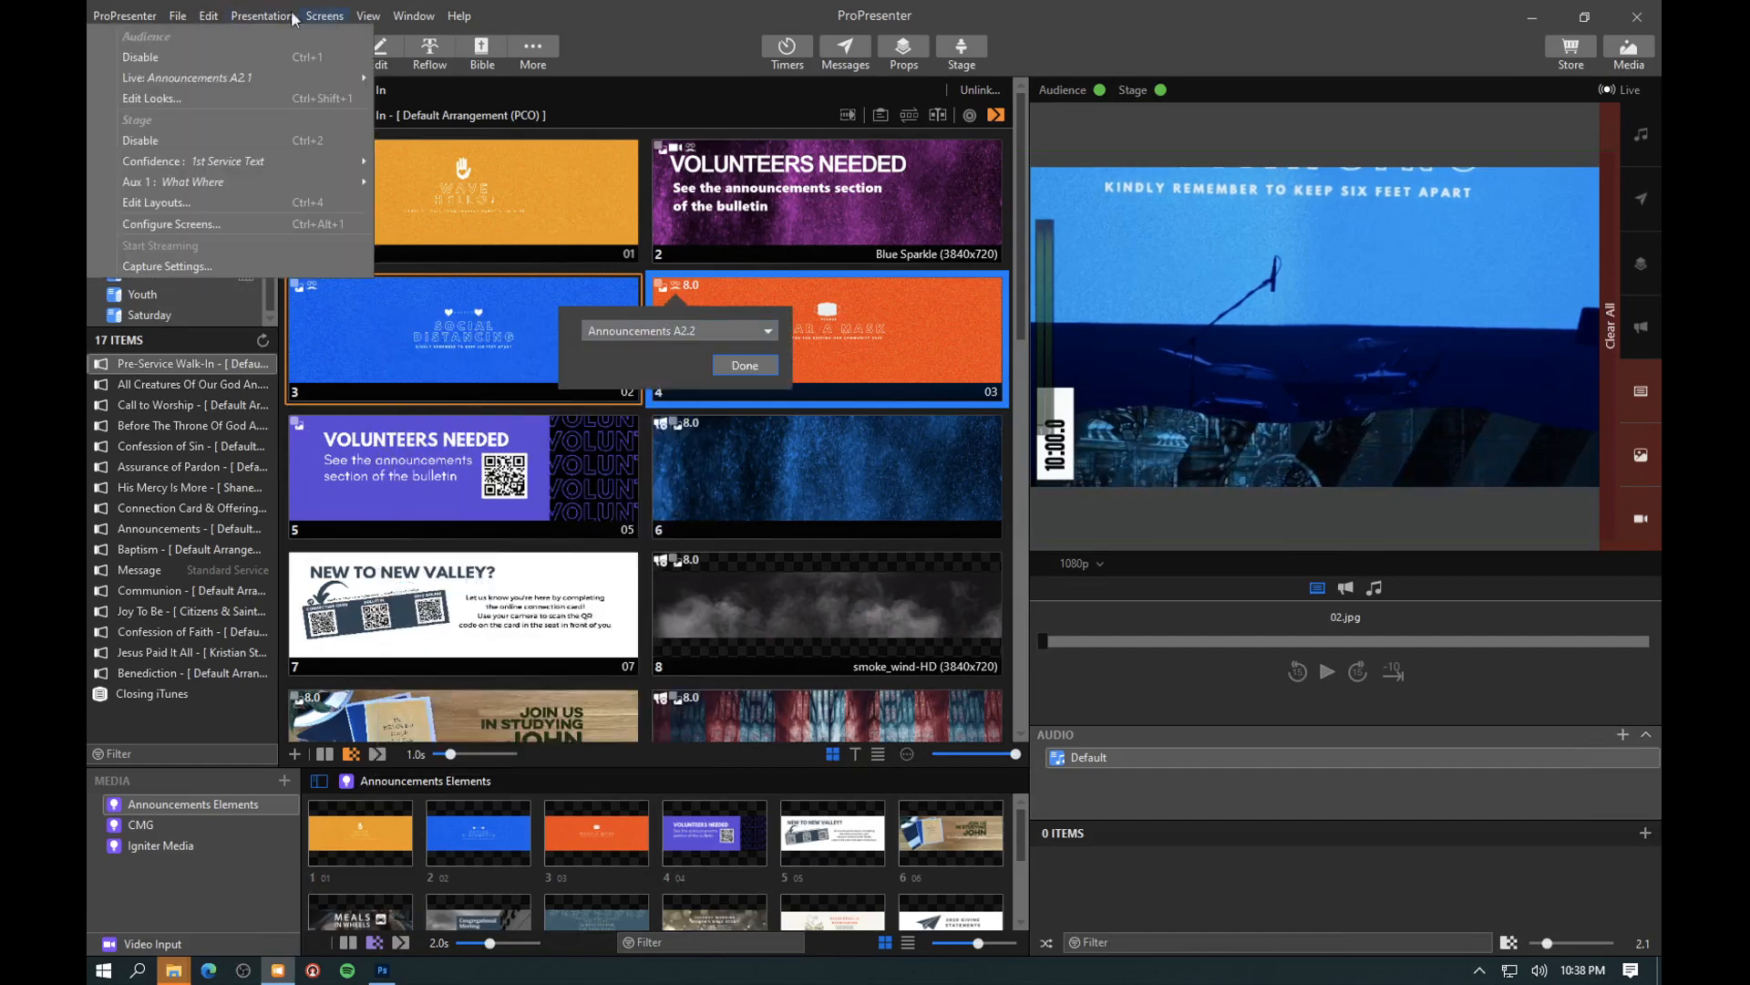
left_click(172, 98)
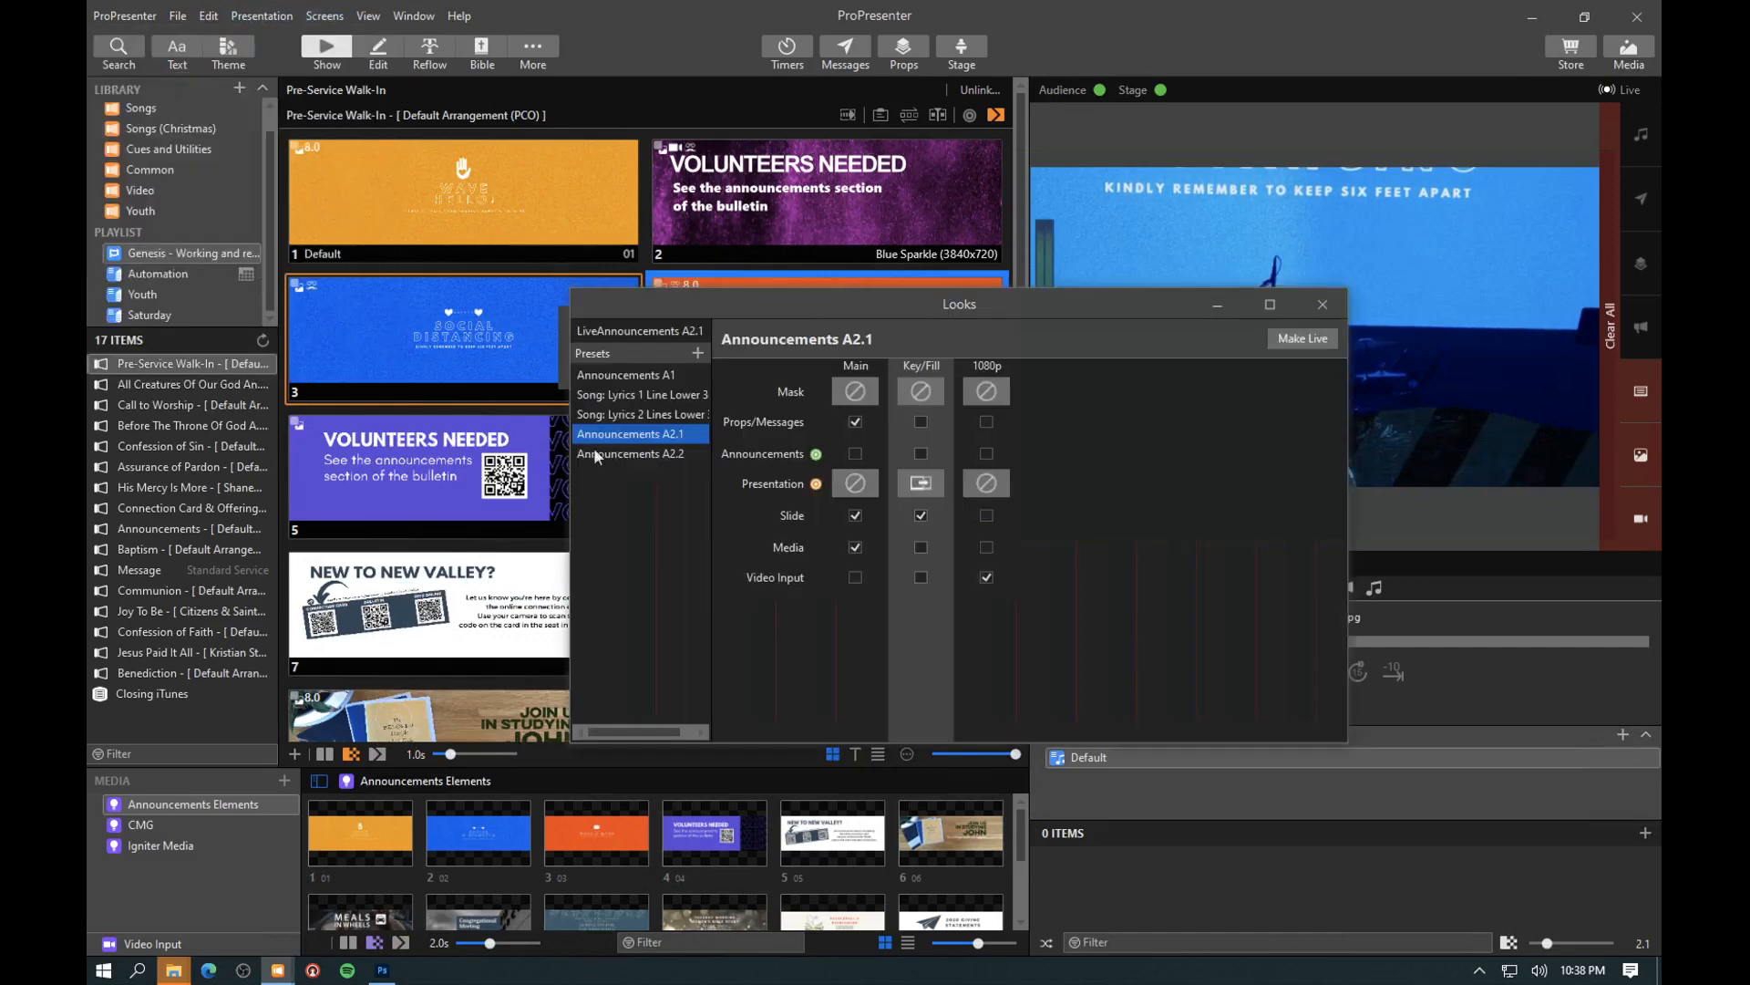
left_click(644, 453)
left_click(917, 484)
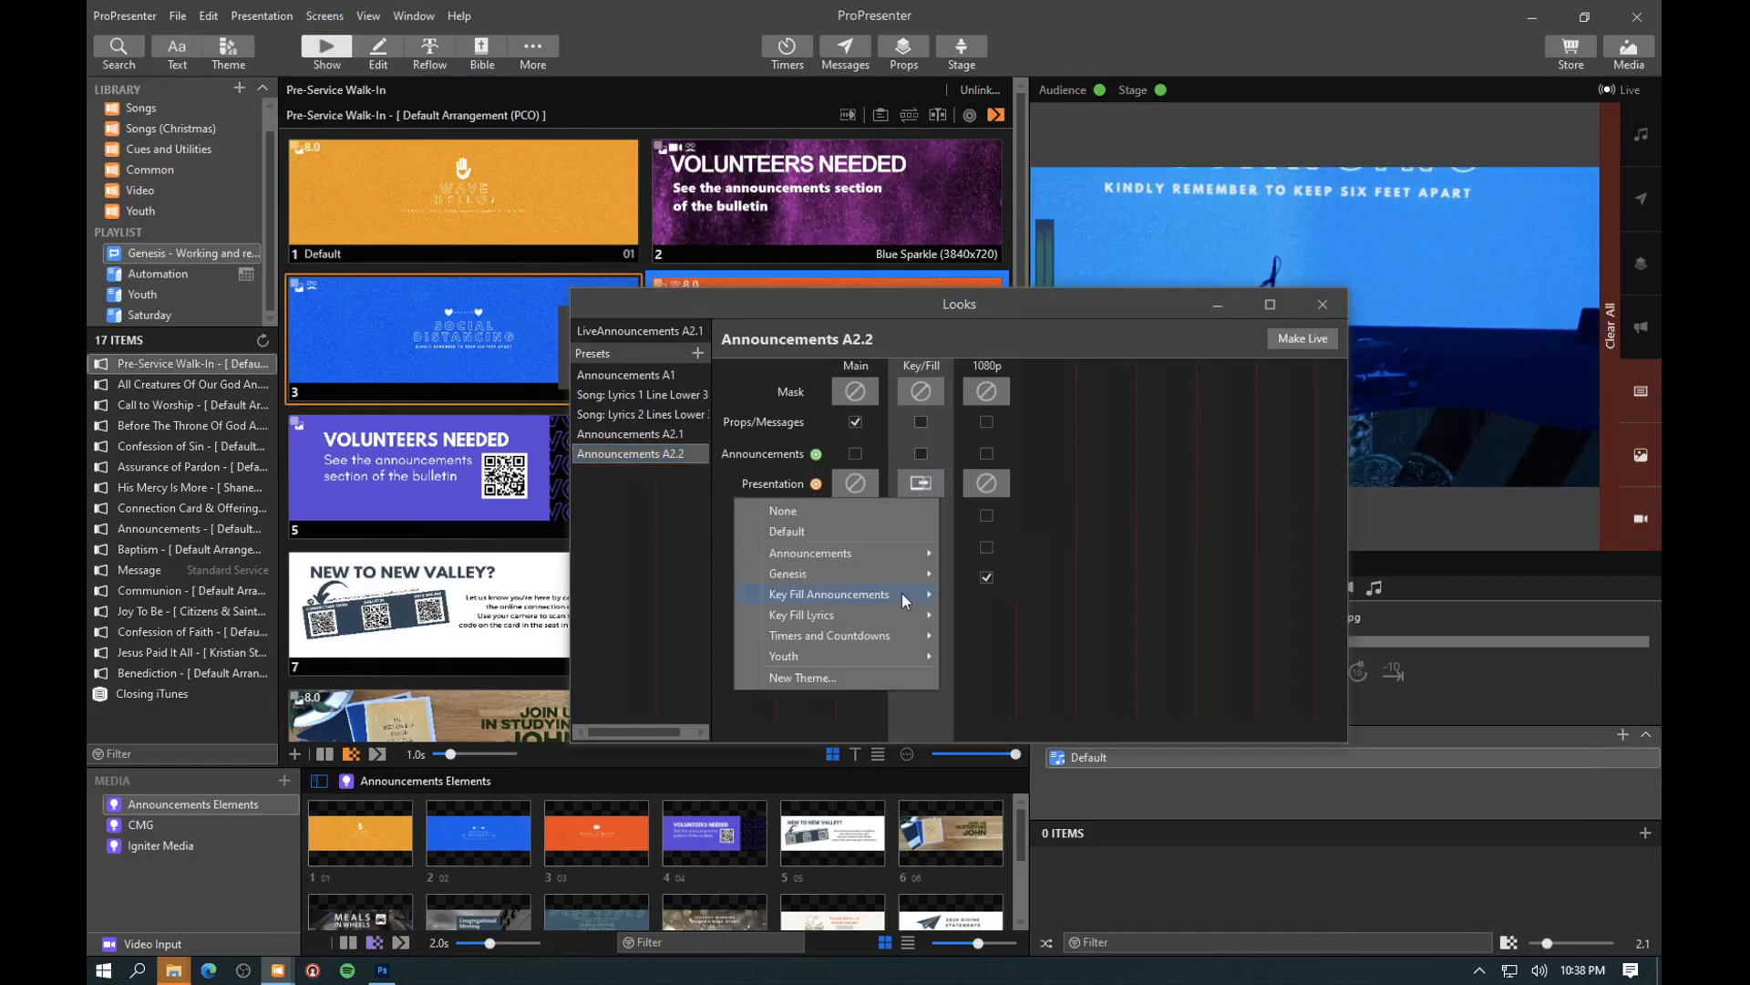
mouse_move(905, 599)
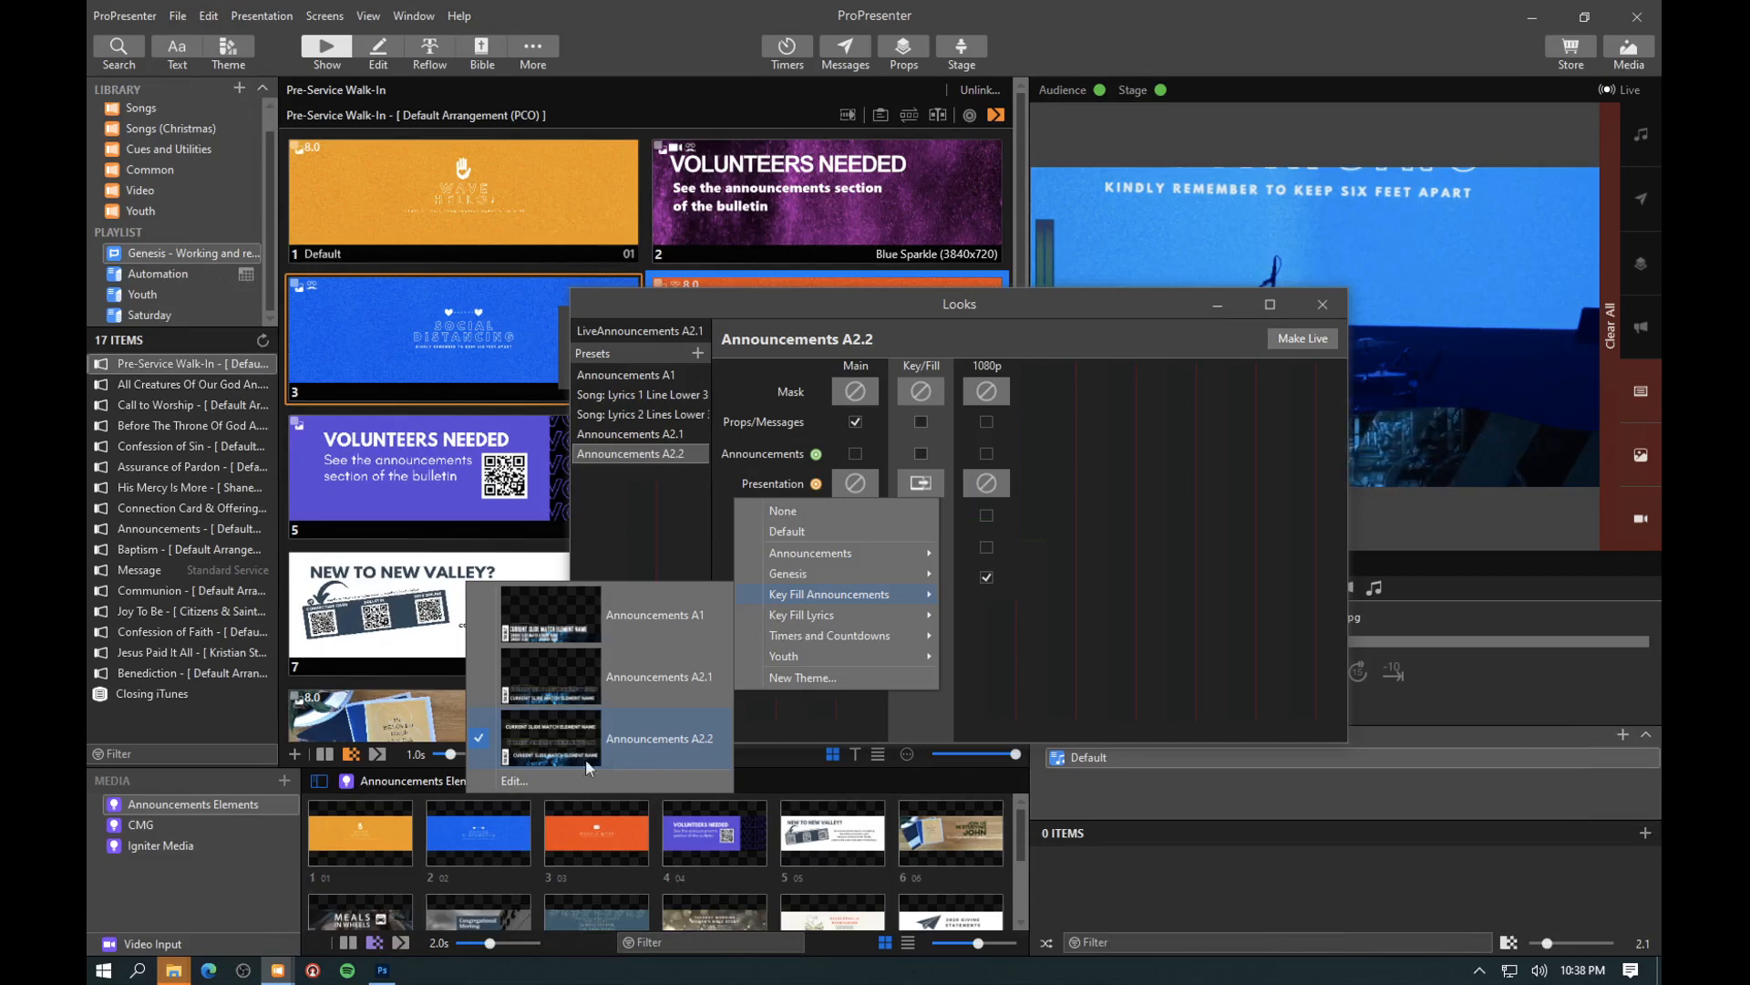
left_click(524, 781)
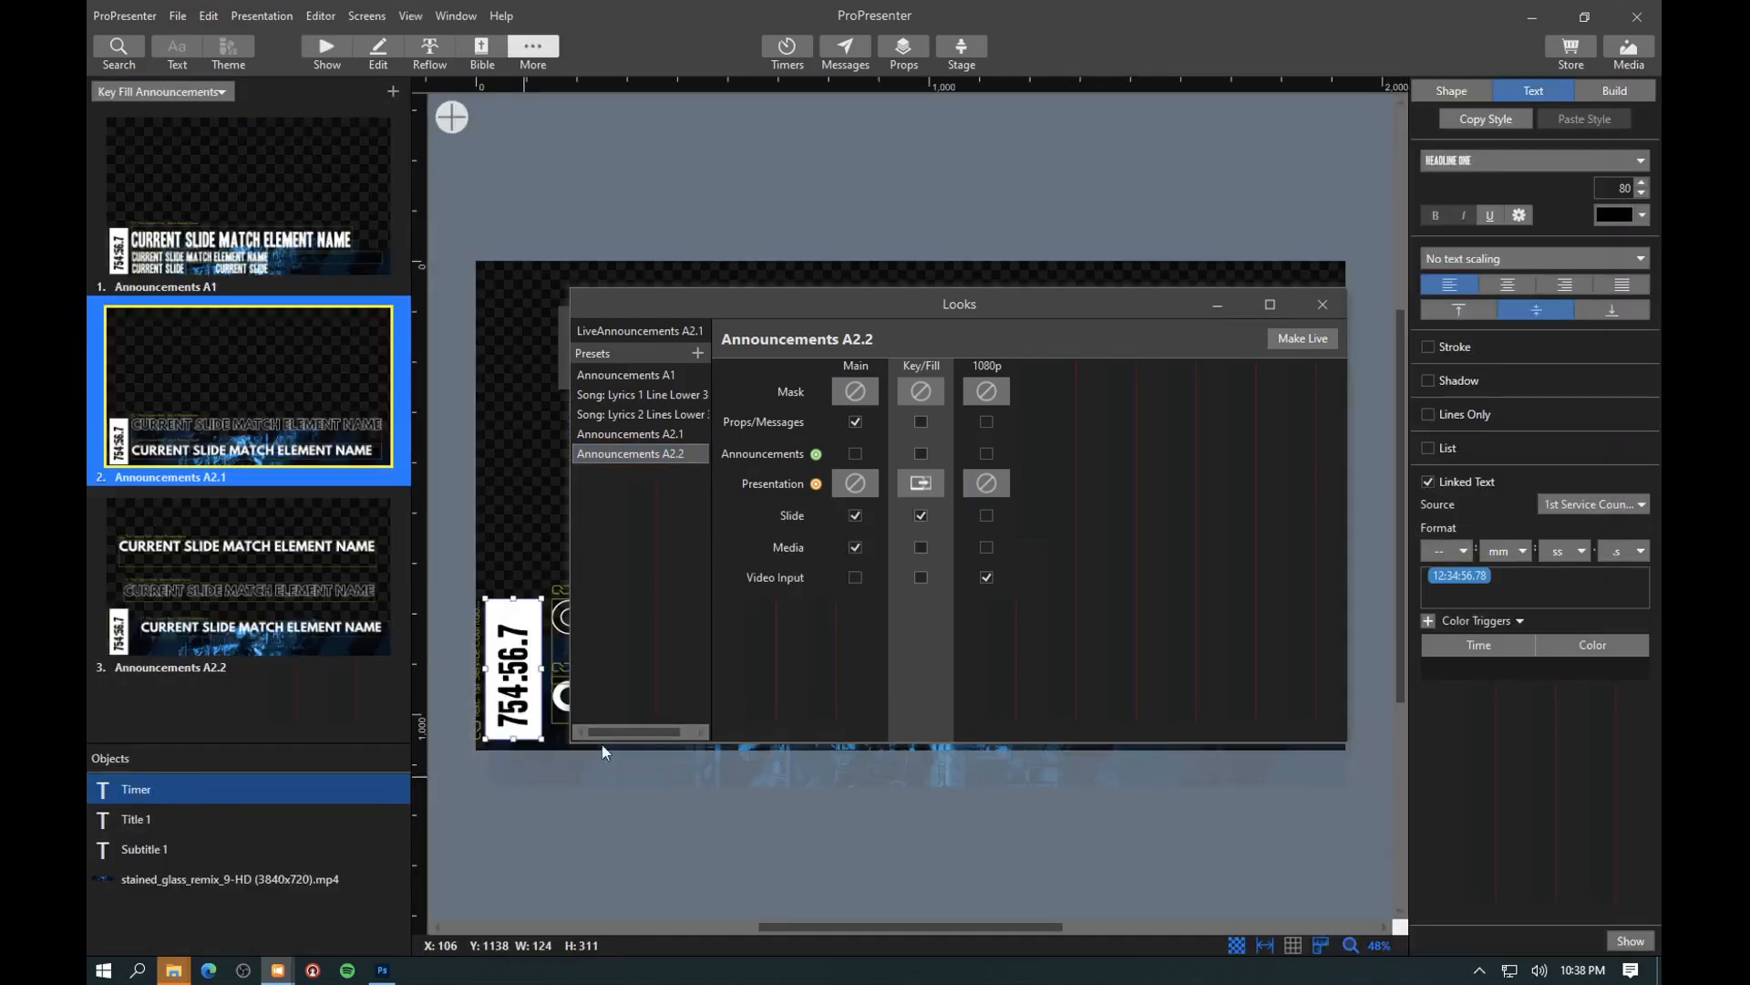
left_click(1321, 304)
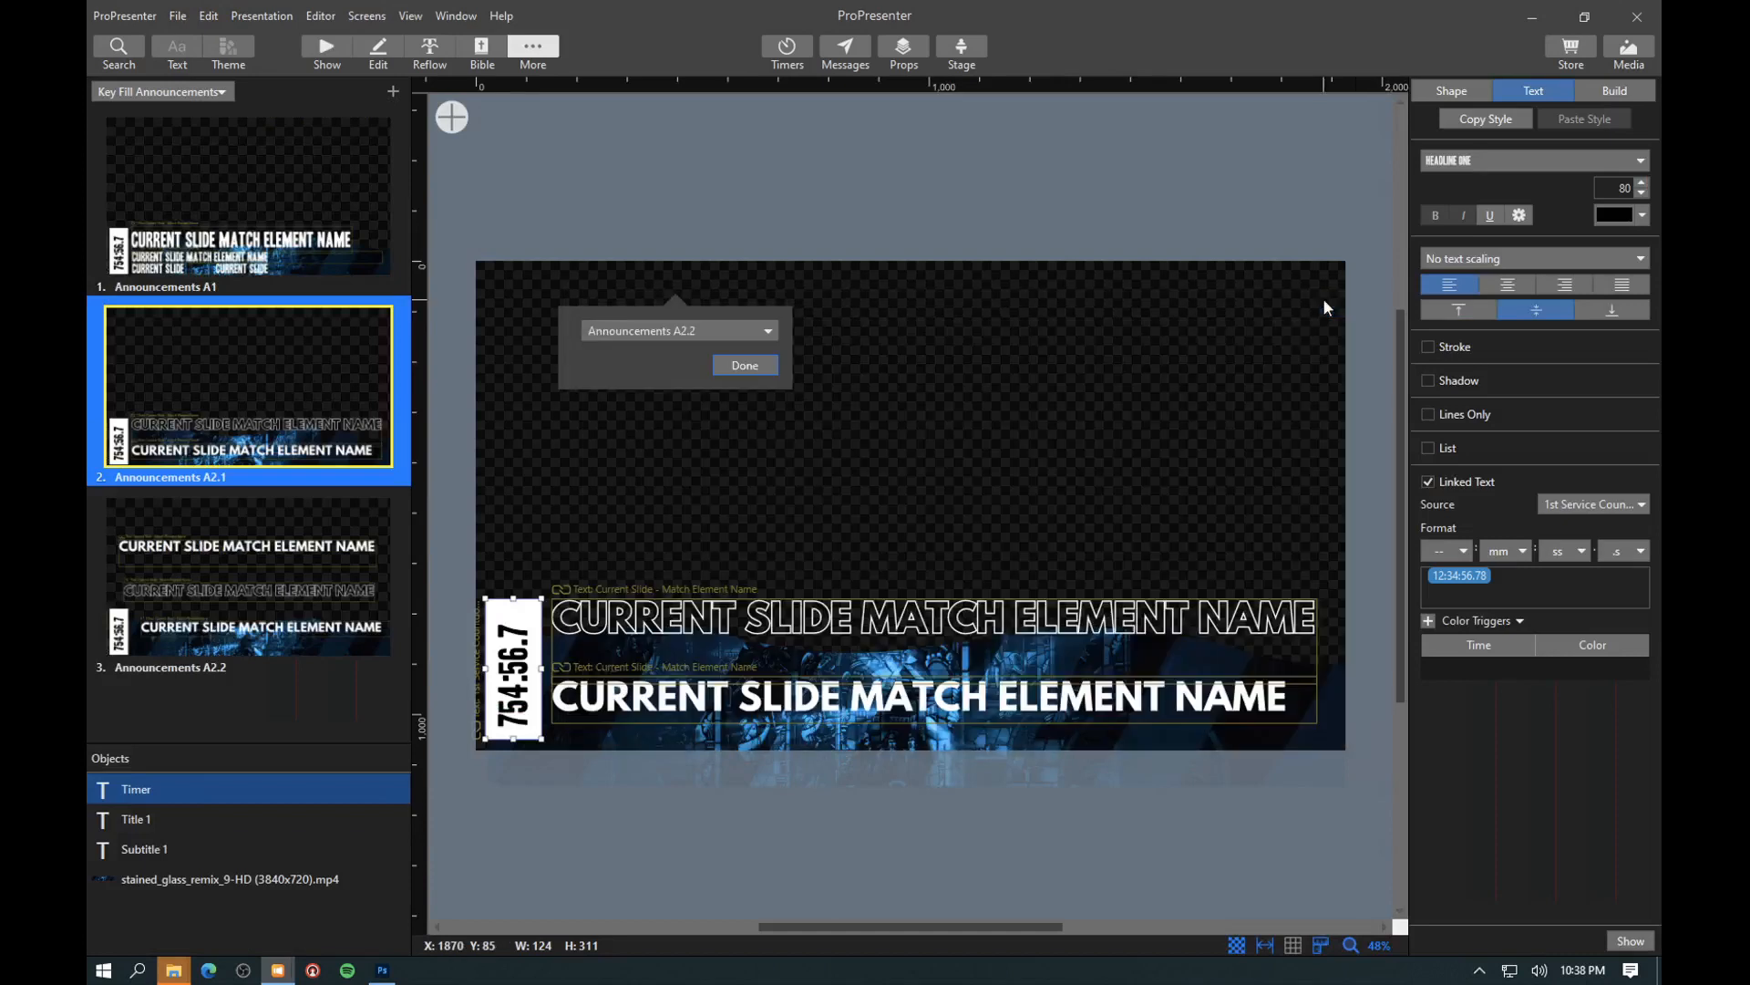
left_click(733, 369)
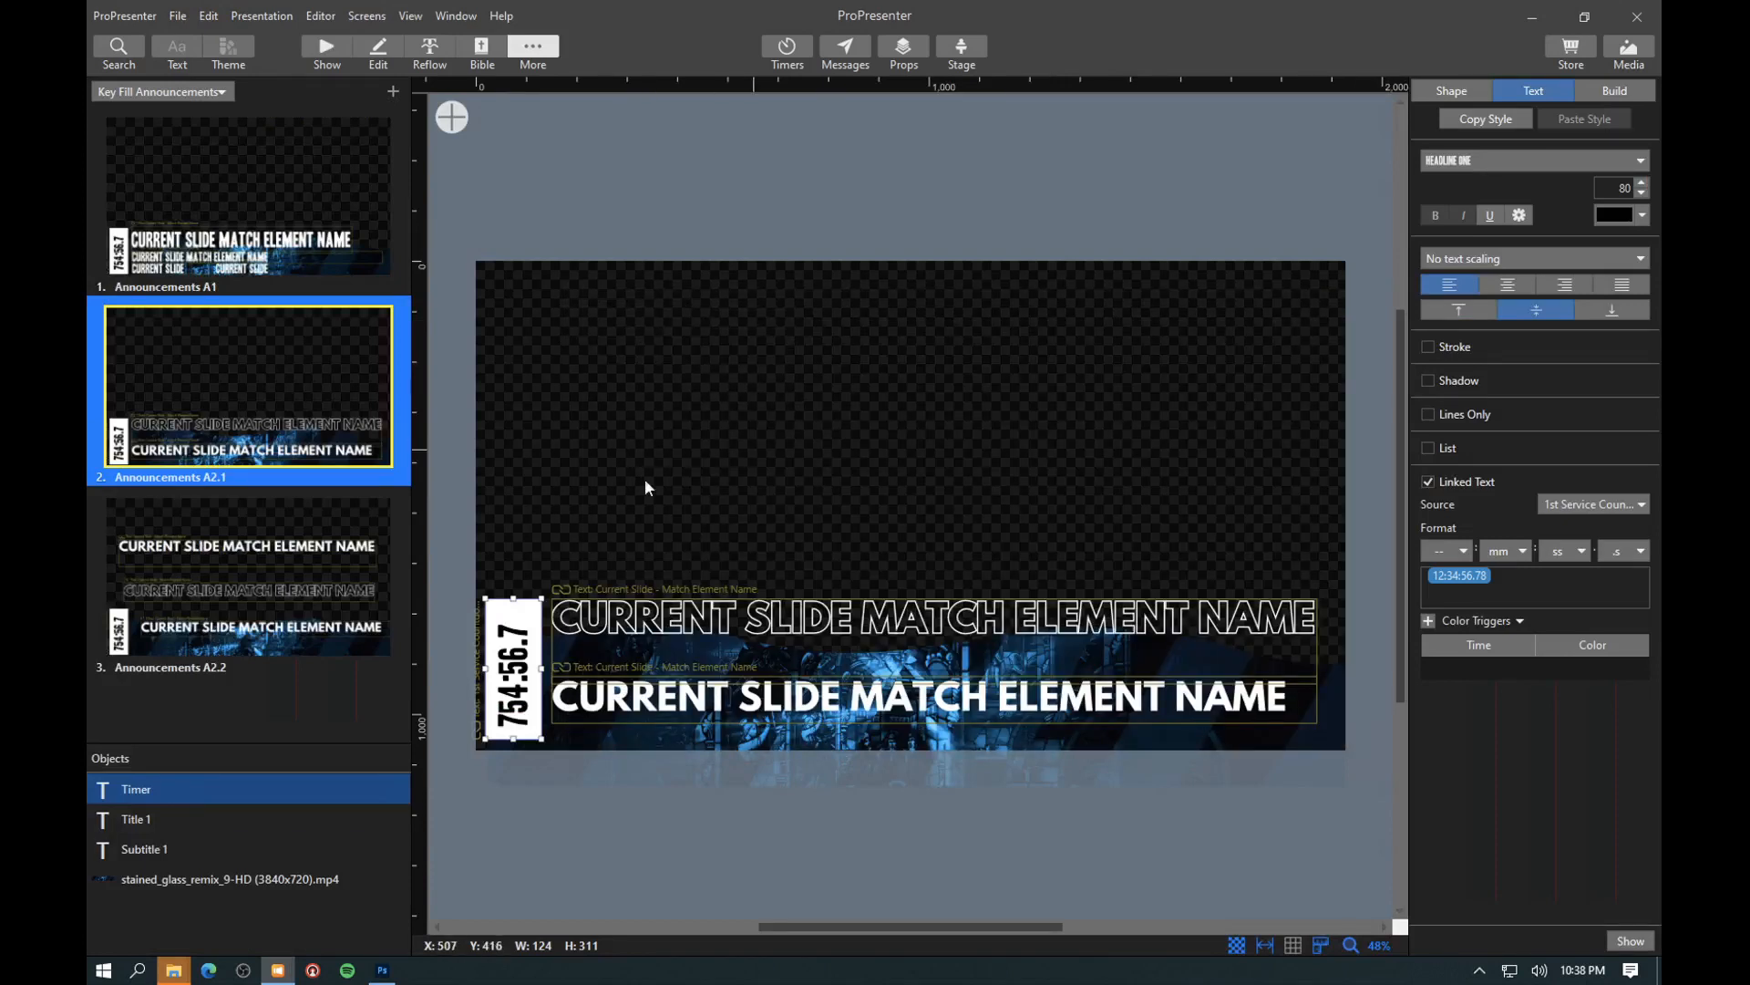
- Inspect the linked text settings of Subtitle 1, Title 1 and Subtitle 2 in the Announcements A2.2 theme slide, and return to the presentation
left_click(255, 620)
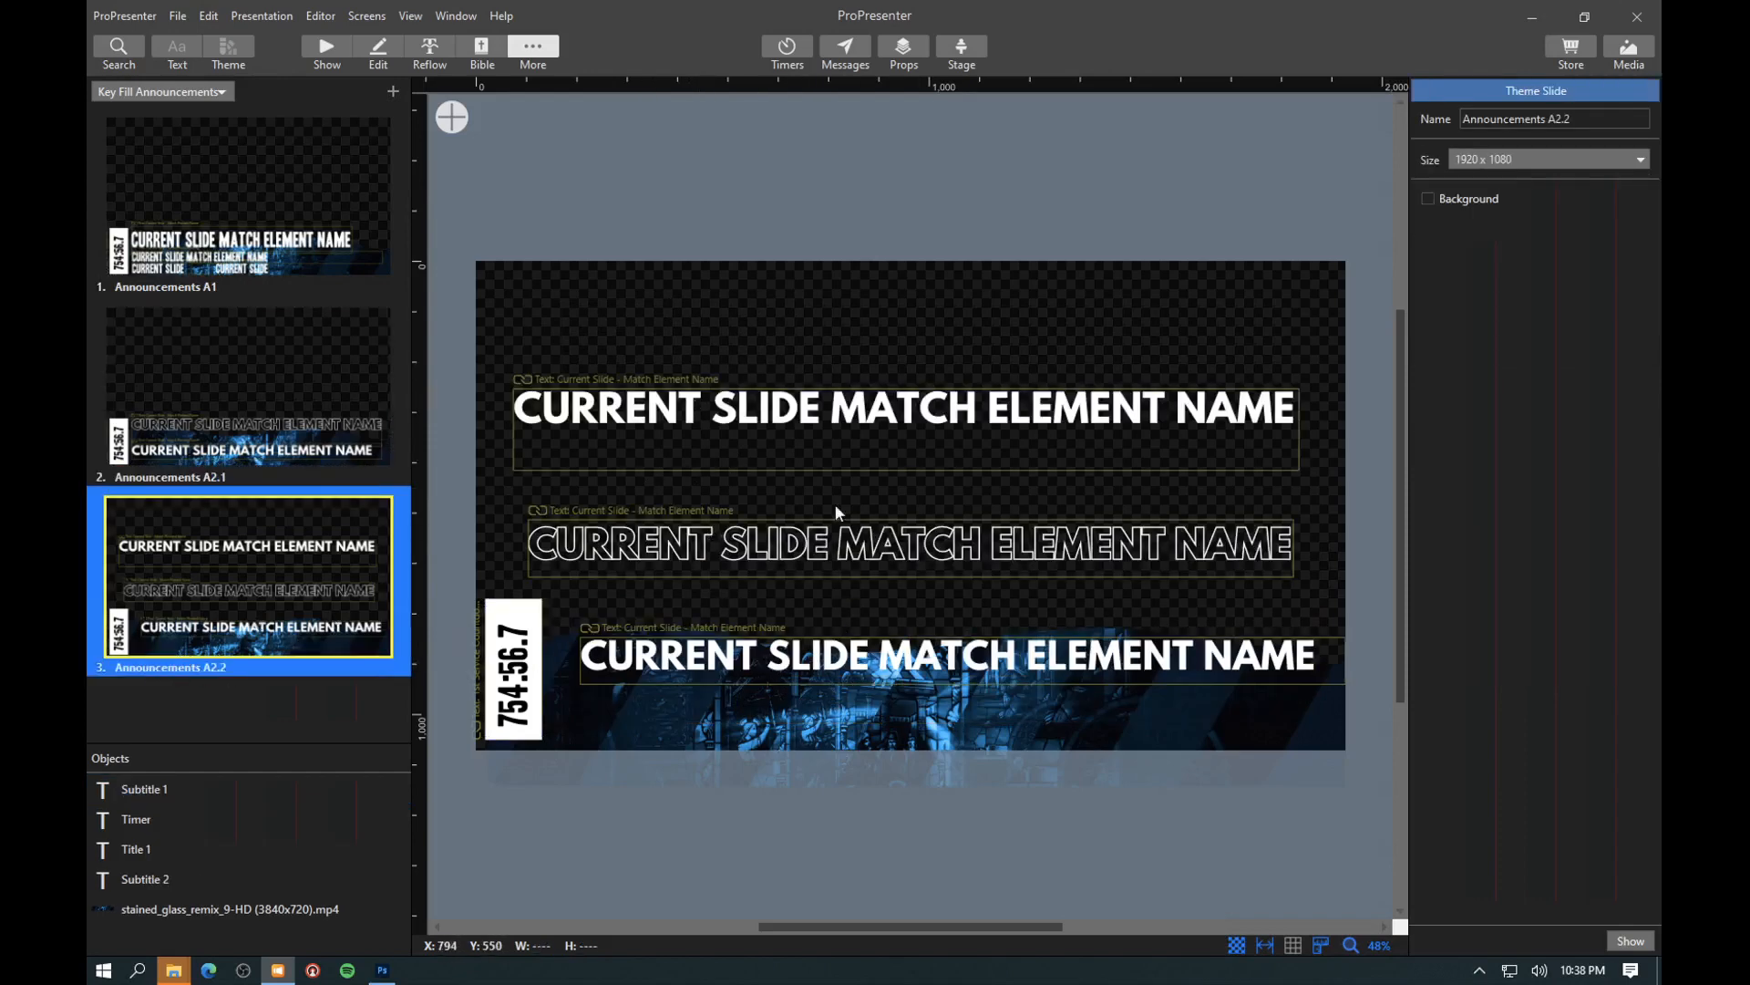
left_click(574, 415)
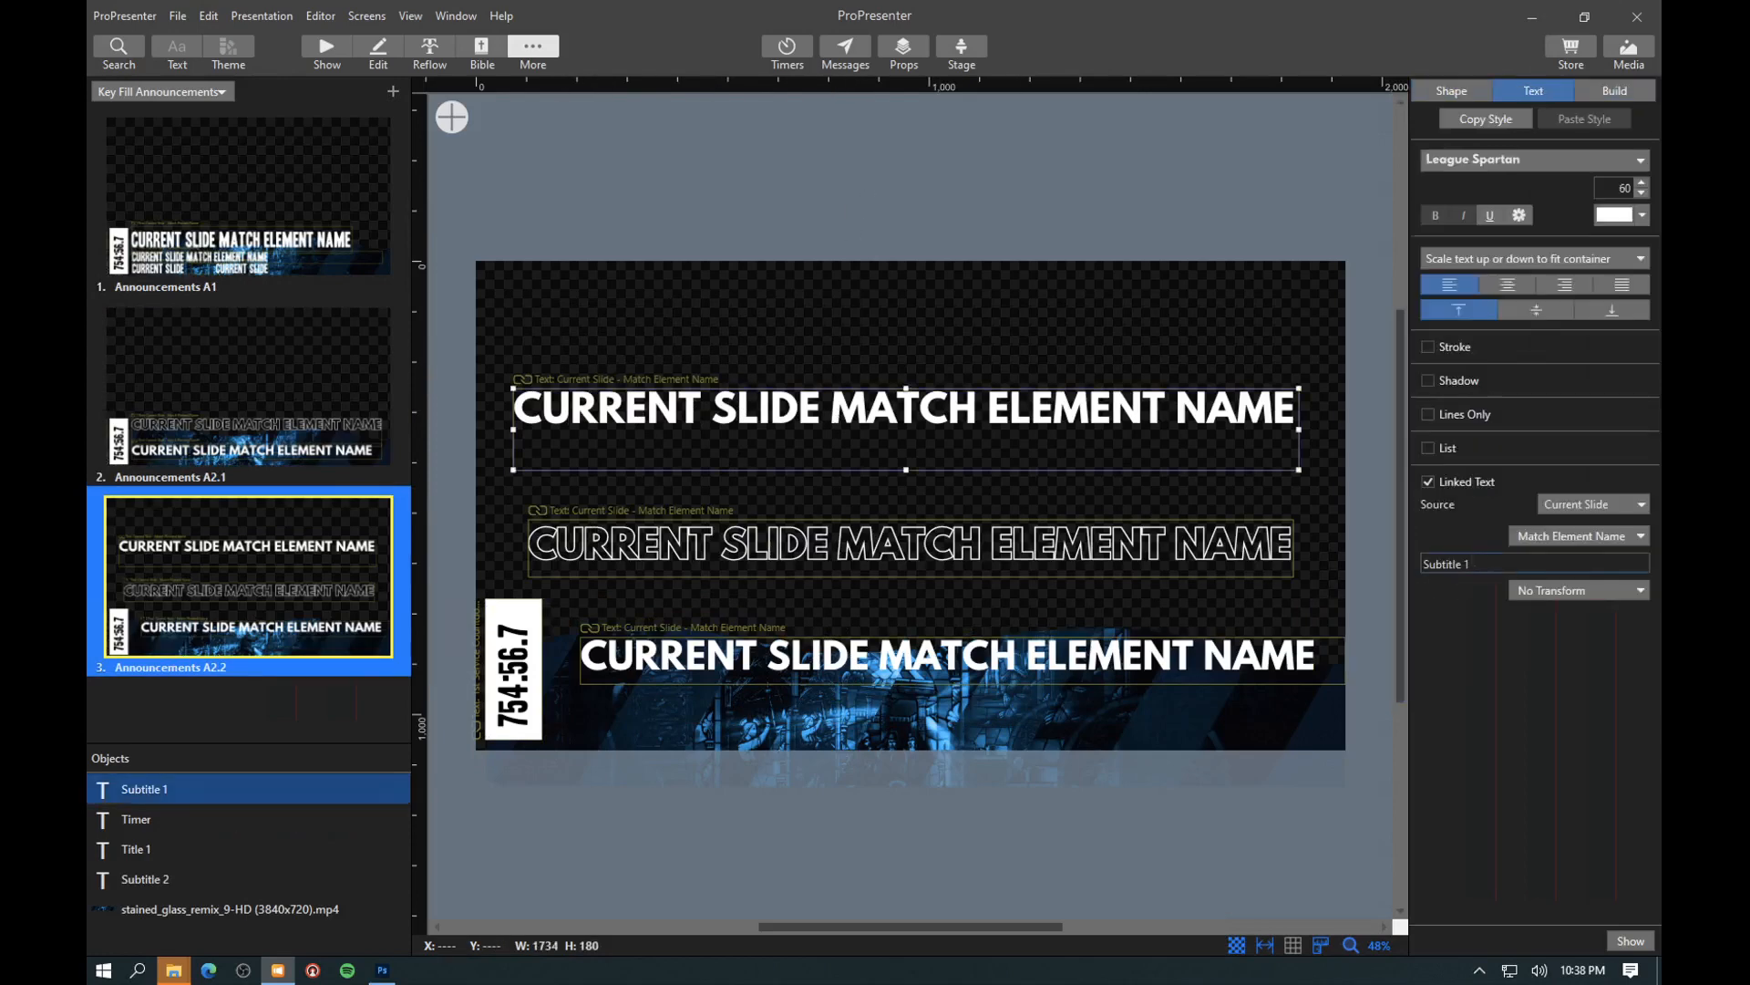
left_click(760, 541)
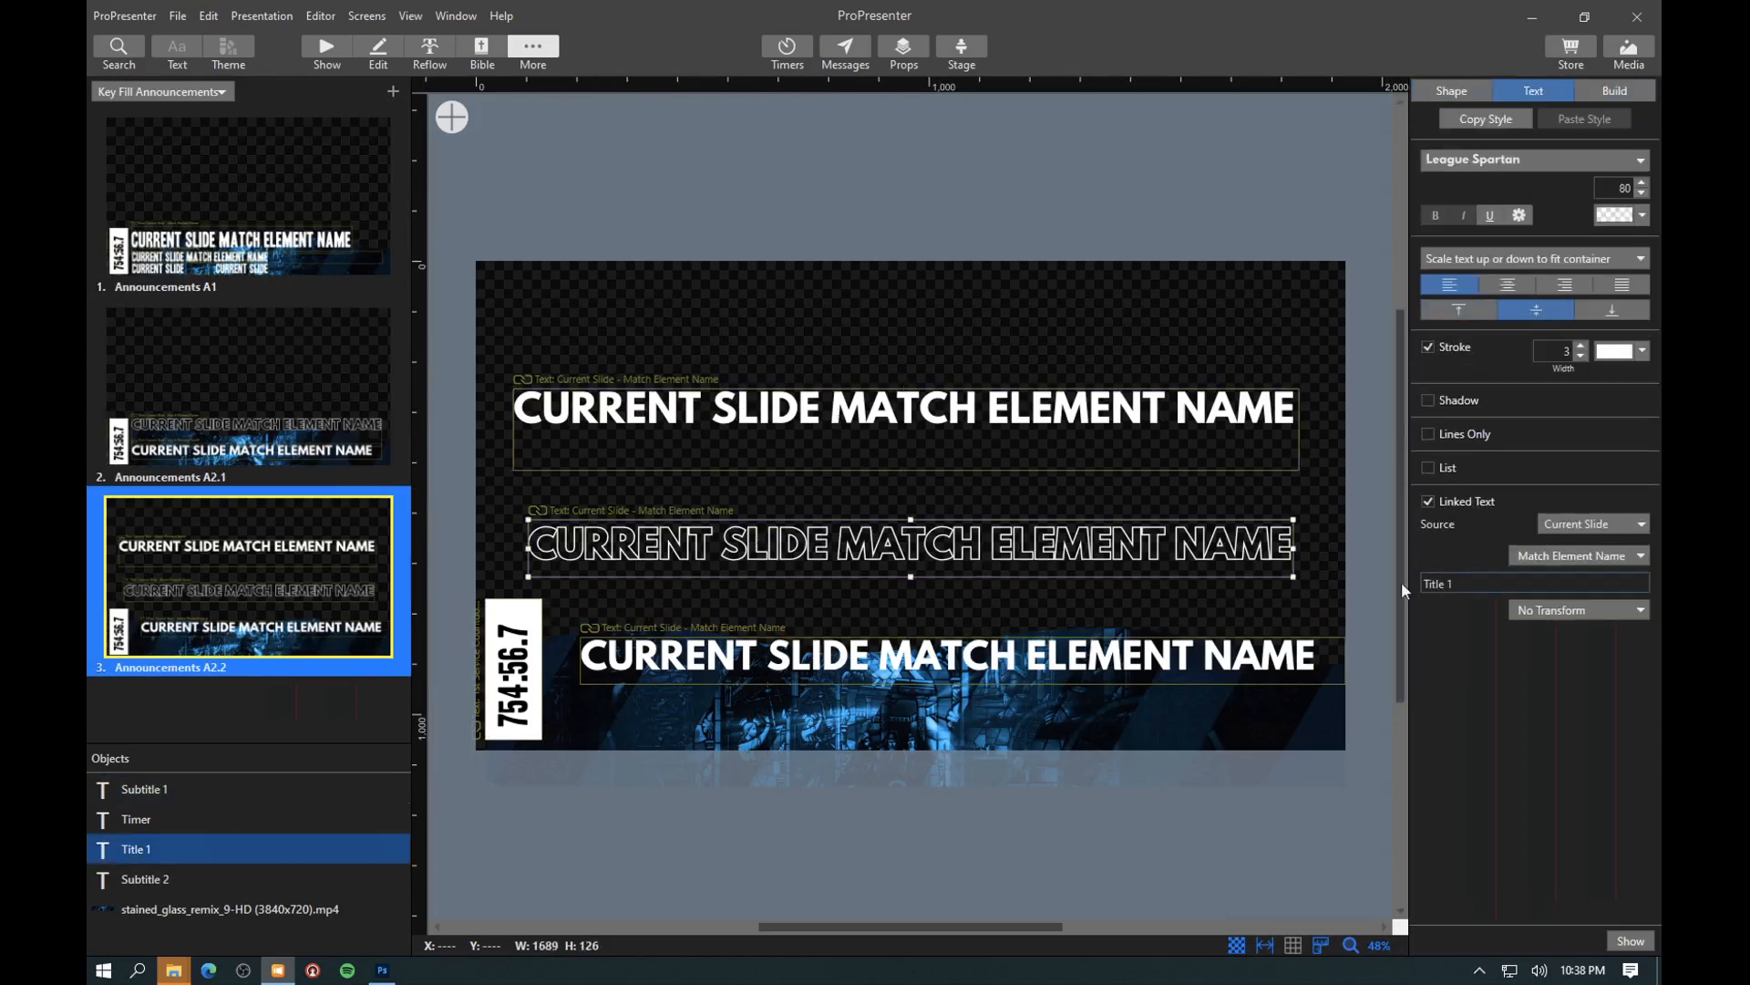
left_click(1210, 649)
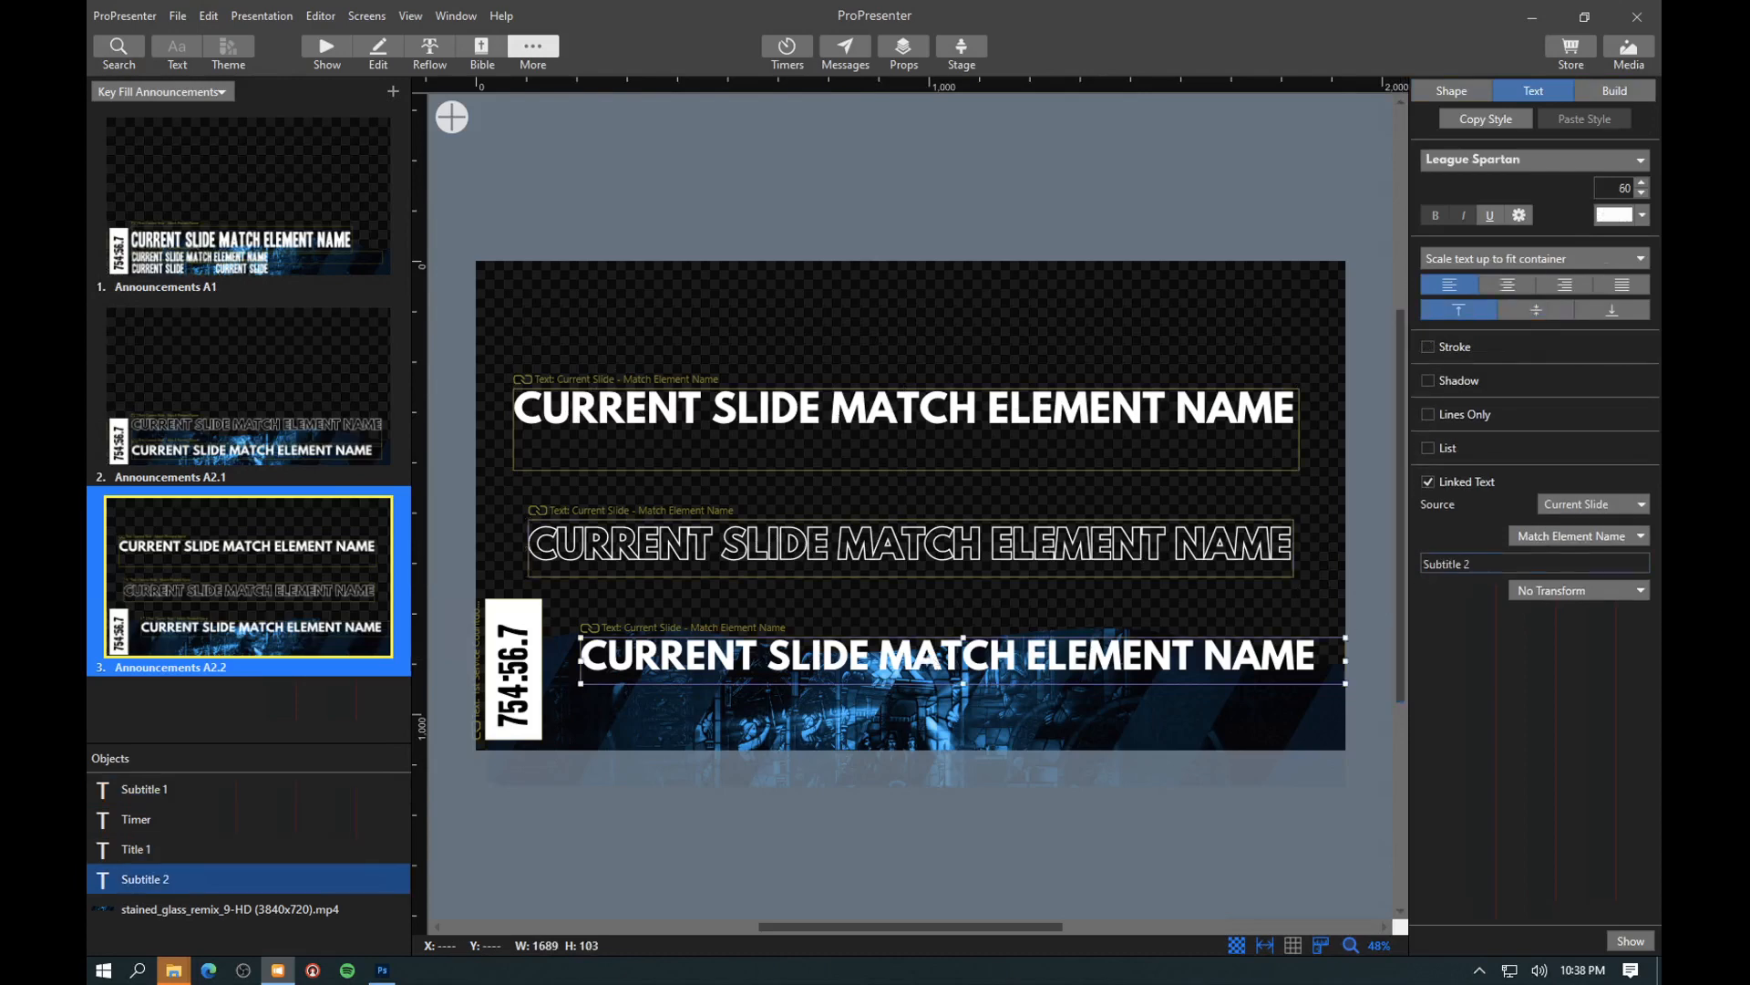
left_click(965, 234)
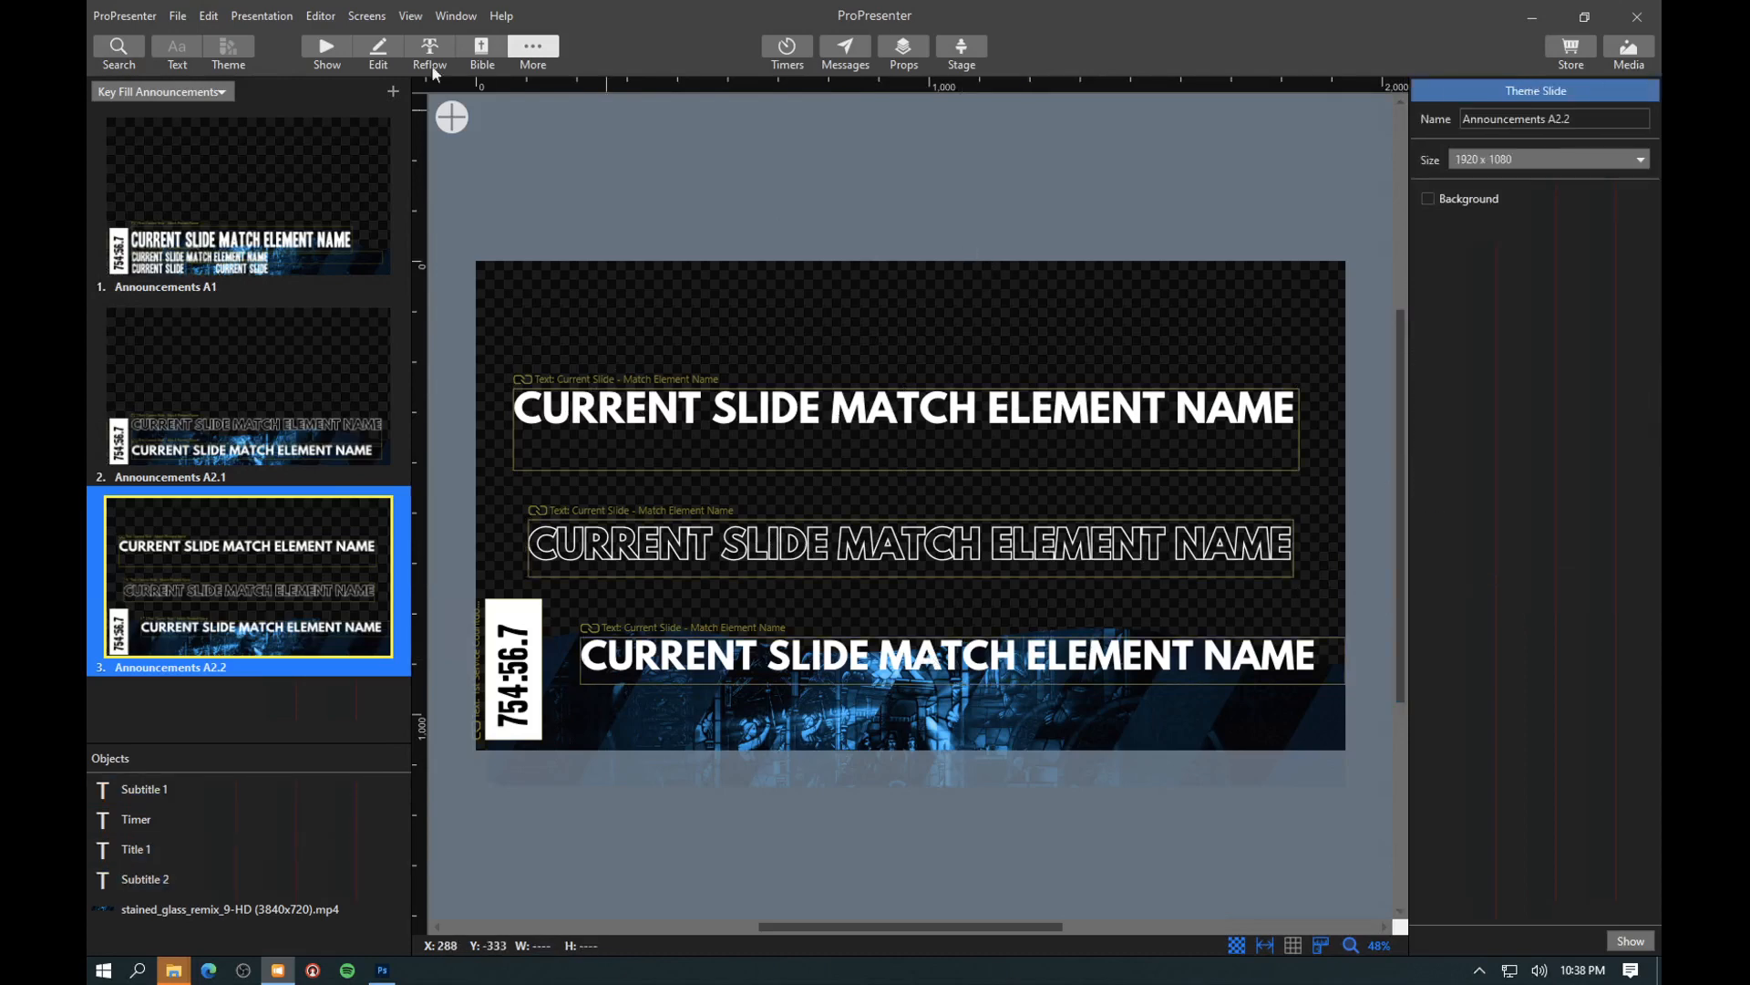
left_click(319, 53)
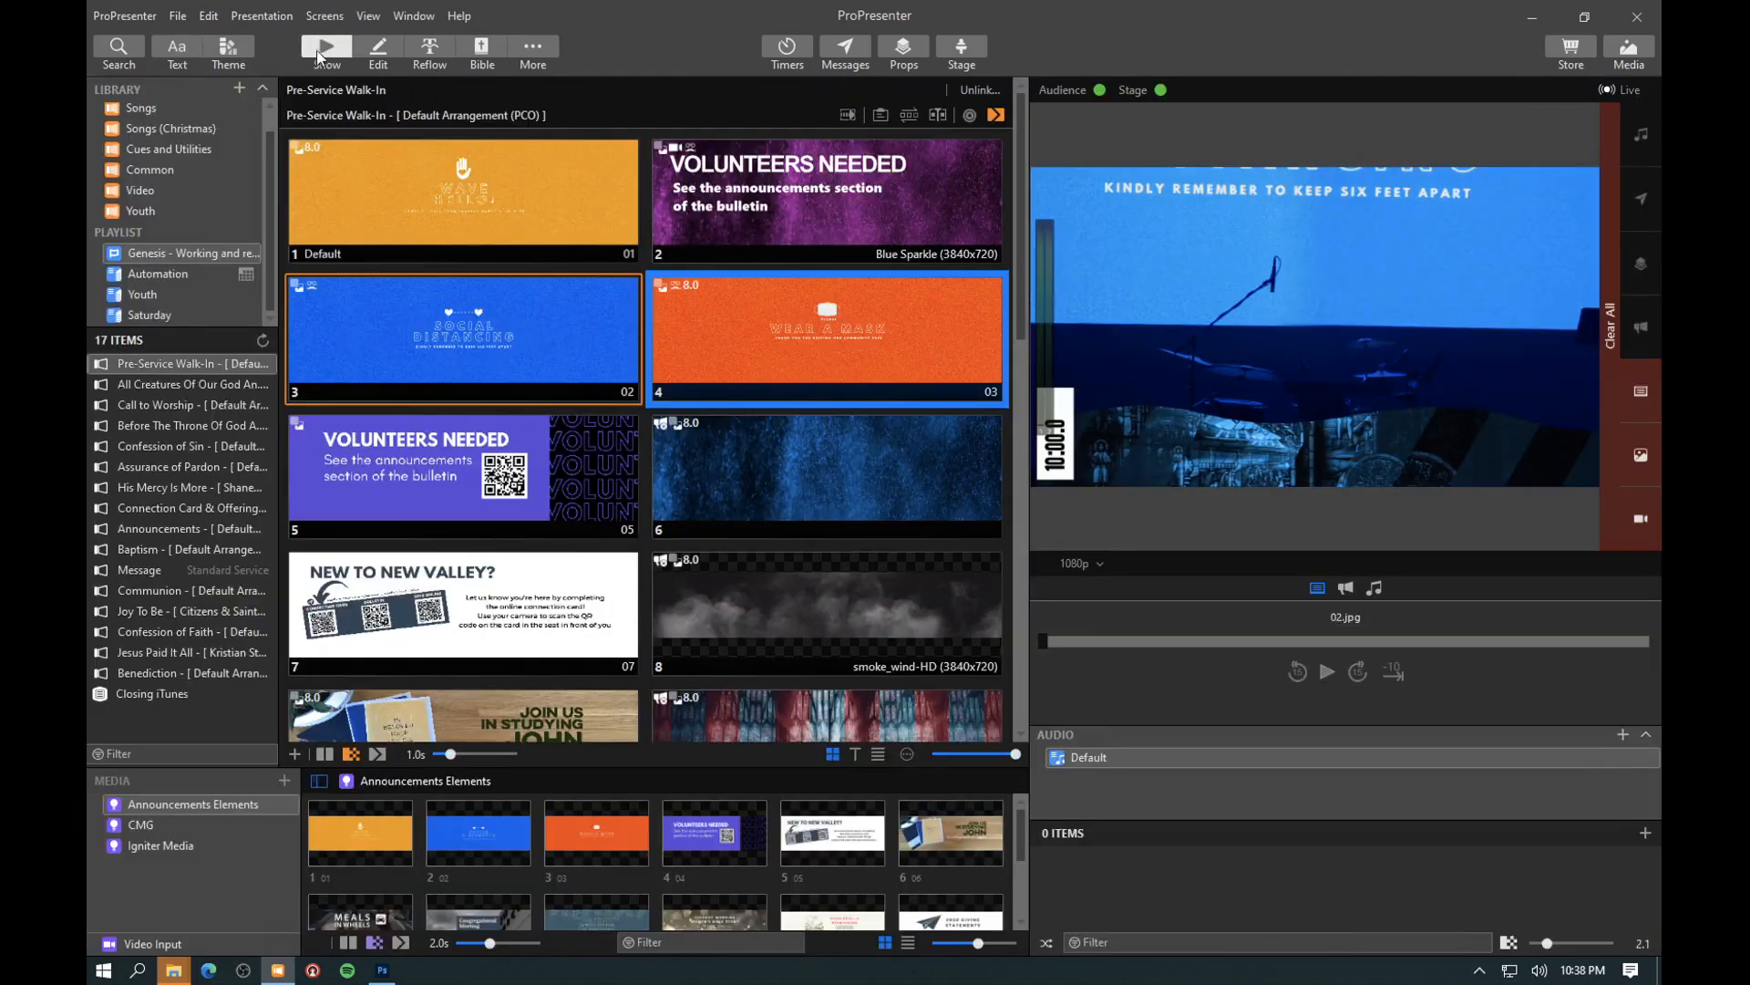
- Lock the Subtitle 1, Title 1 and Subtitle 2 objects on the Announcements theme's A2.2 slide, and return to the presentation
left_click(226, 47)
mouse_move(200, 71)
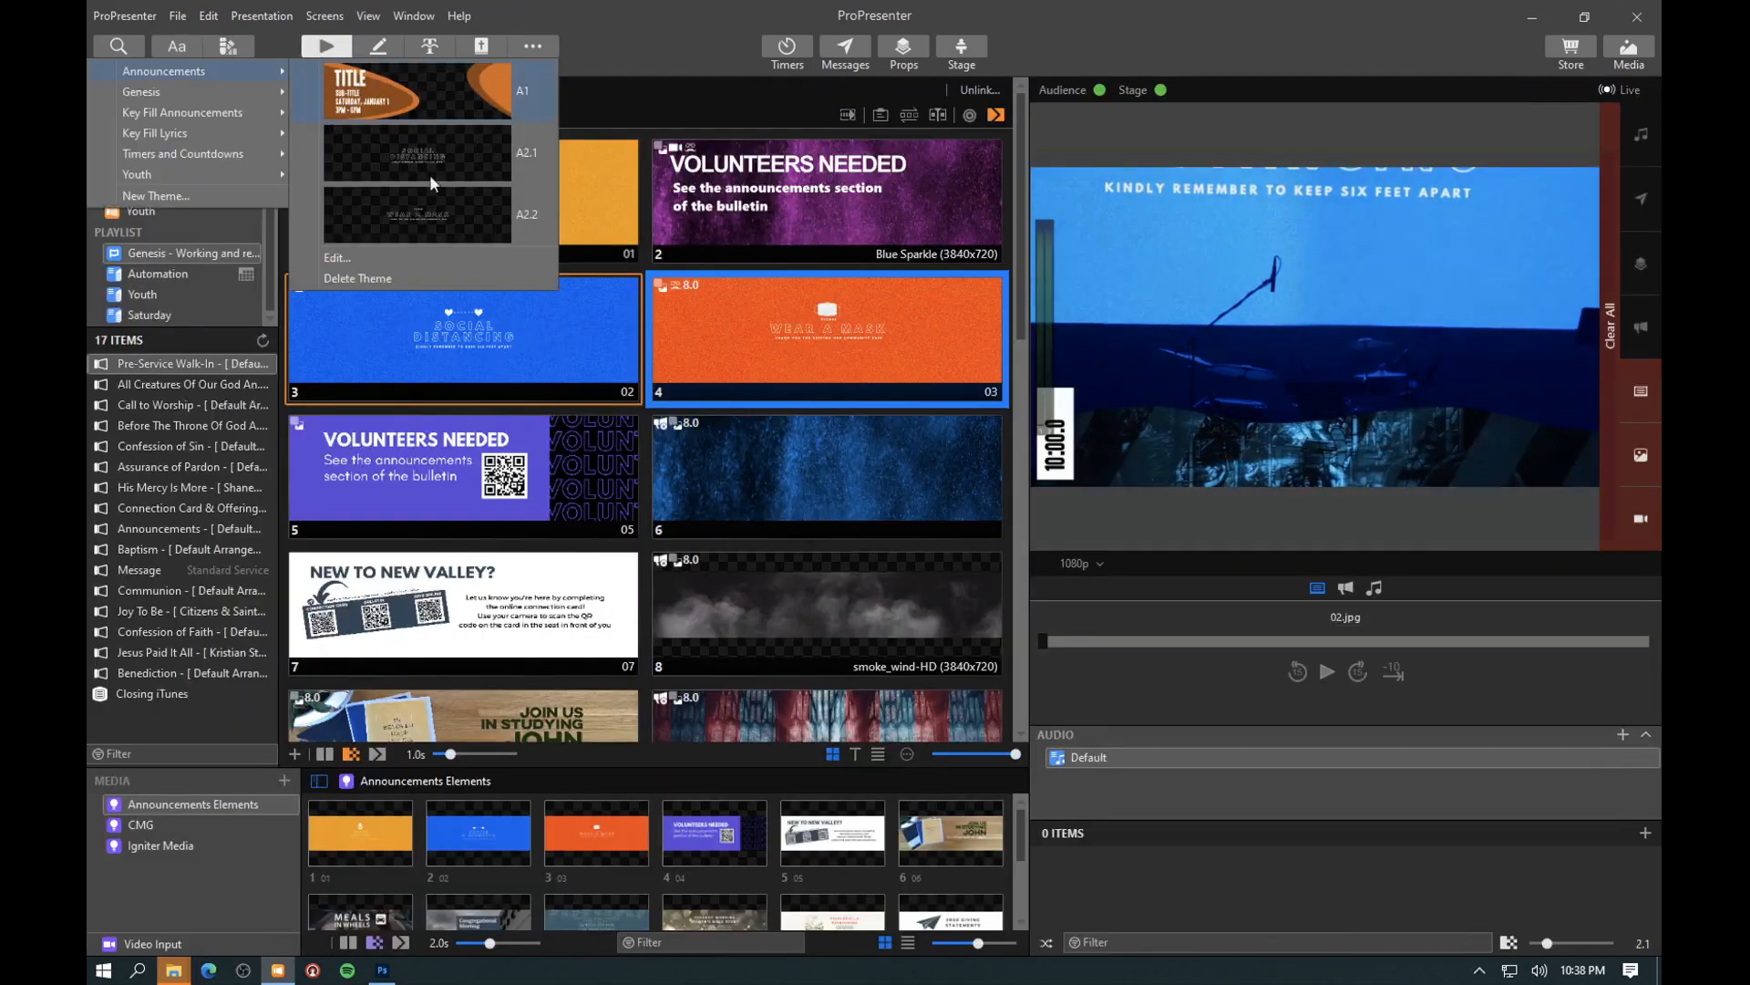
left_click(344, 259)
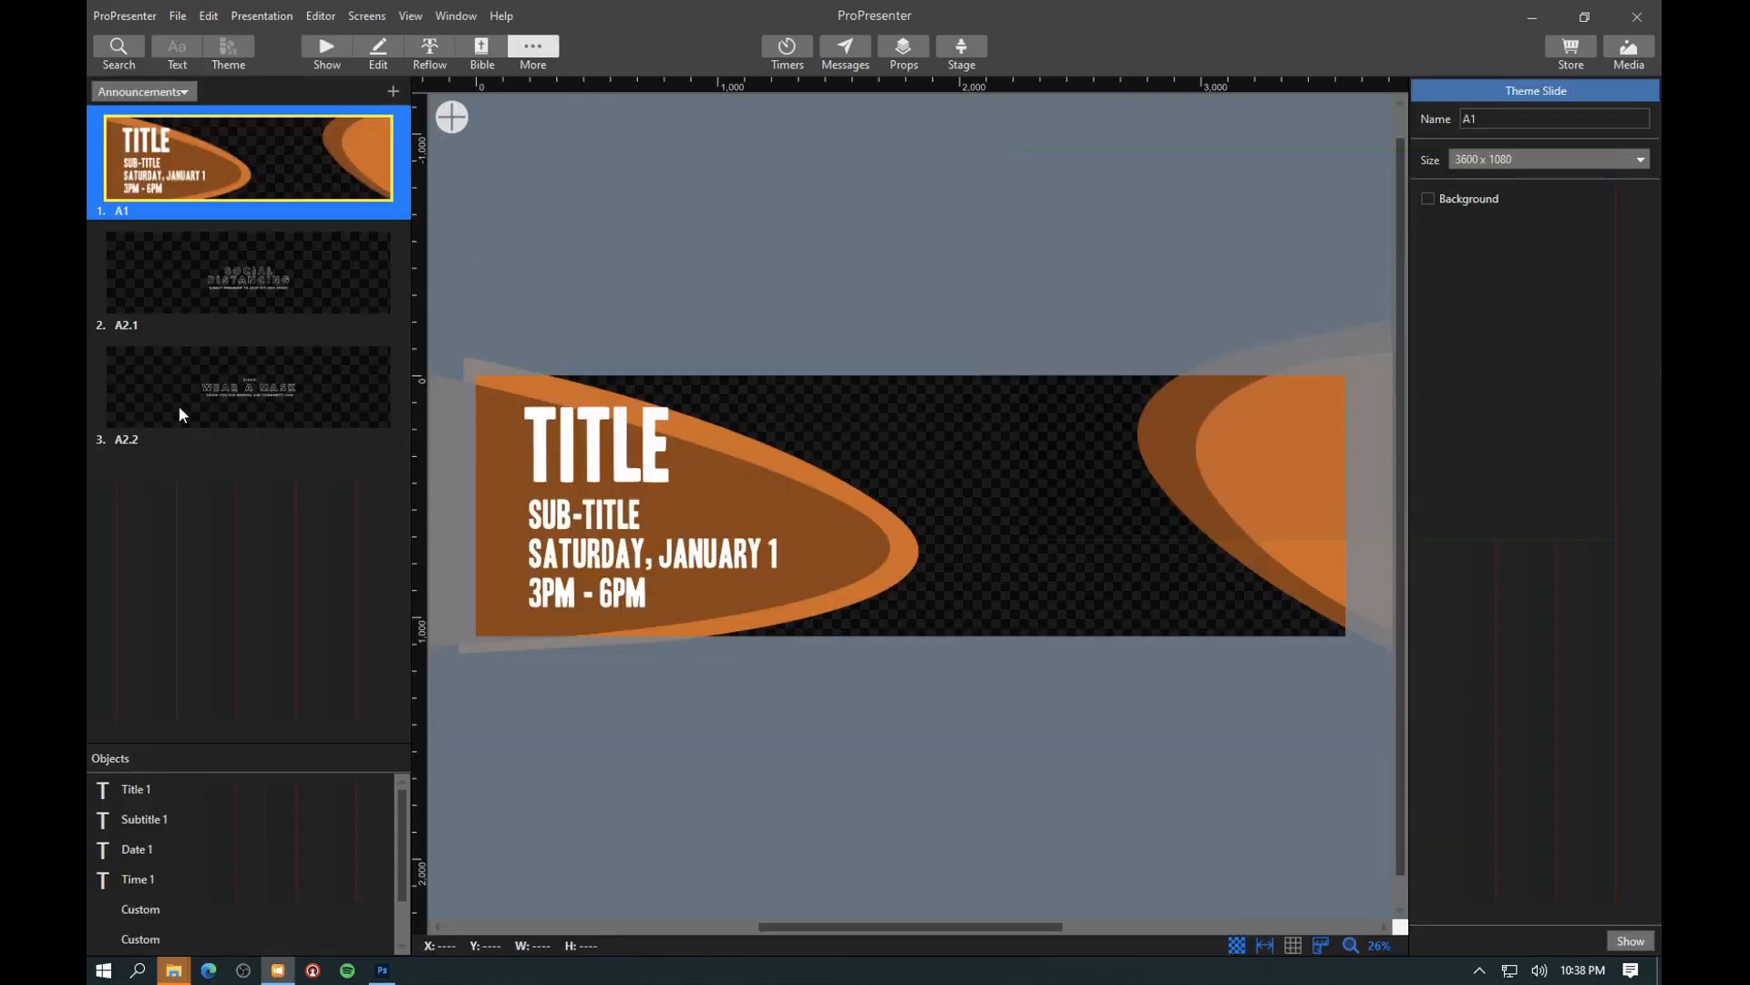
left_click(178, 405)
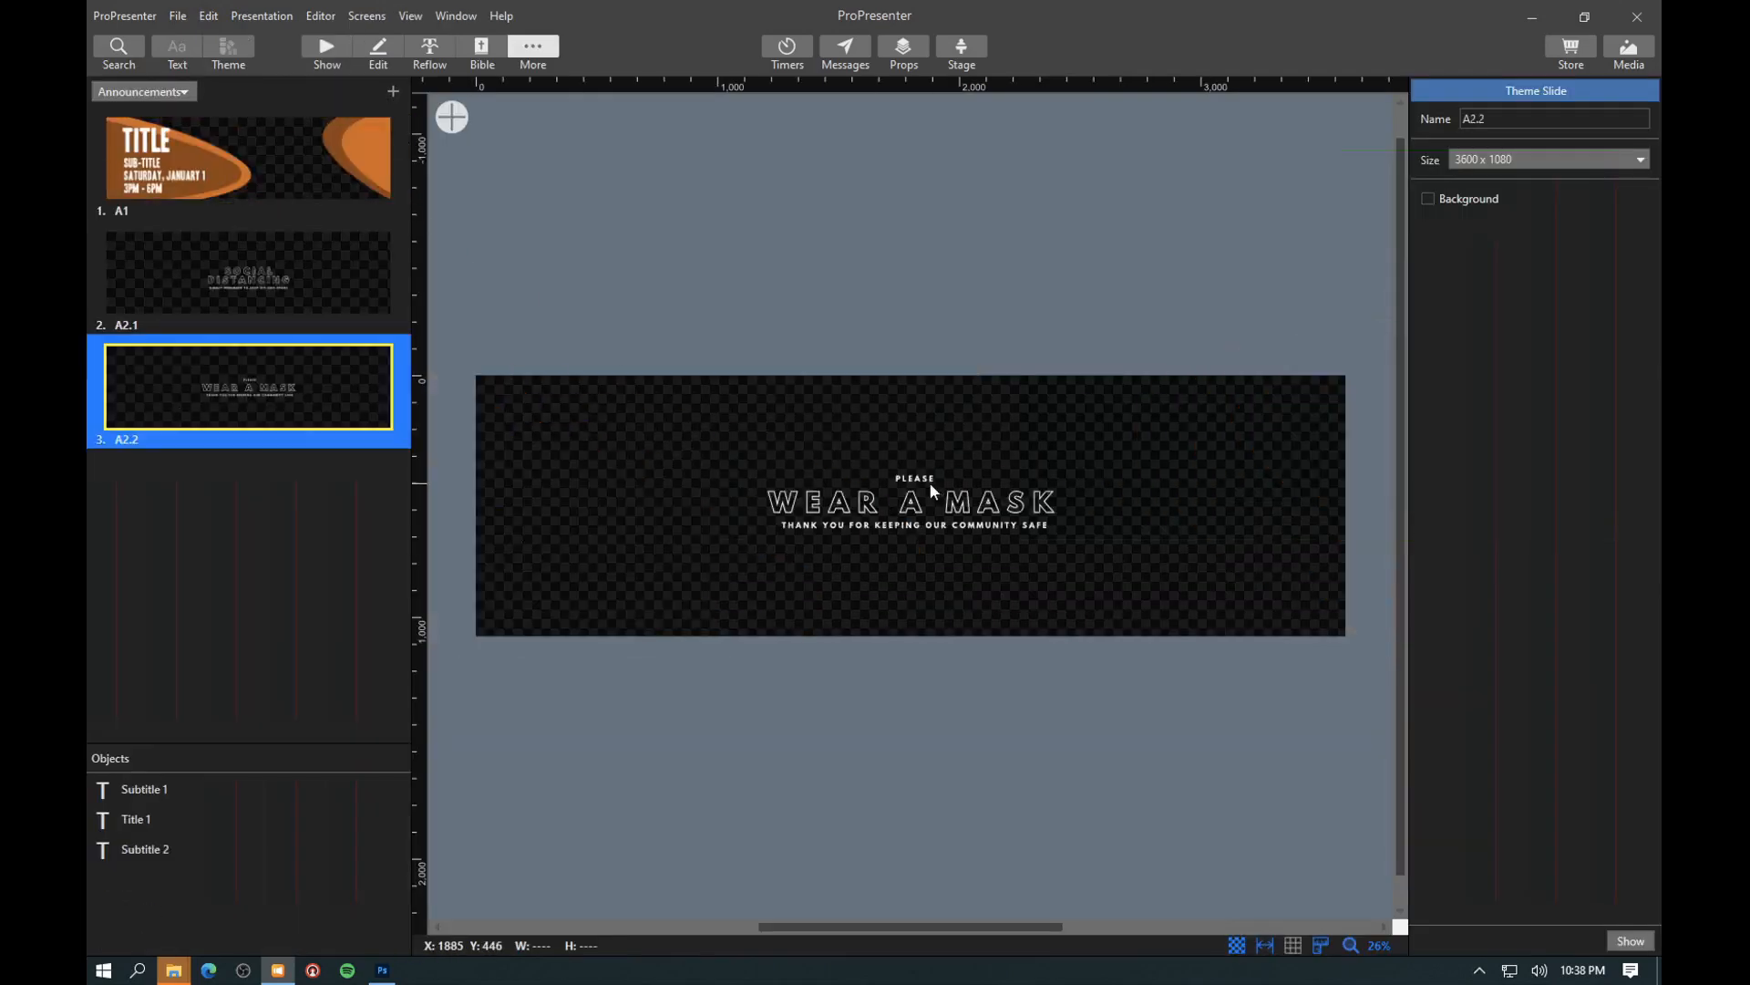
left_click(930, 485)
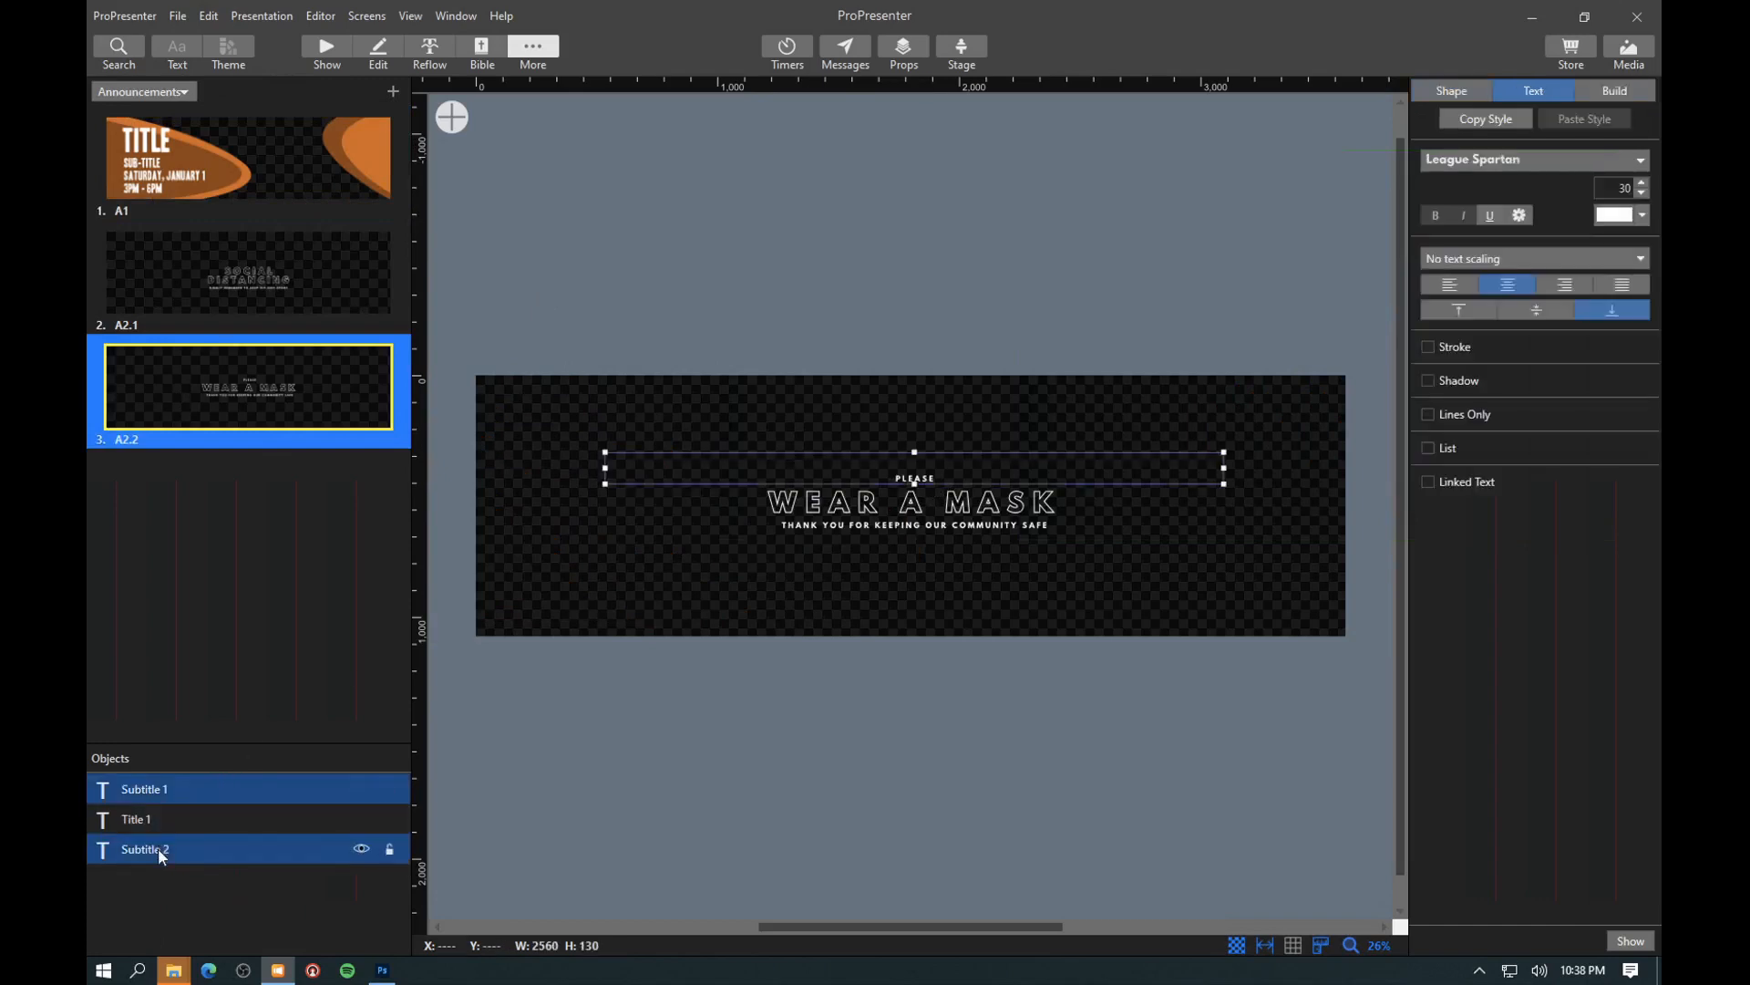
left_click(389, 789)
left_click(389, 819)
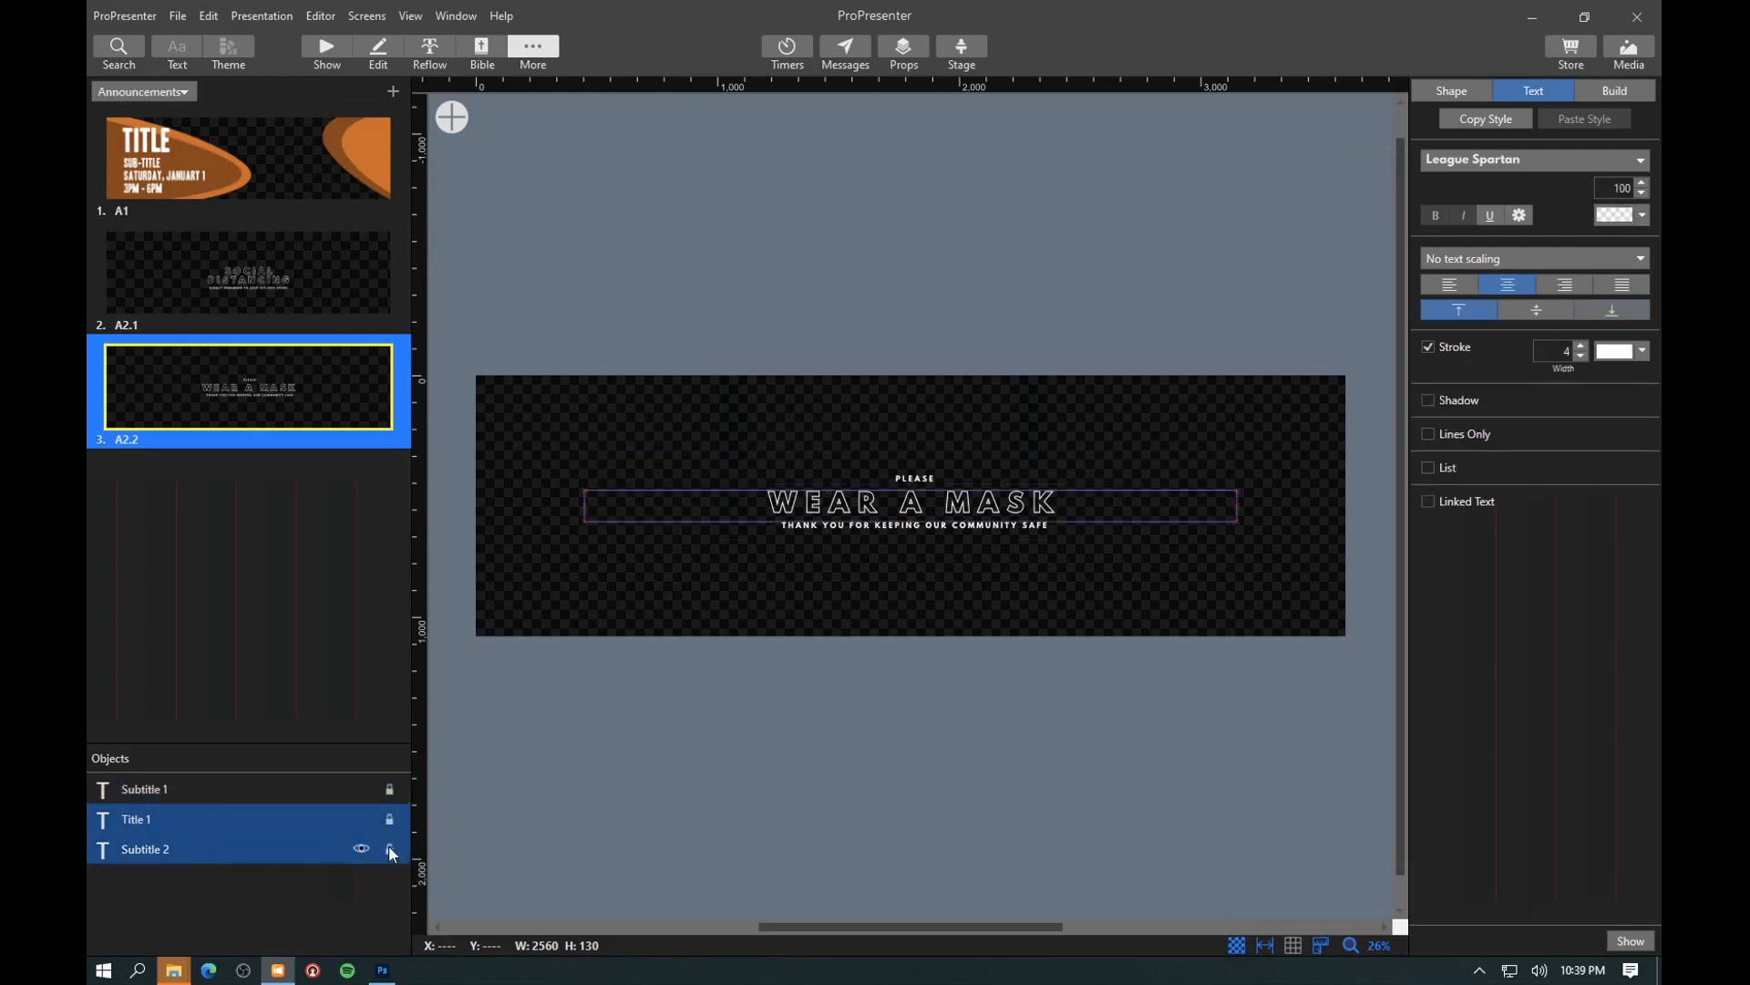
left_click(390, 852)
left_click(636, 283)
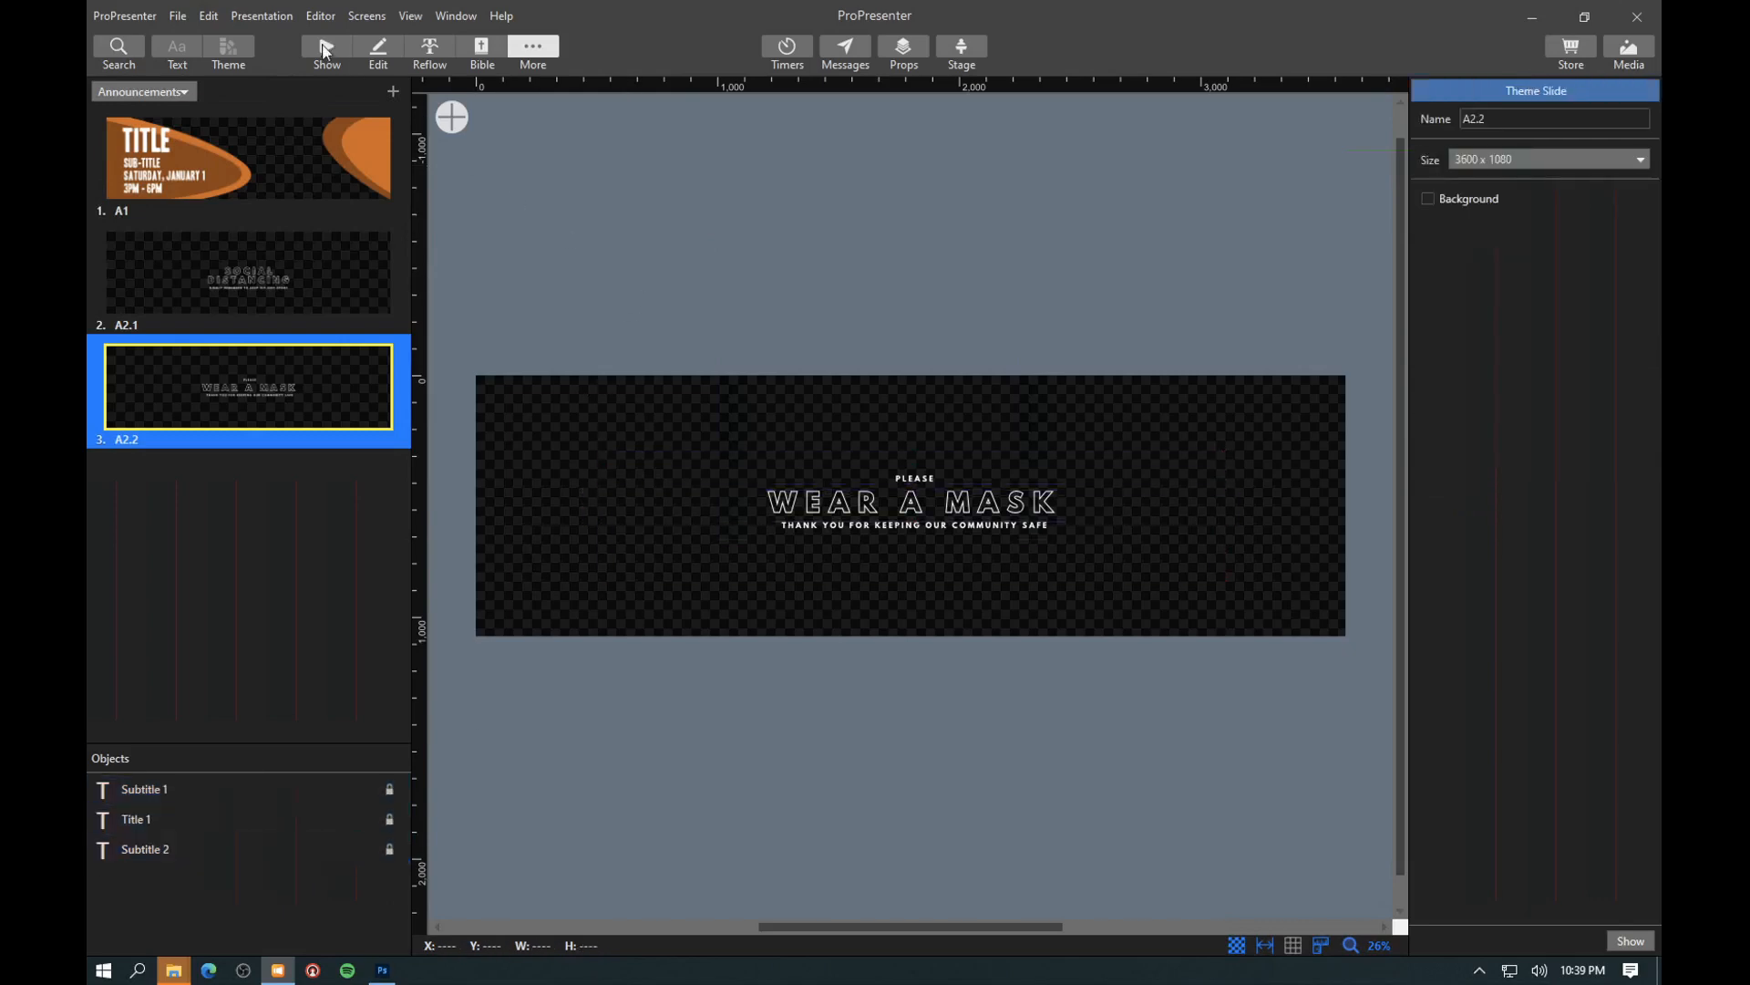
left_click(325, 50)
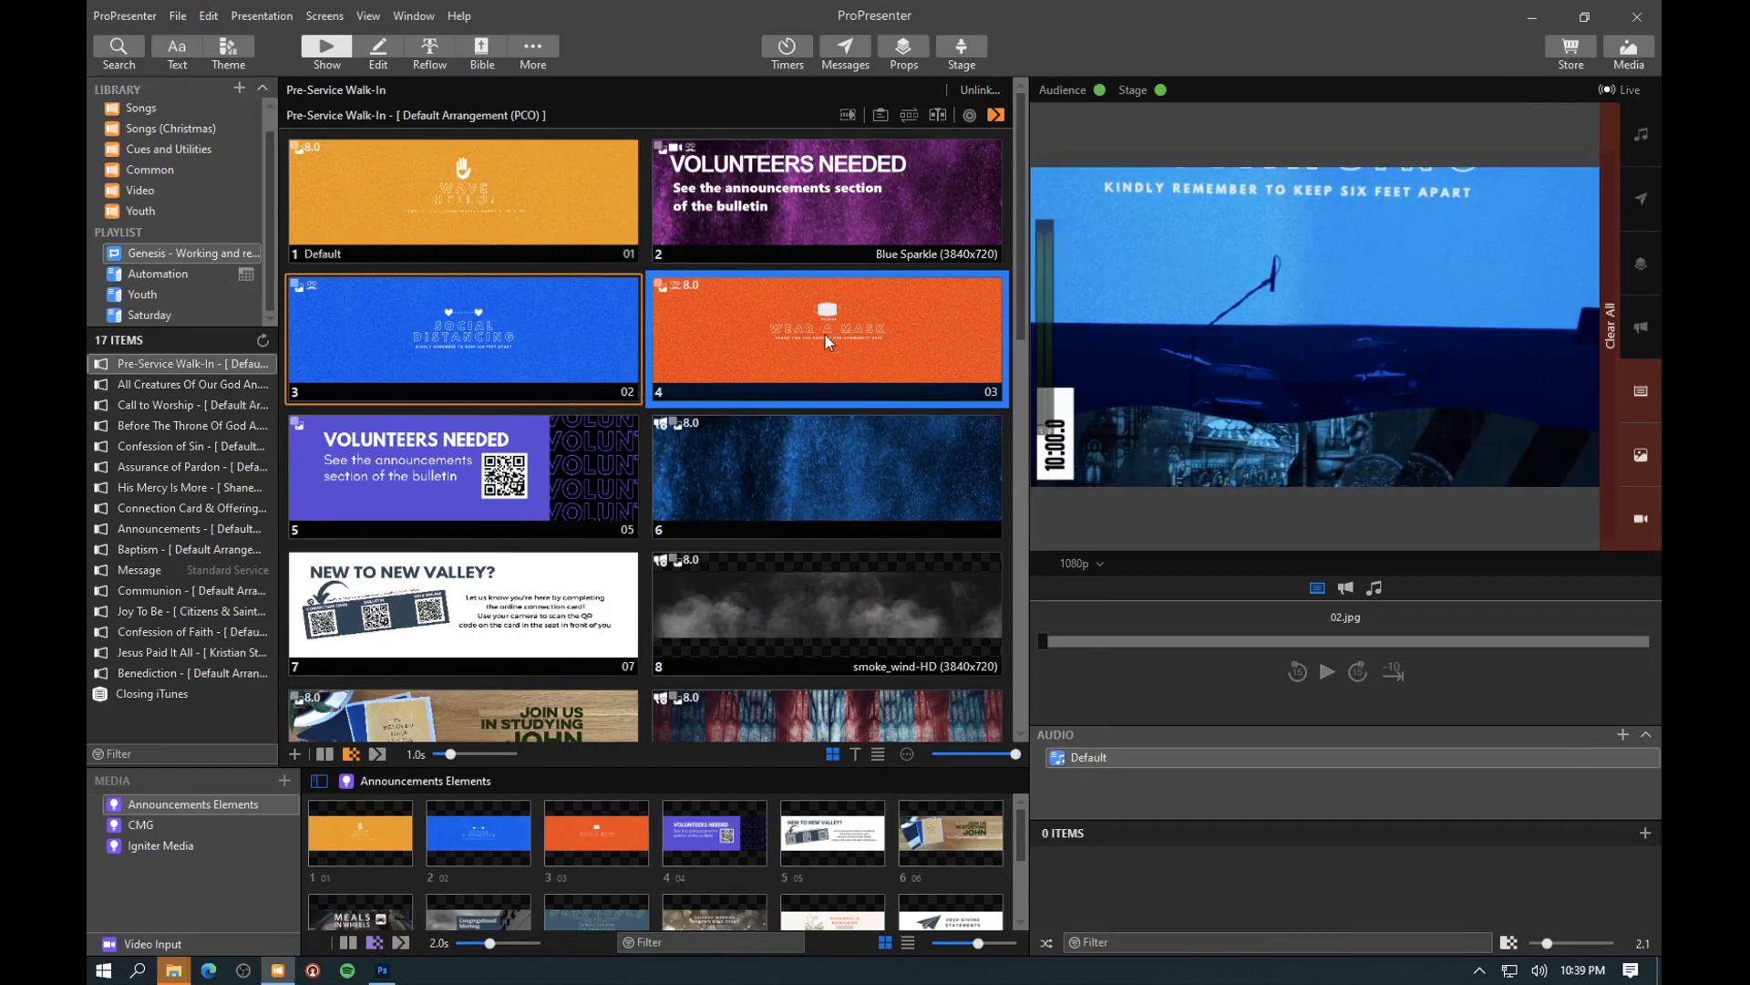
- Compare the live Social Distancing output on the Main and 1080p screens, ending with the Main preview
left_click(1085, 560)
left_click(1076, 600)
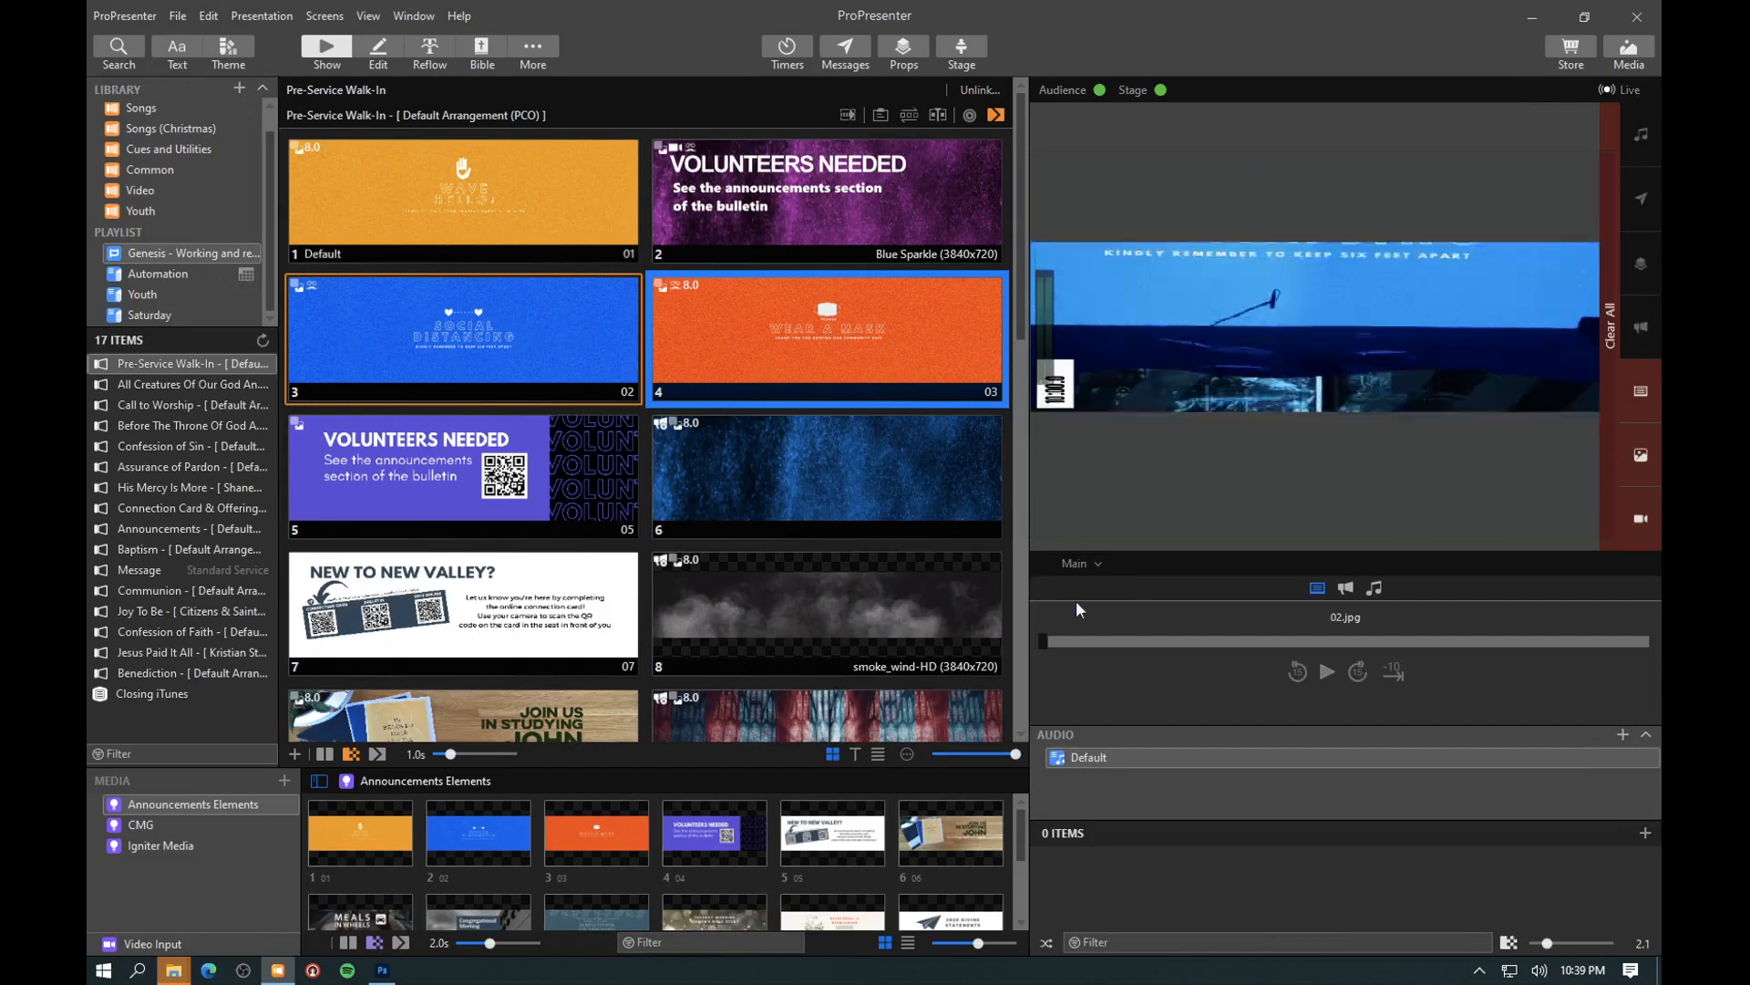
left_click(1076, 563)
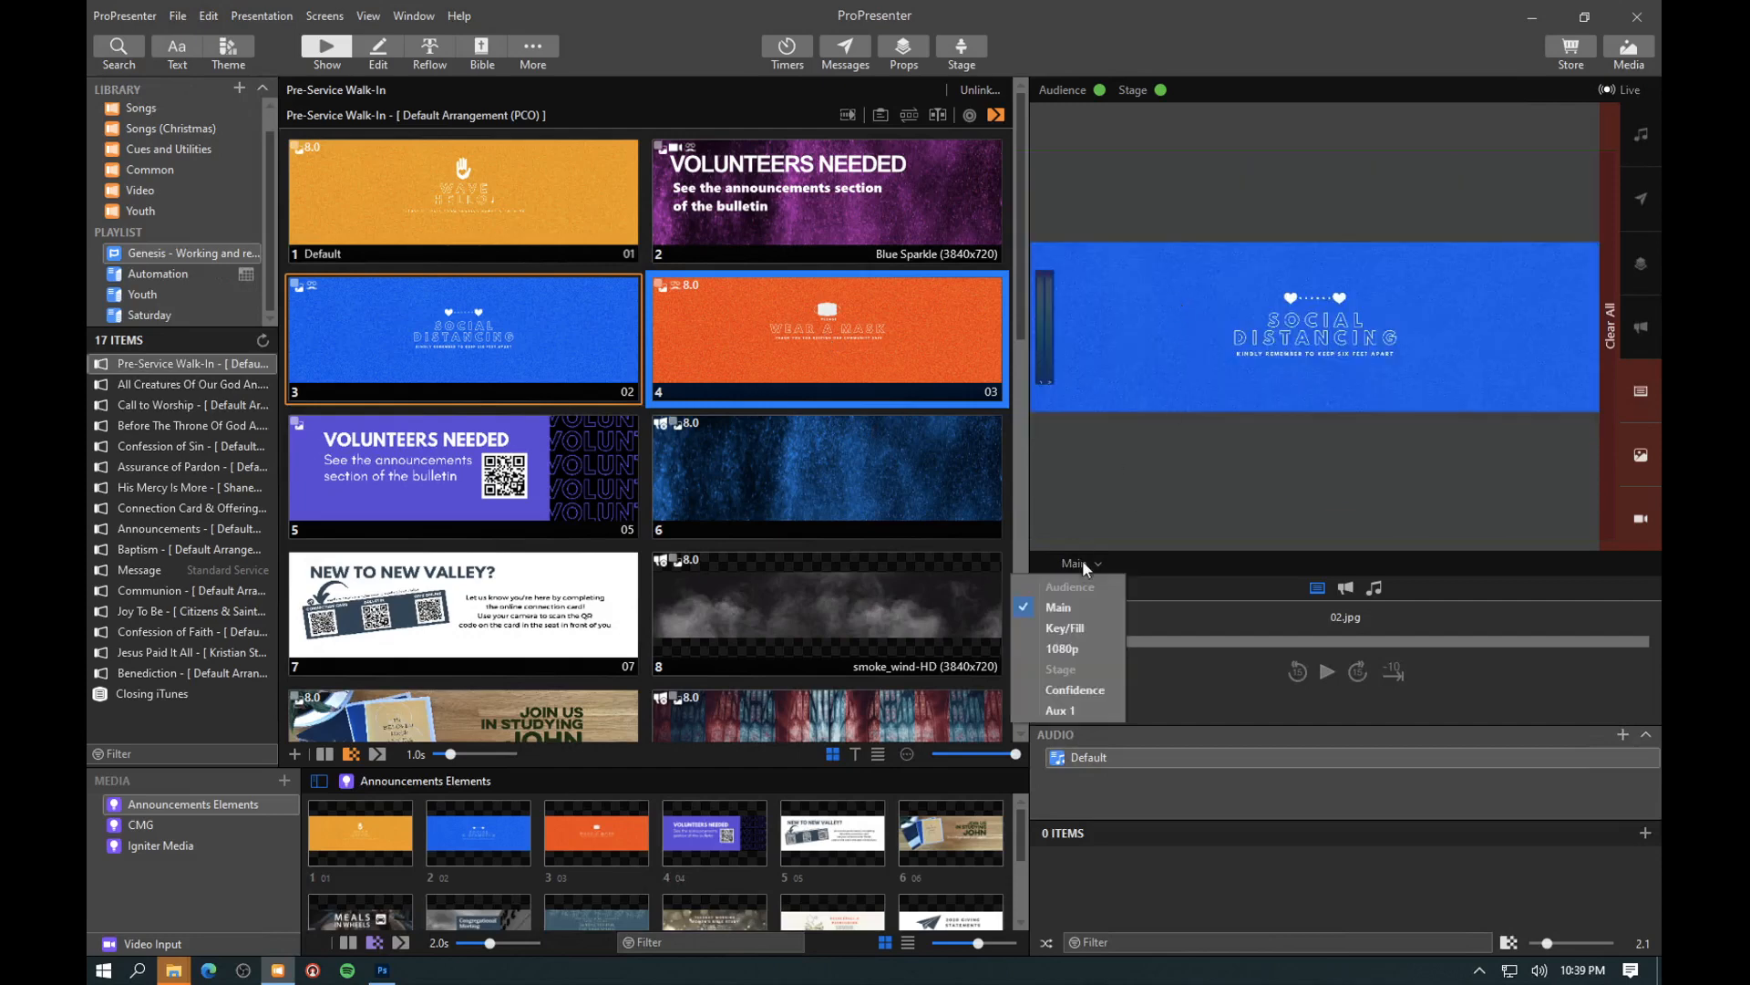
left_click(1065, 645)
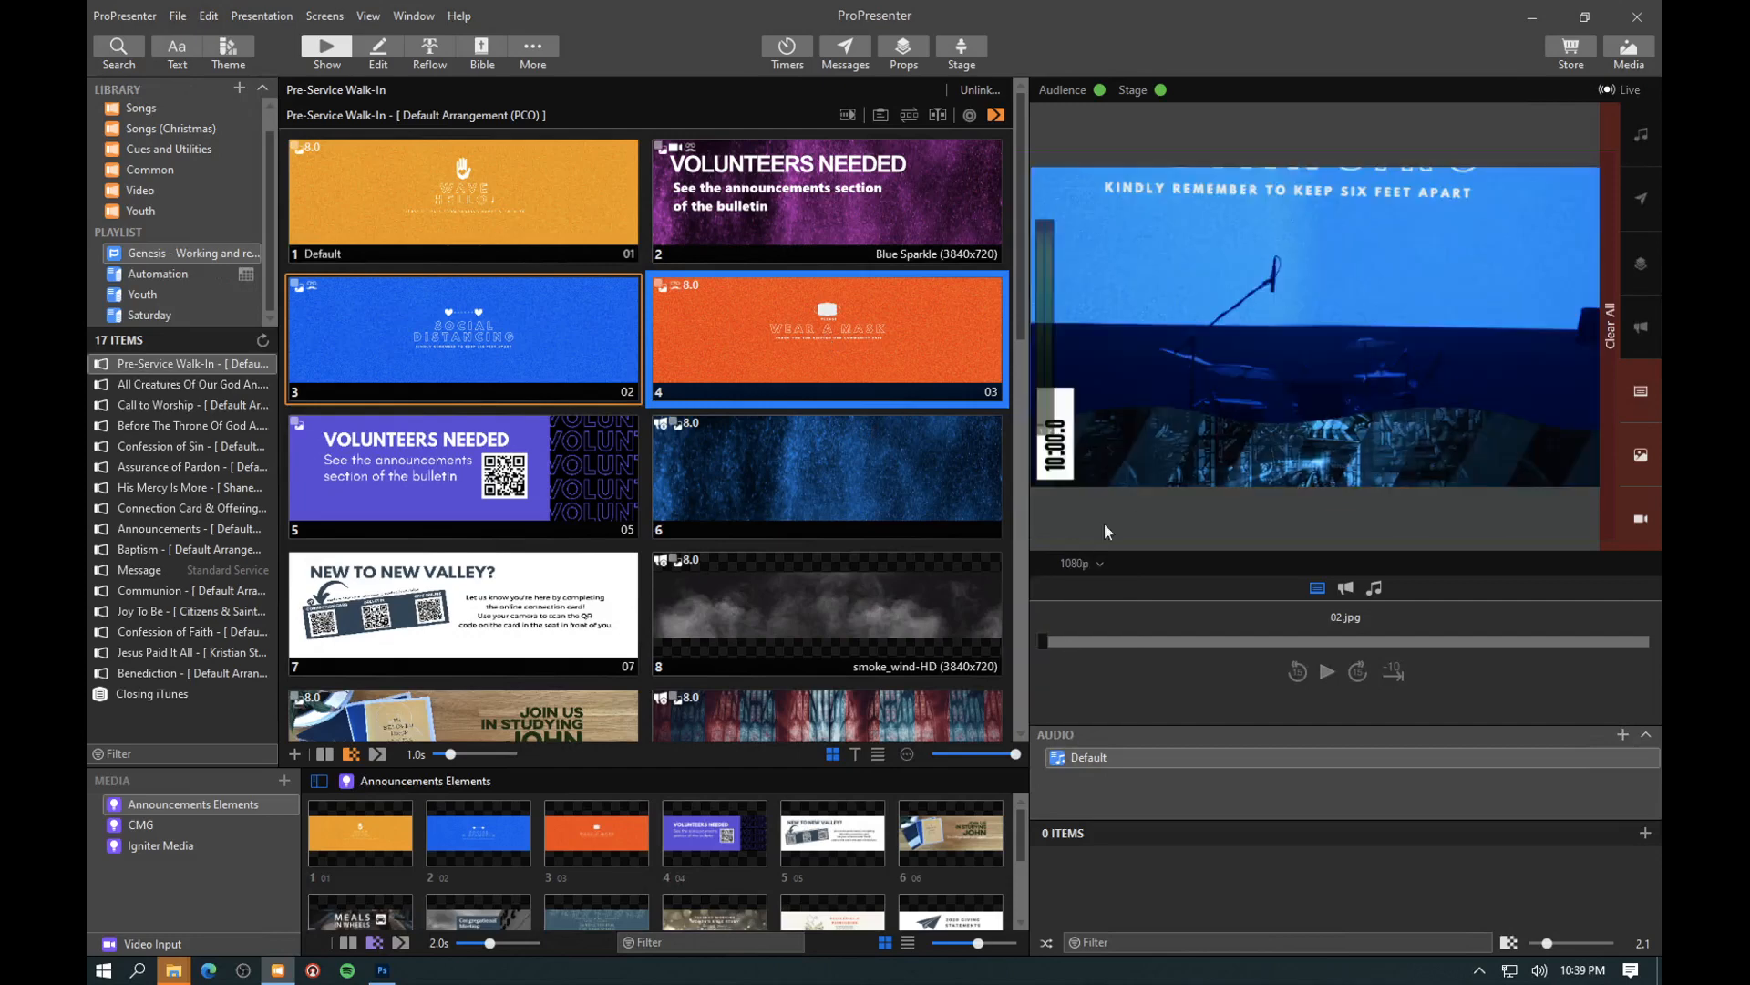
left_click(1079, 564)
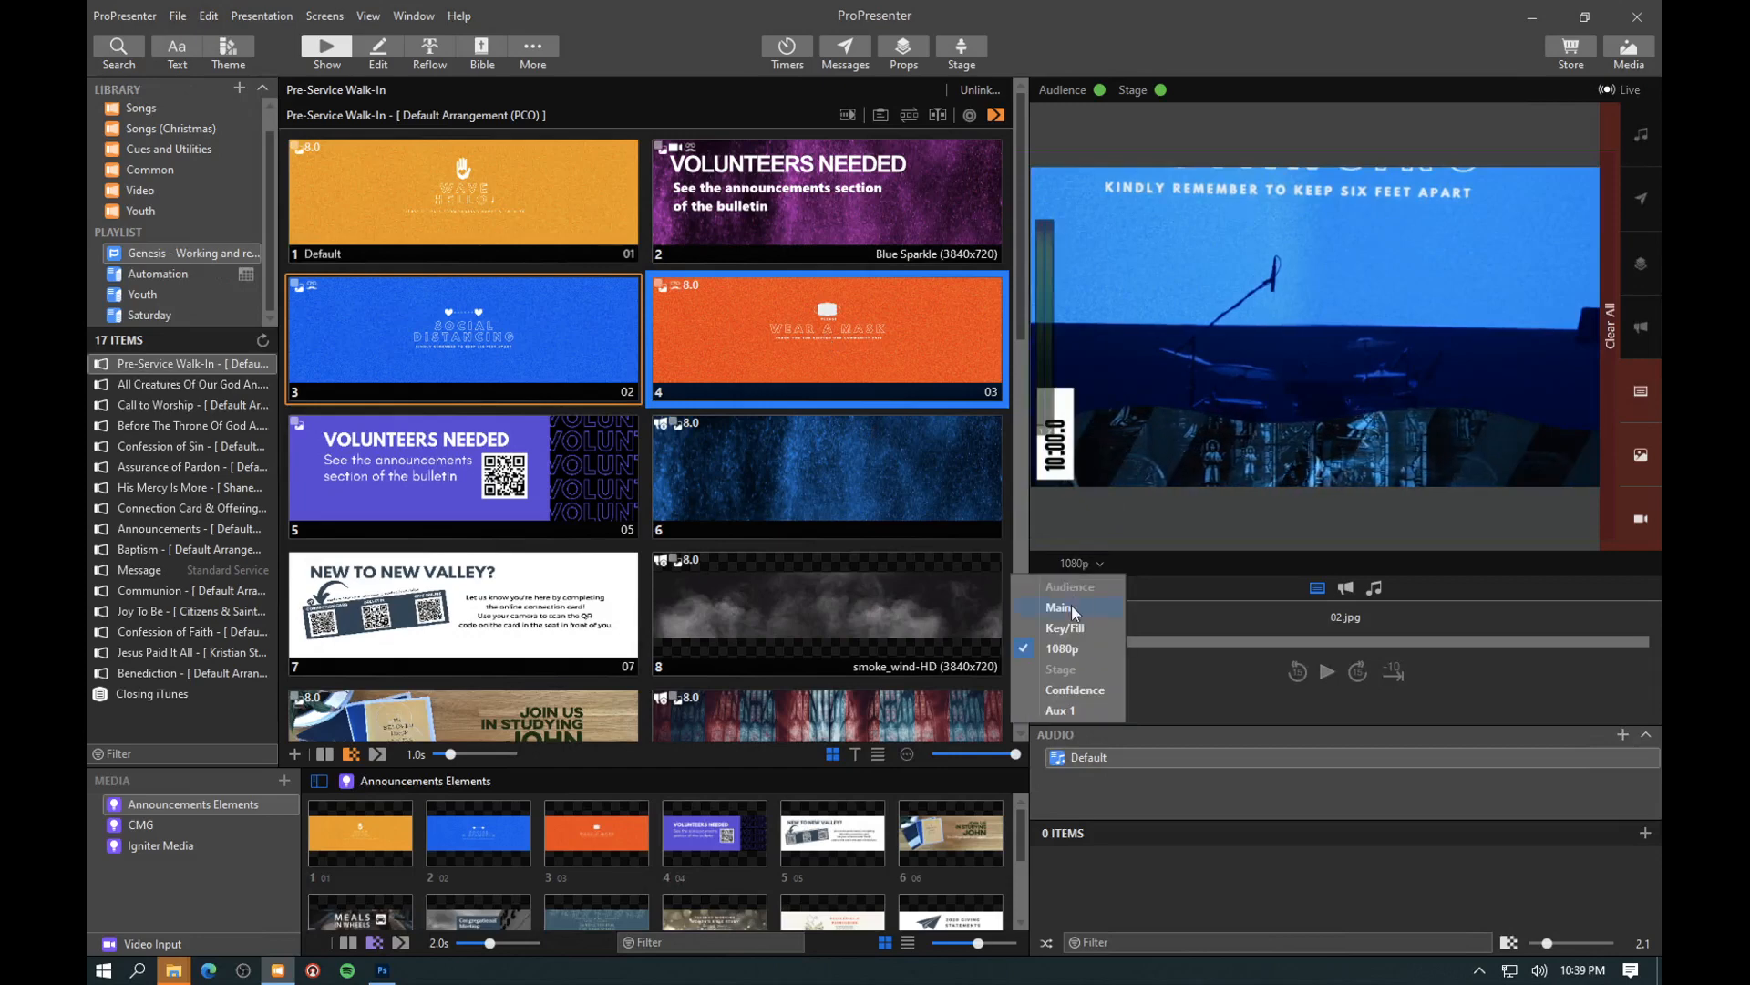
left_click(1070, 604)
- Trigger the Wear a Mask slide, switch the preview to the 1080p screen, and trigger the slide again
left_click(813, 298)
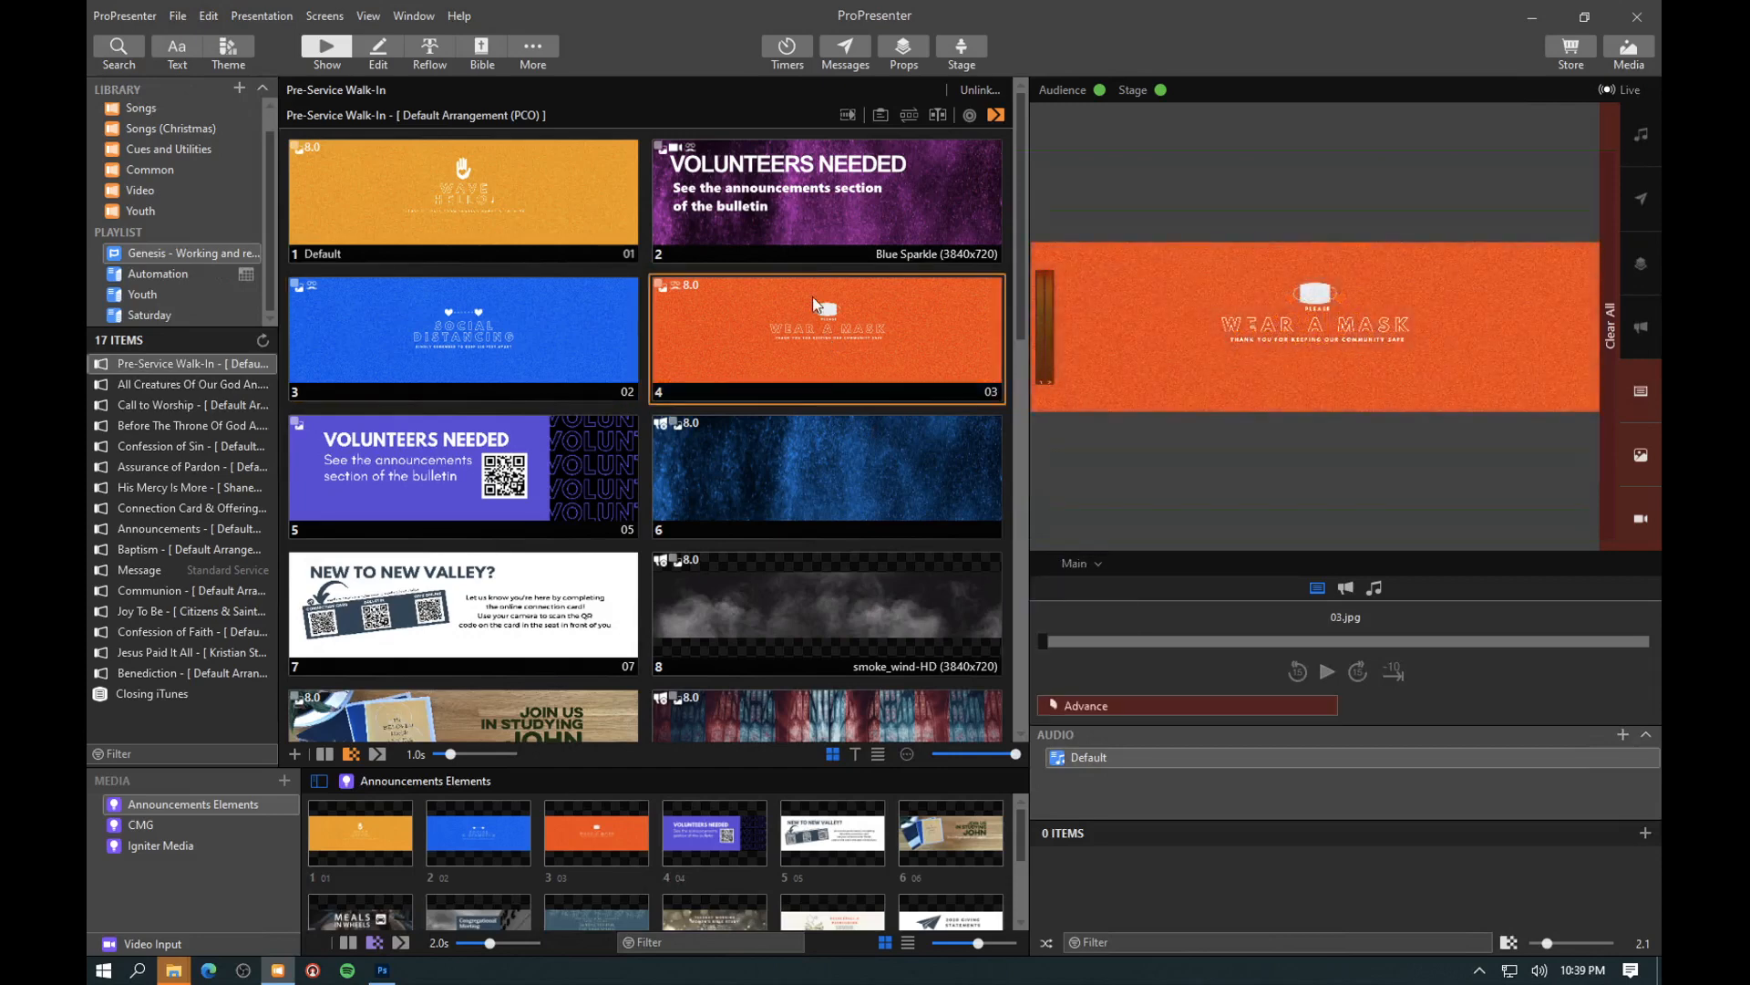
left_click(1083, 564)
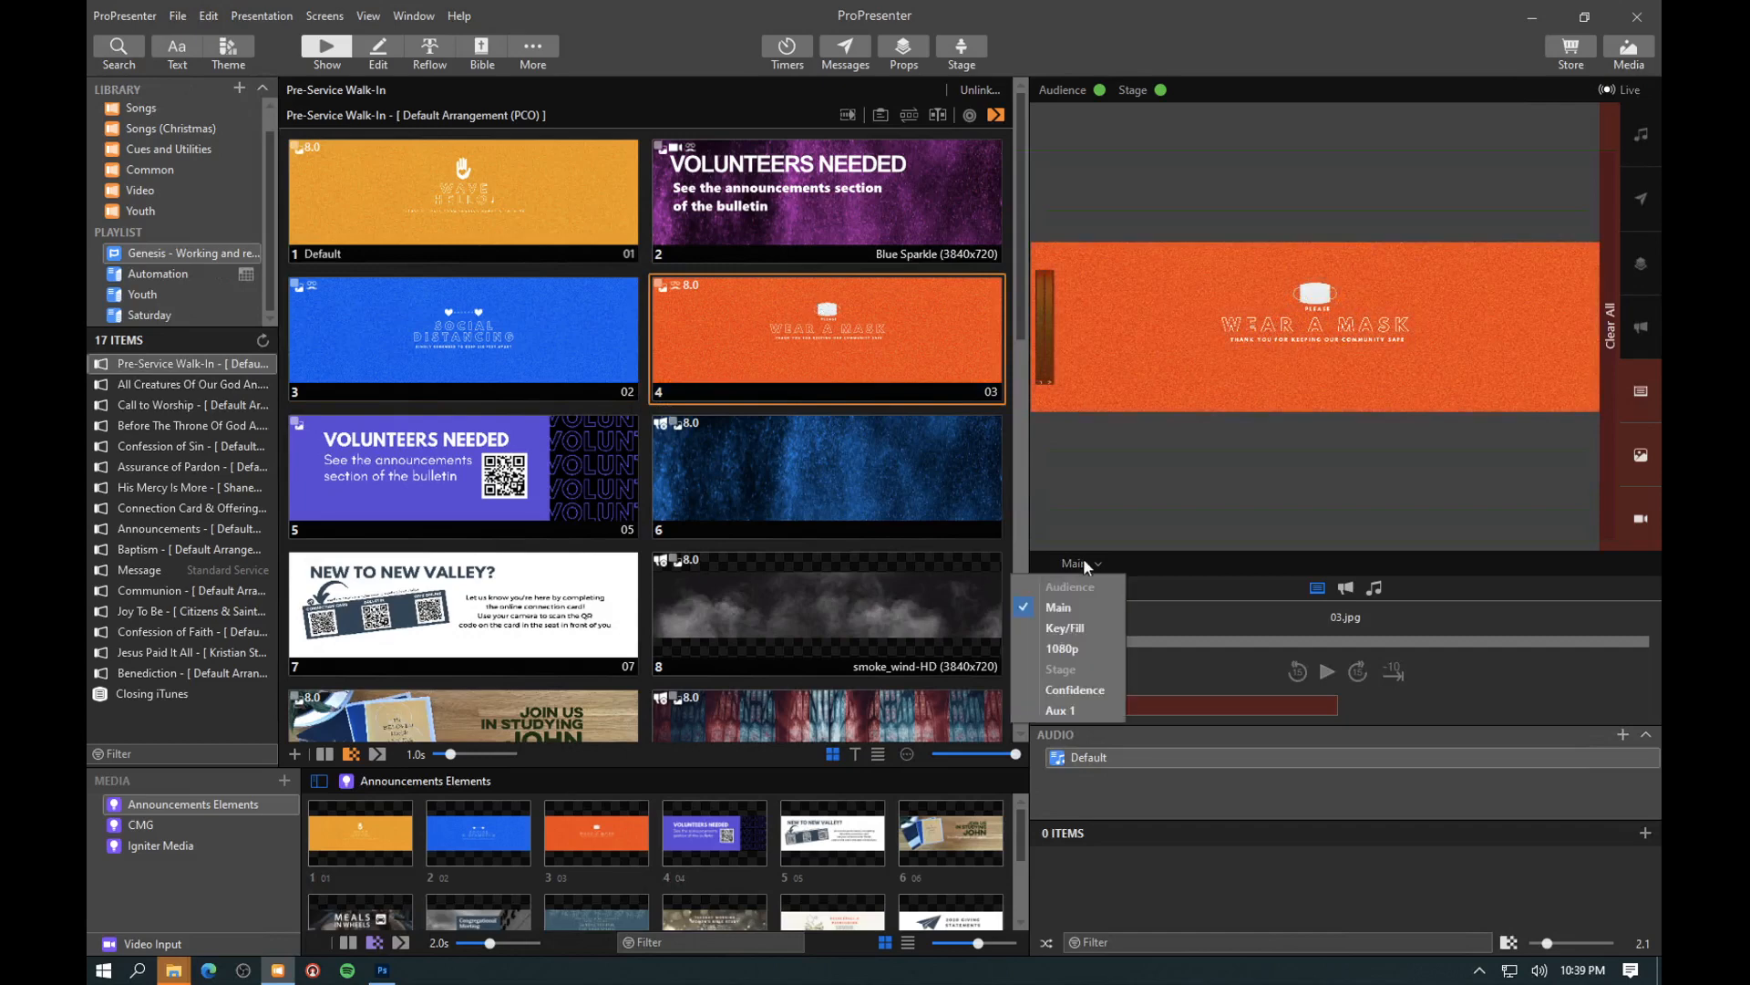
left_click(1059, 648)
key("Right")
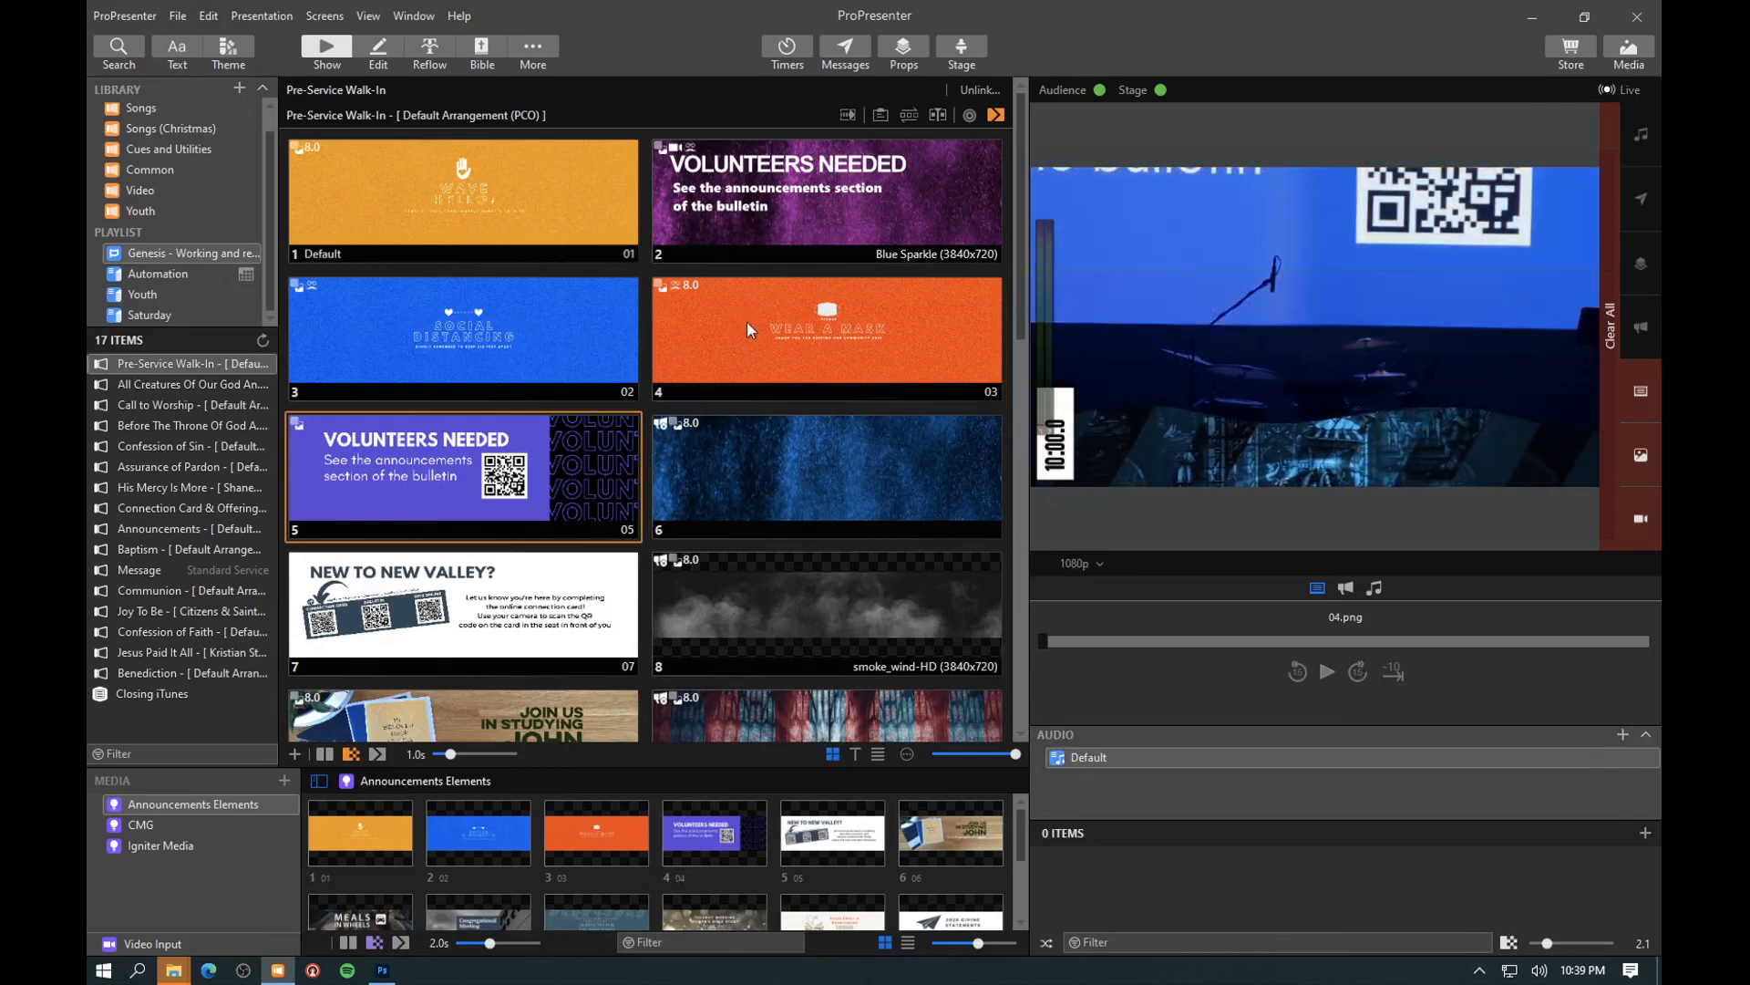
left_click(747, 321)
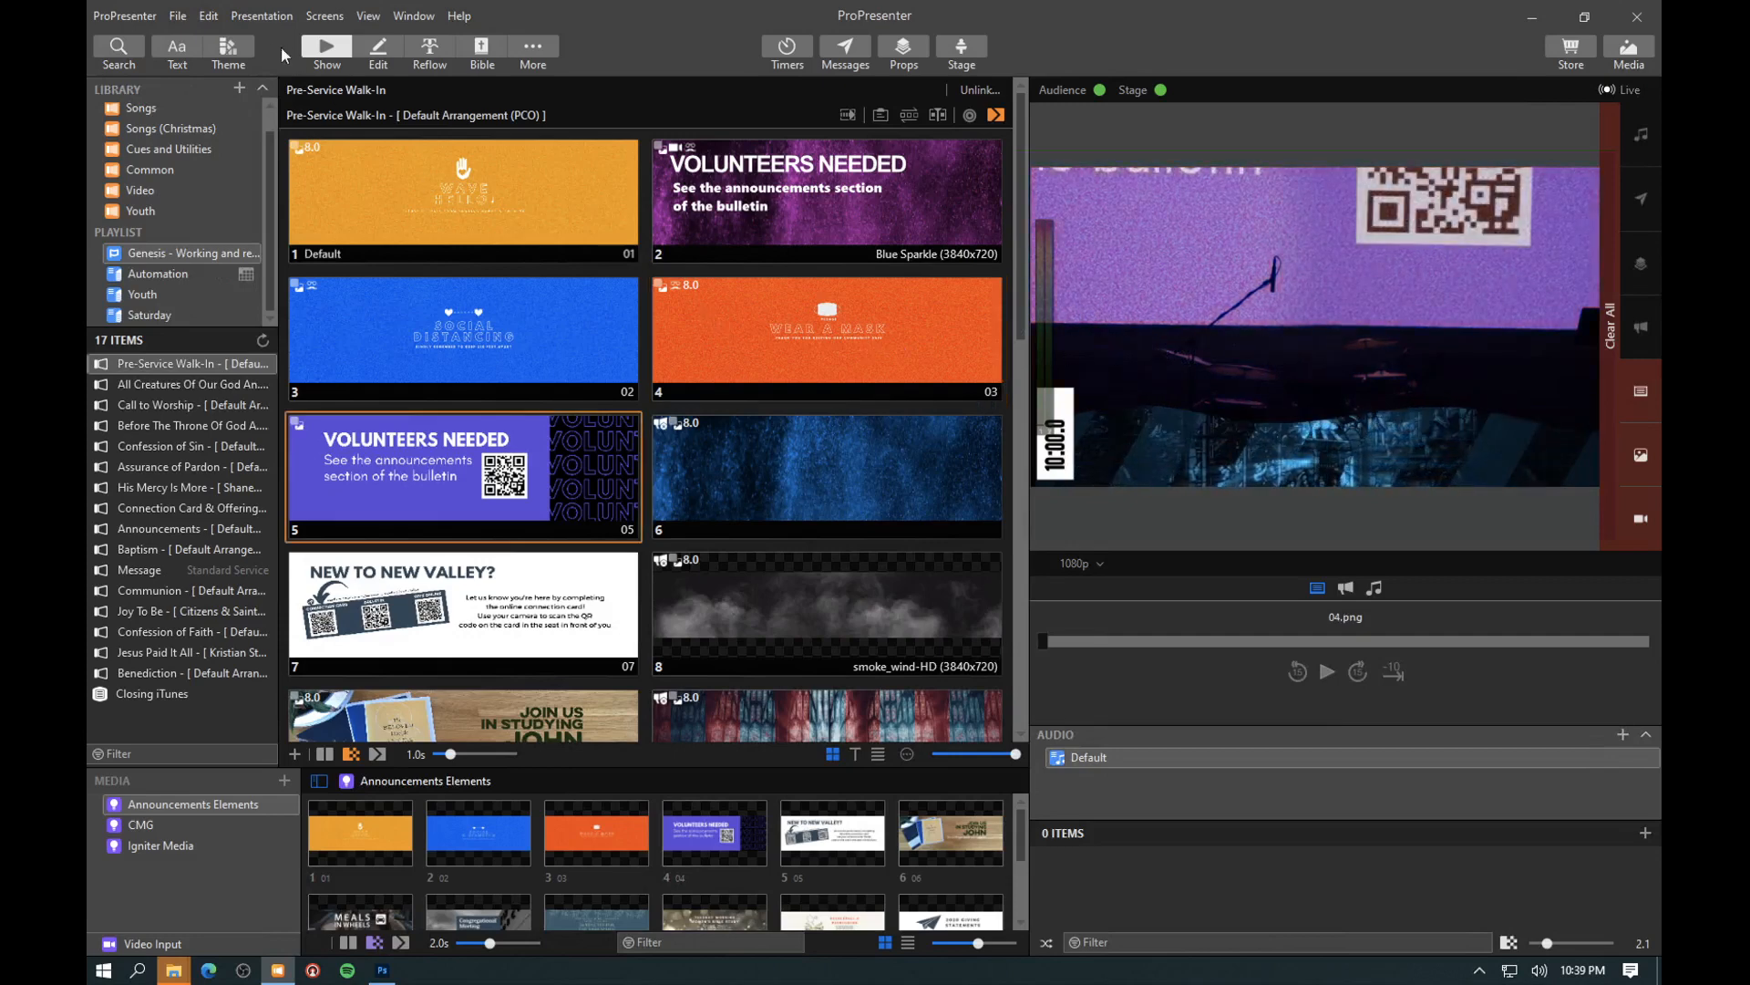
- Inspect the Key Fill Announcements theme's A1, A2.1 and A2.2 slides and Subtitle 1's linked text on A2.2, and return to the presentation
left_click(227, 51)
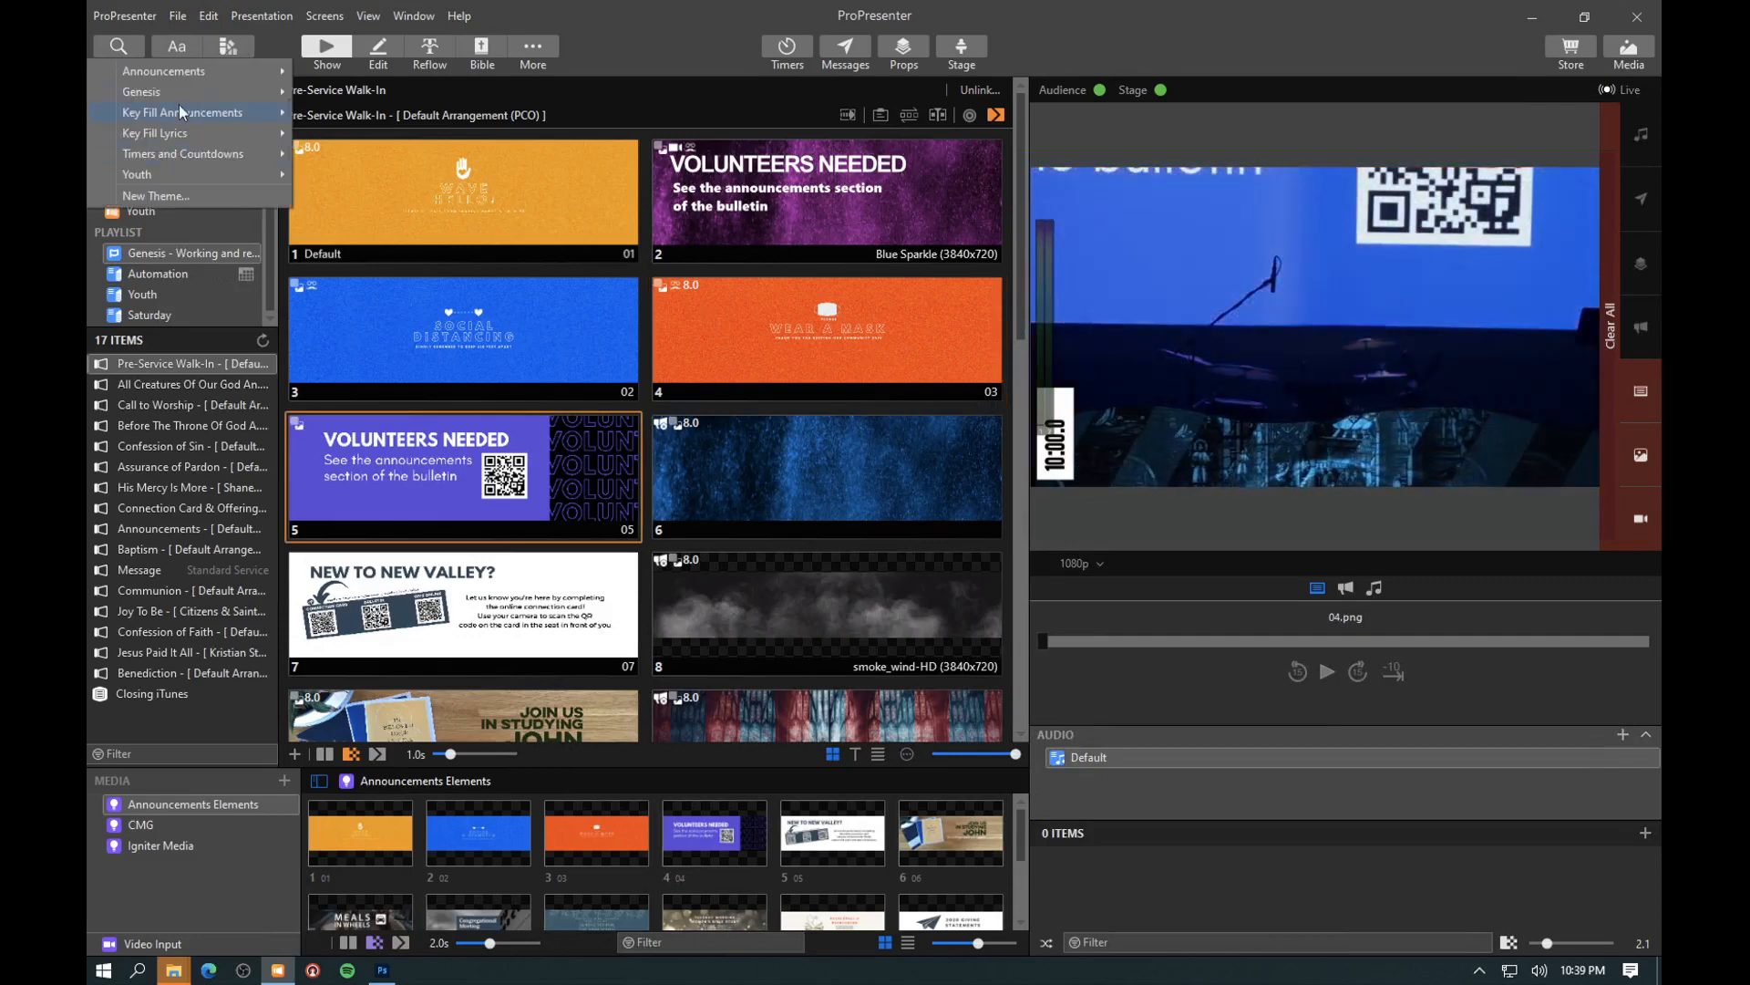
mouse_move(179, 111)
left_click(358, 300)
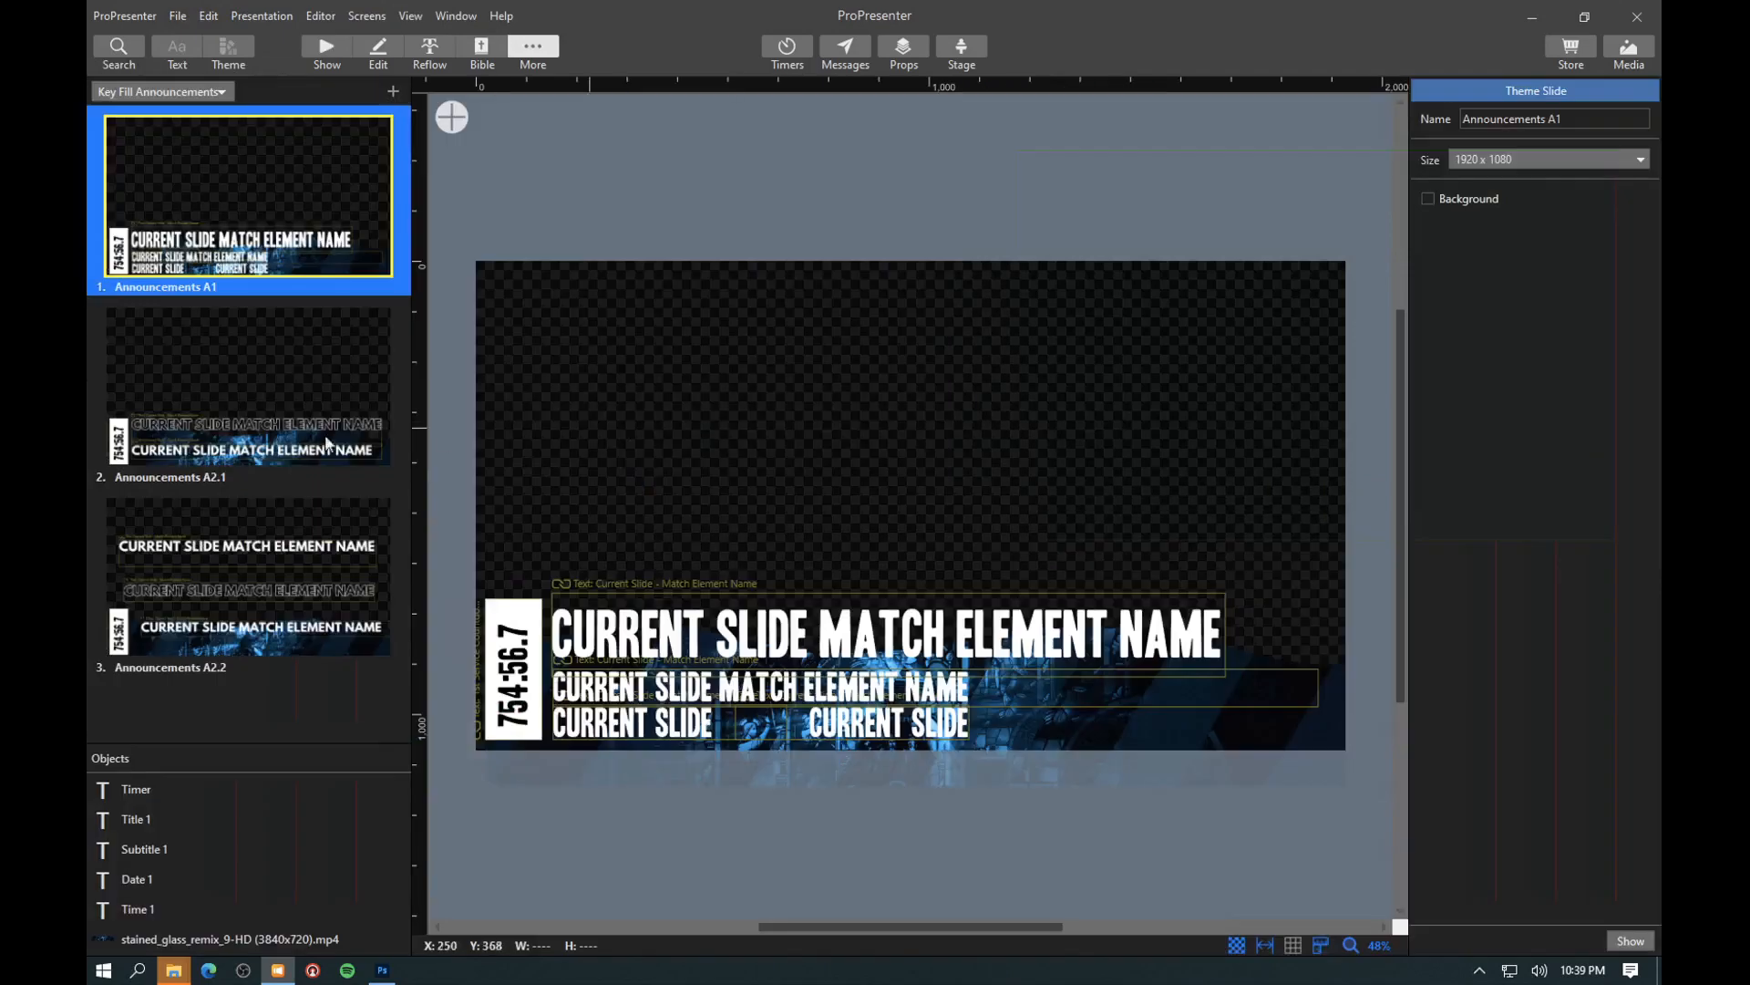
left_click(236, 464)
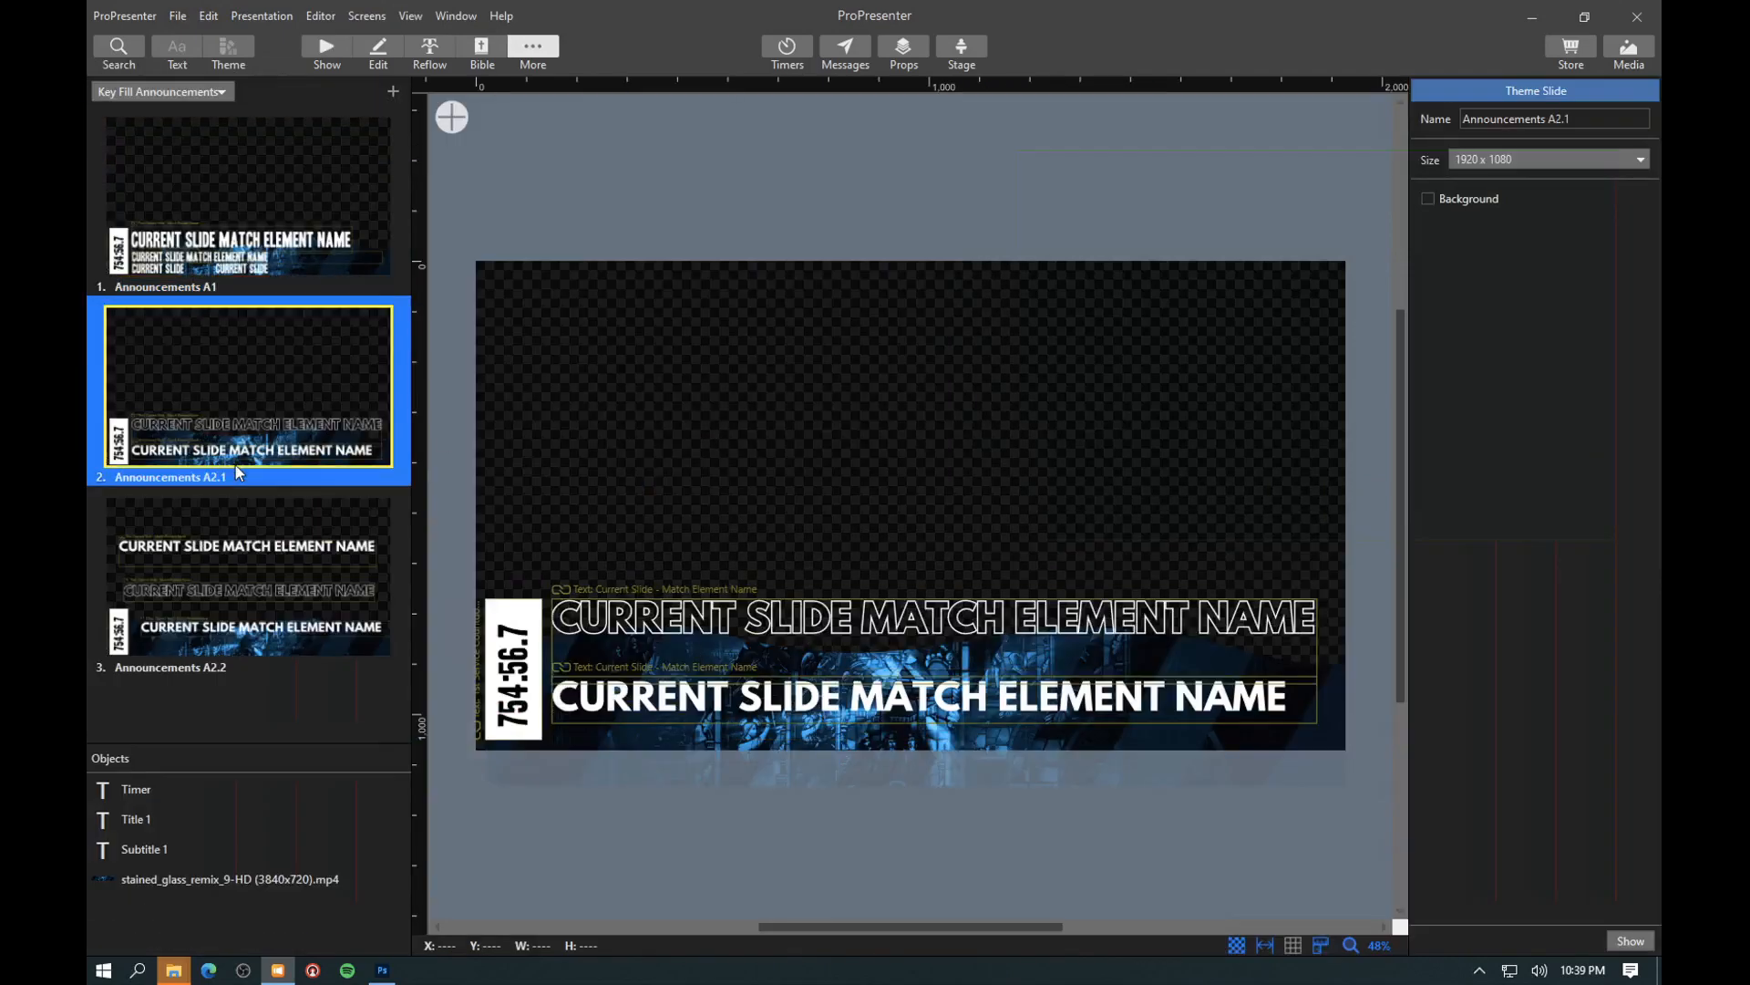
left_click(248, 589)
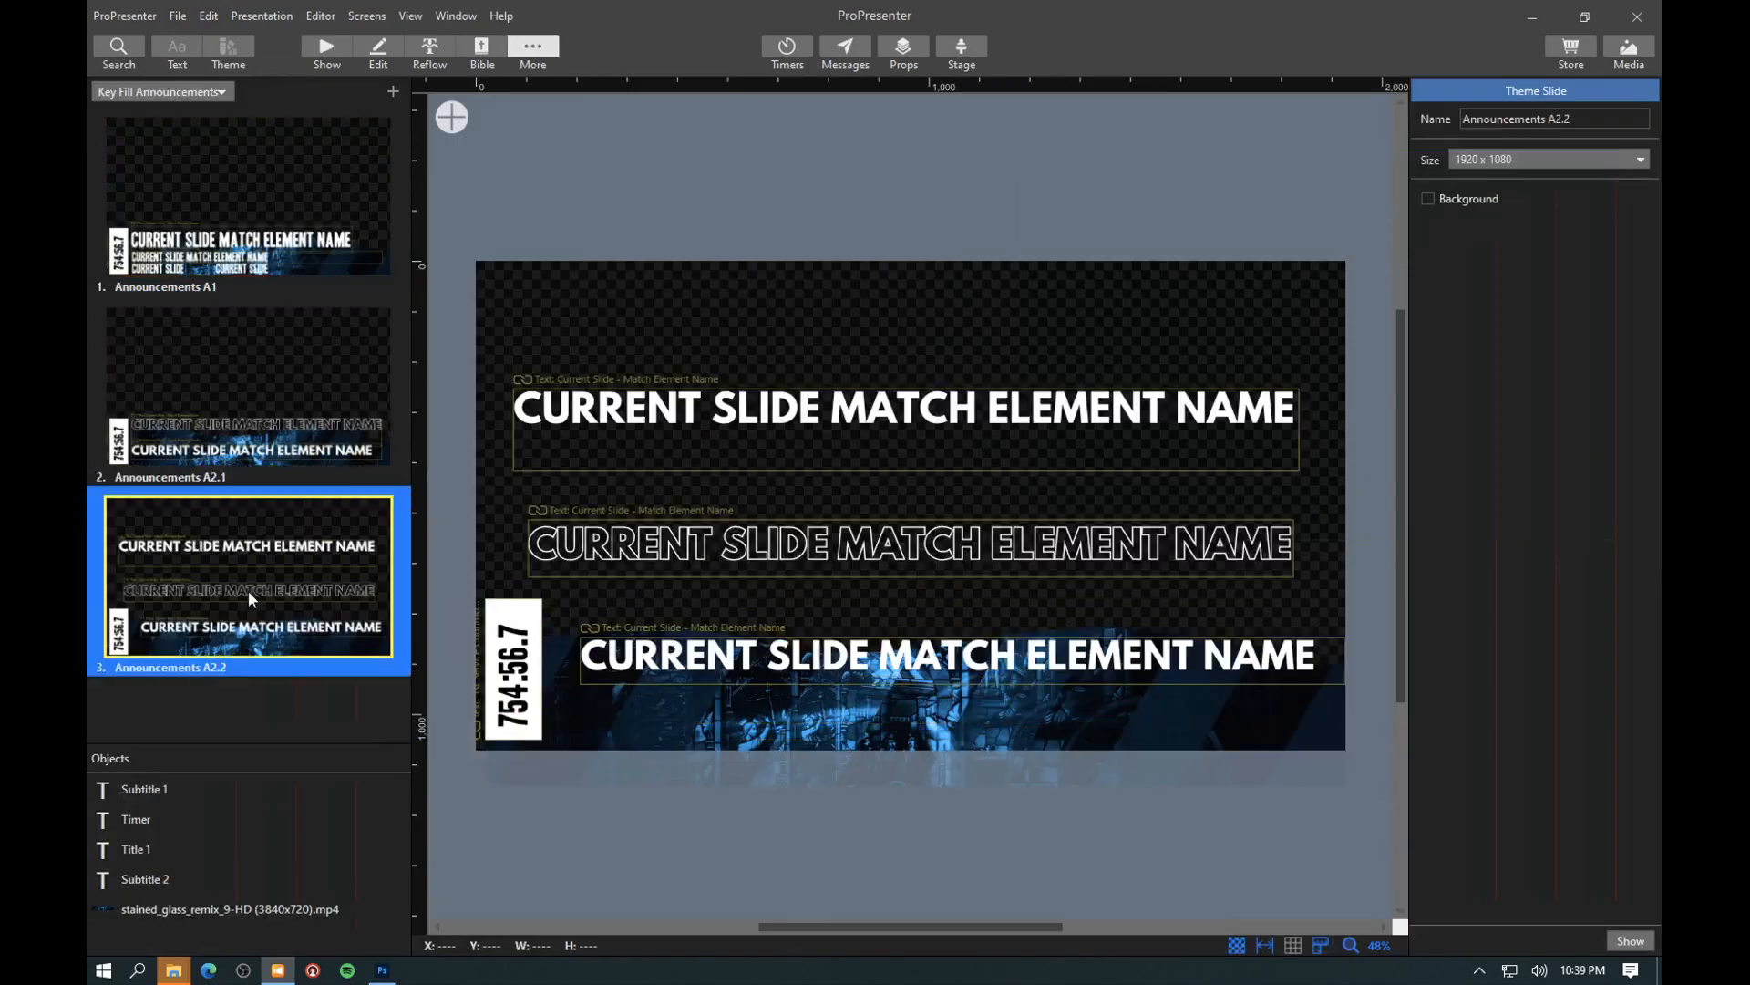
left_click(766, 406)
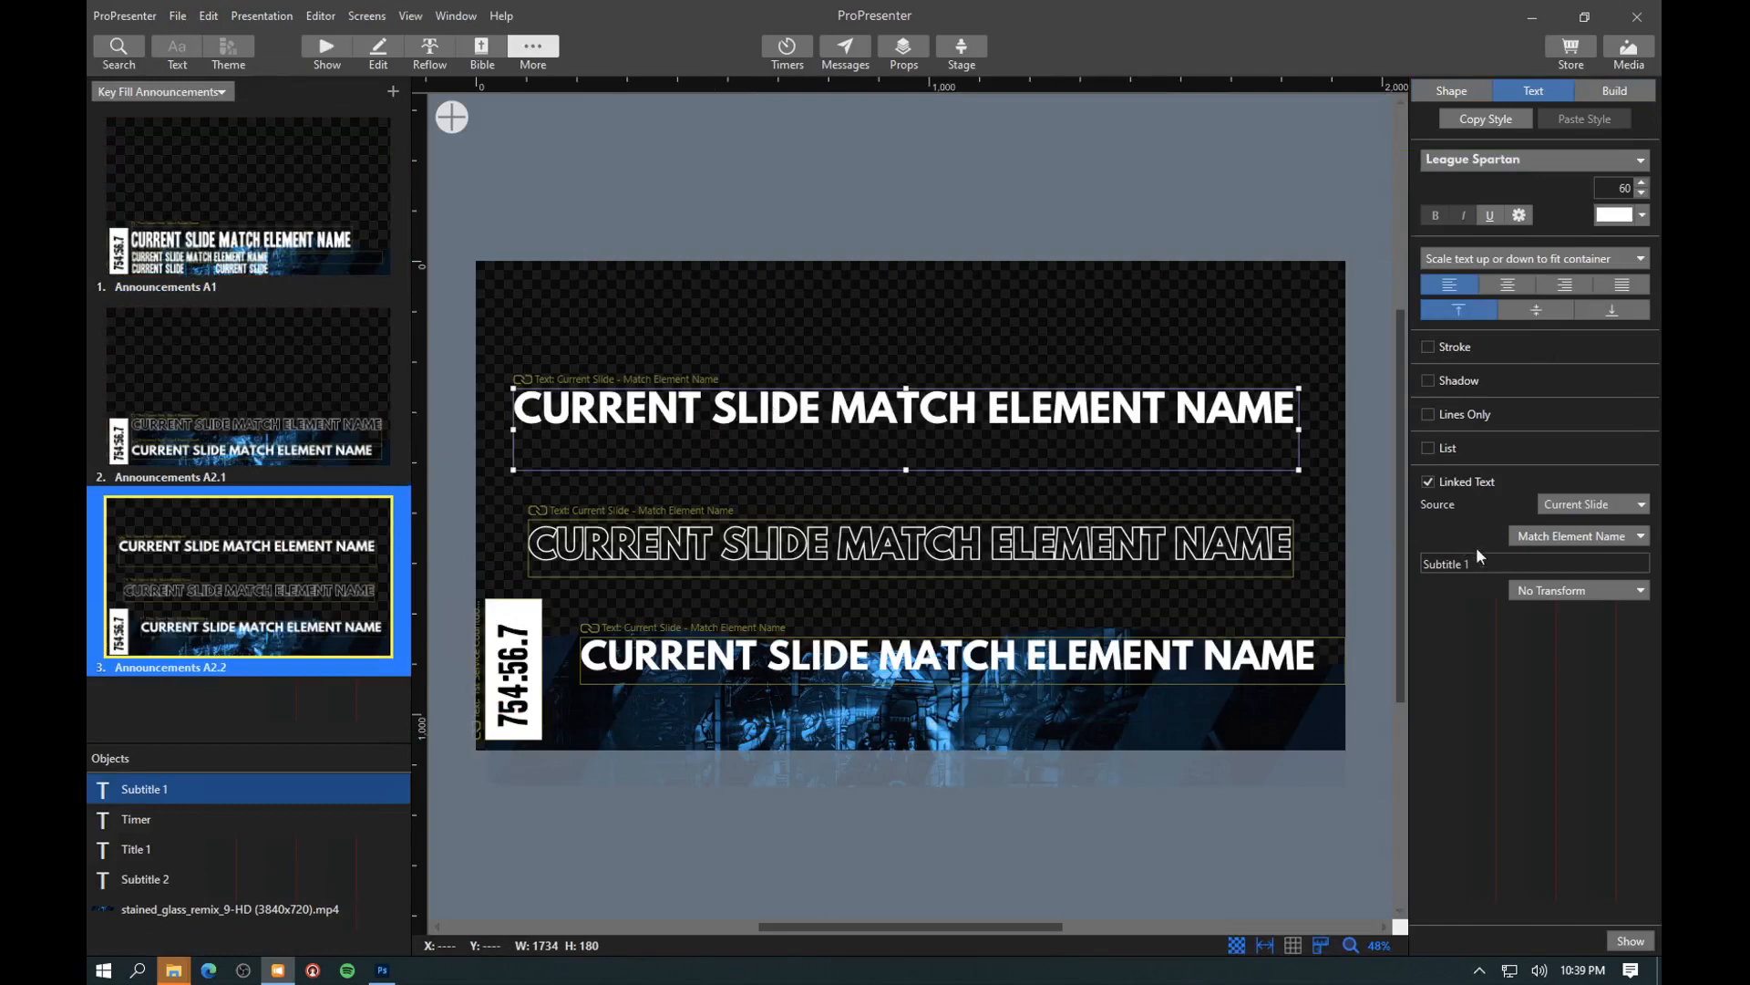
left_click(310, 40)
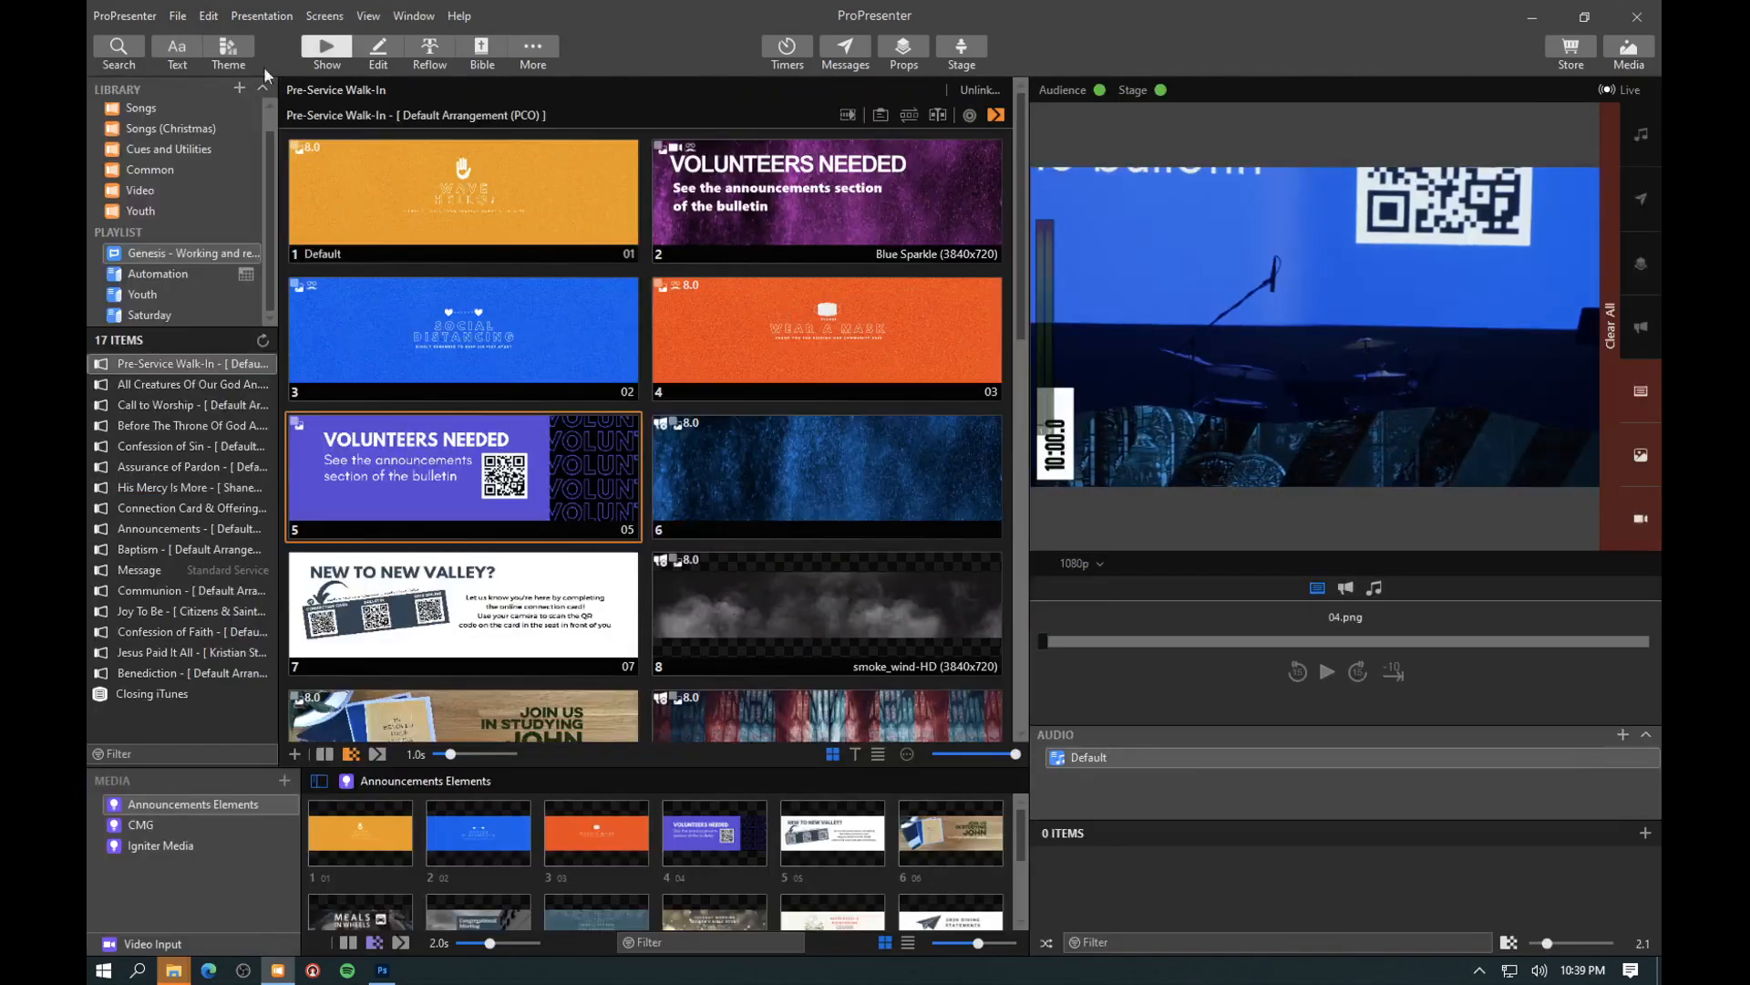
- Open the Wear a Mask slide for editing and select its Subtitle 1 text object
right_click(741, 304)
left_click(550, 343)
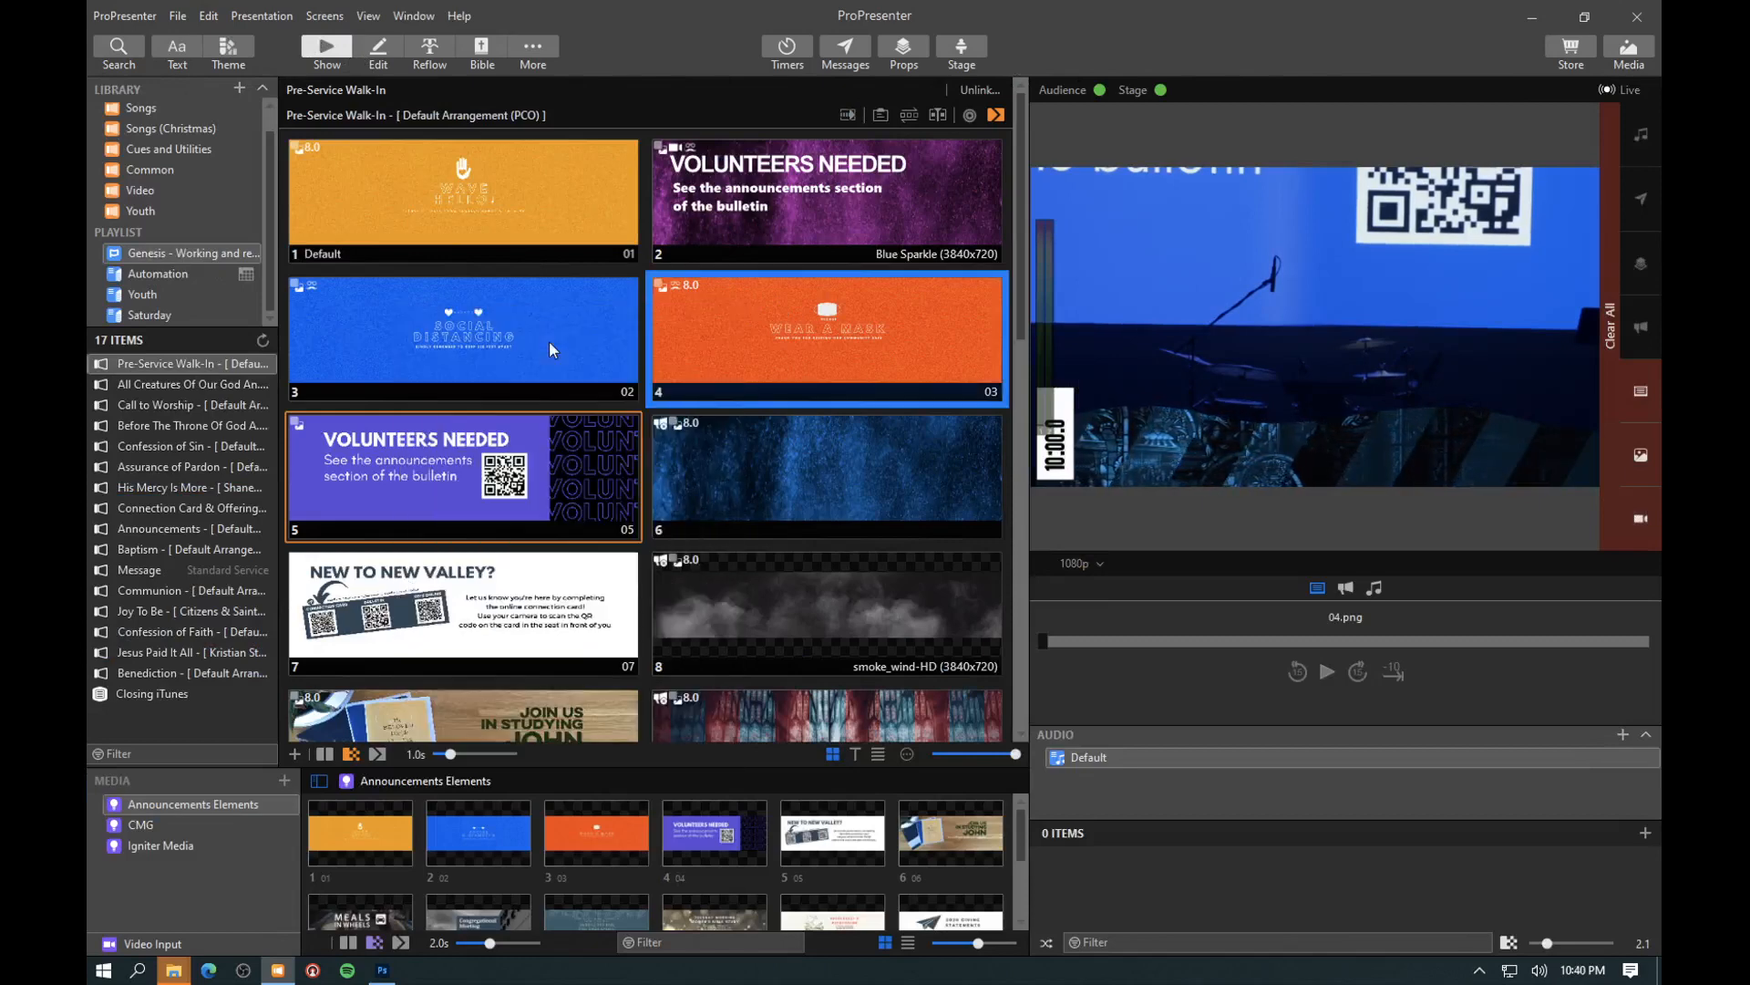
left_click(915, 474)
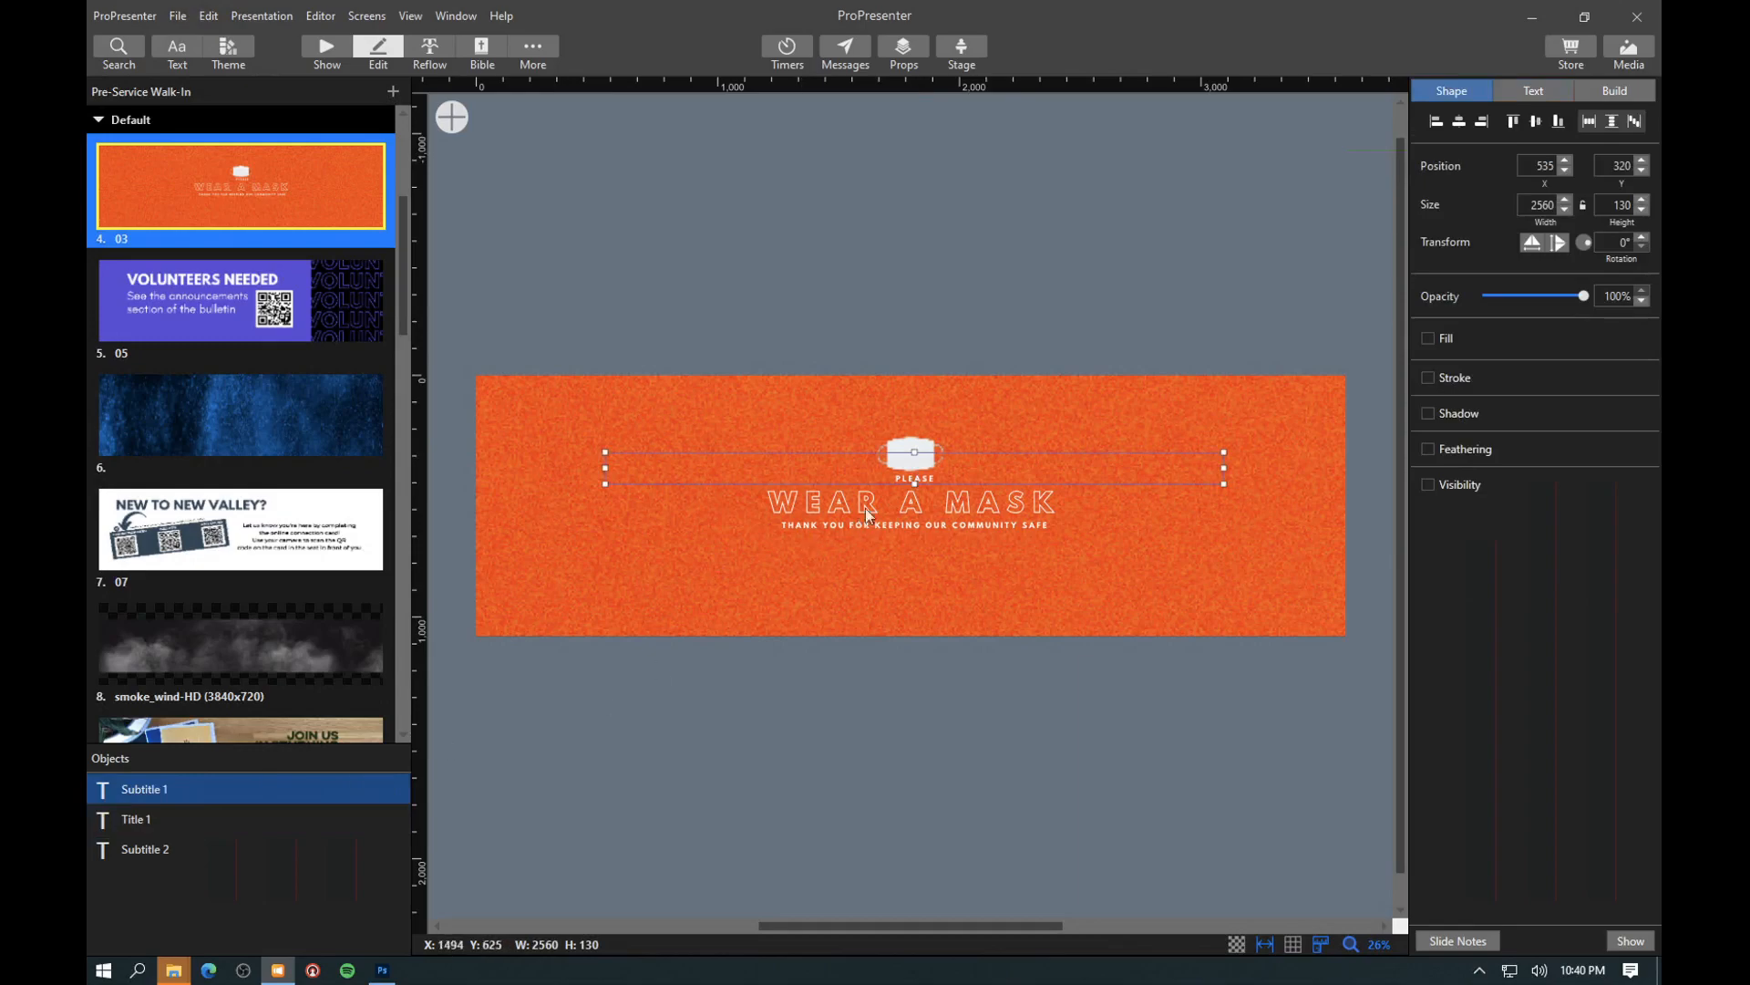
- Review the objects on the Key Fill Announcements theme's A2.2 slide, and return through the Wear a Mask slide editor to the presentation
left_click(234, 48)
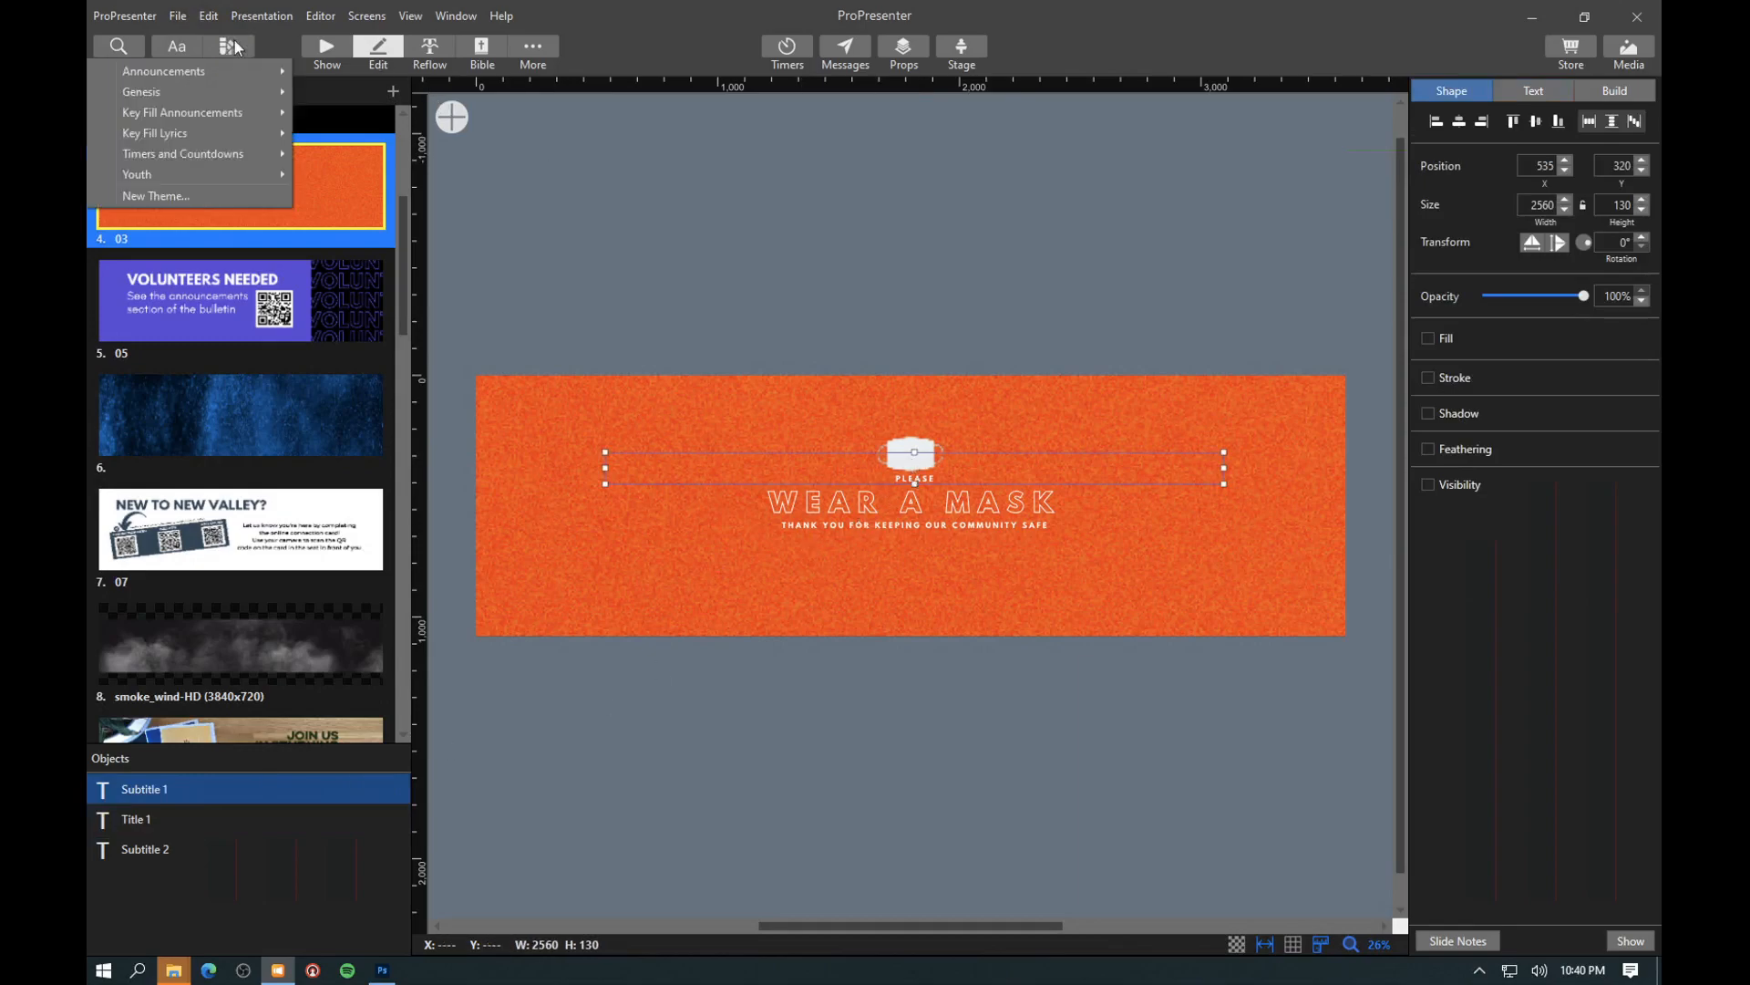
mouse_move(187, 113)
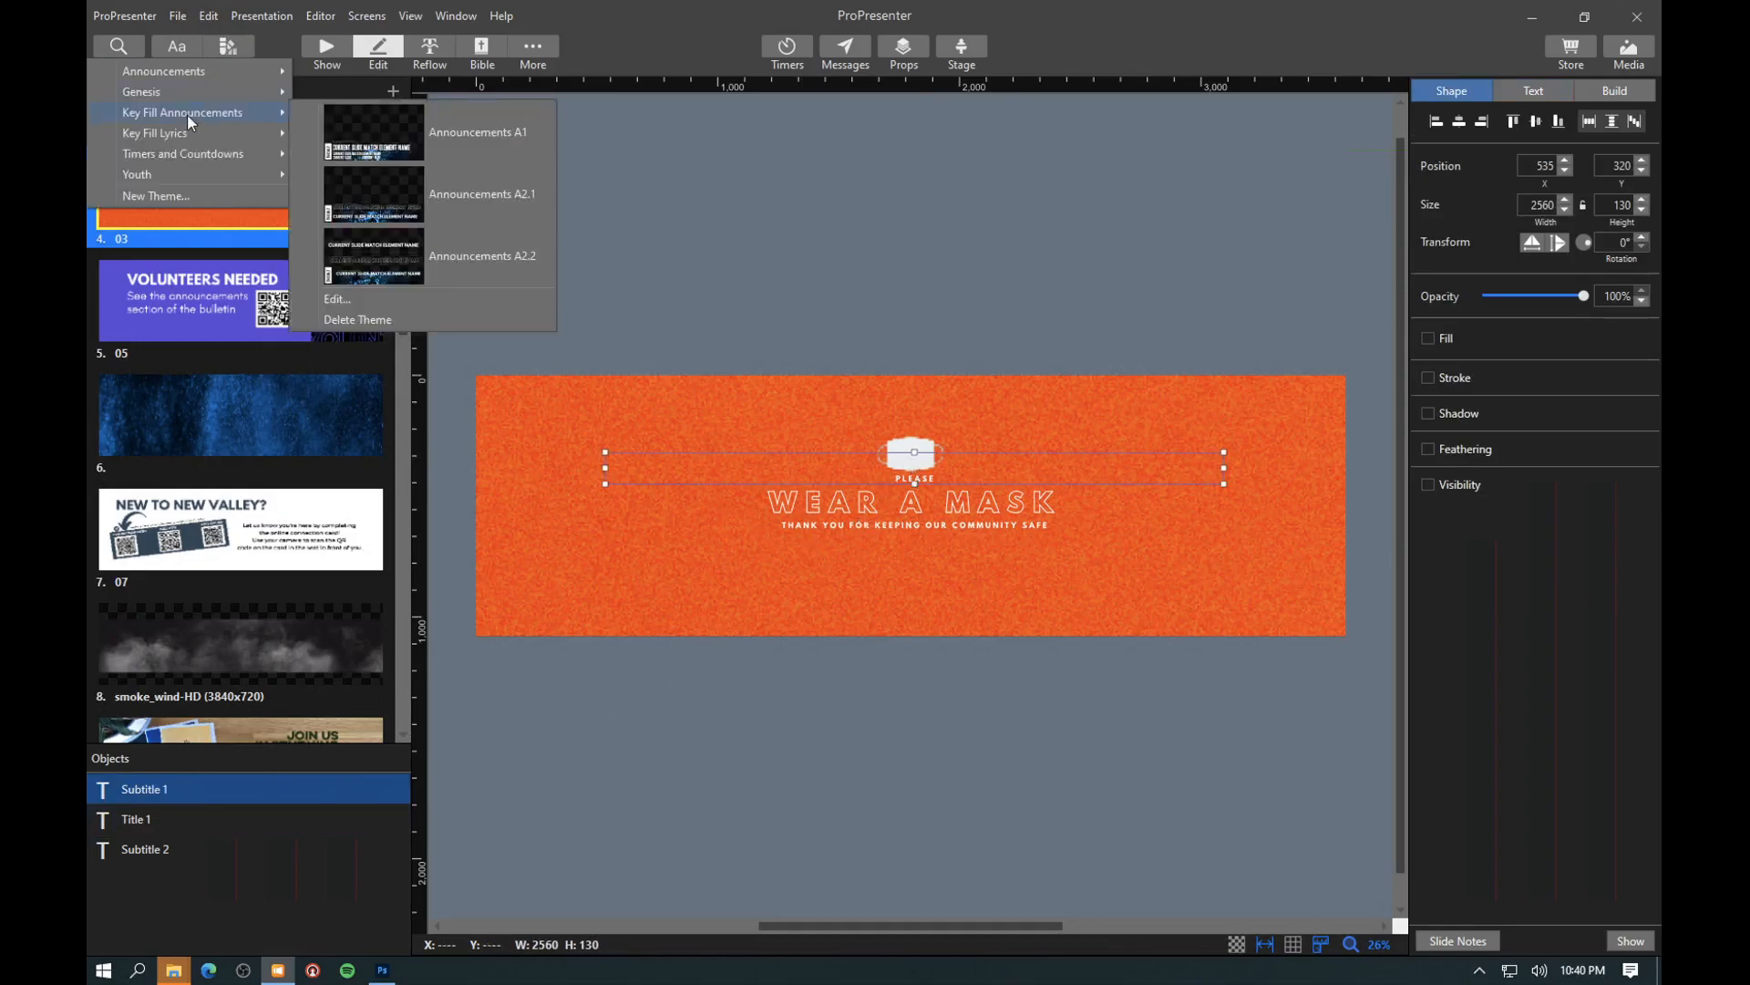
left_click(365, 299)
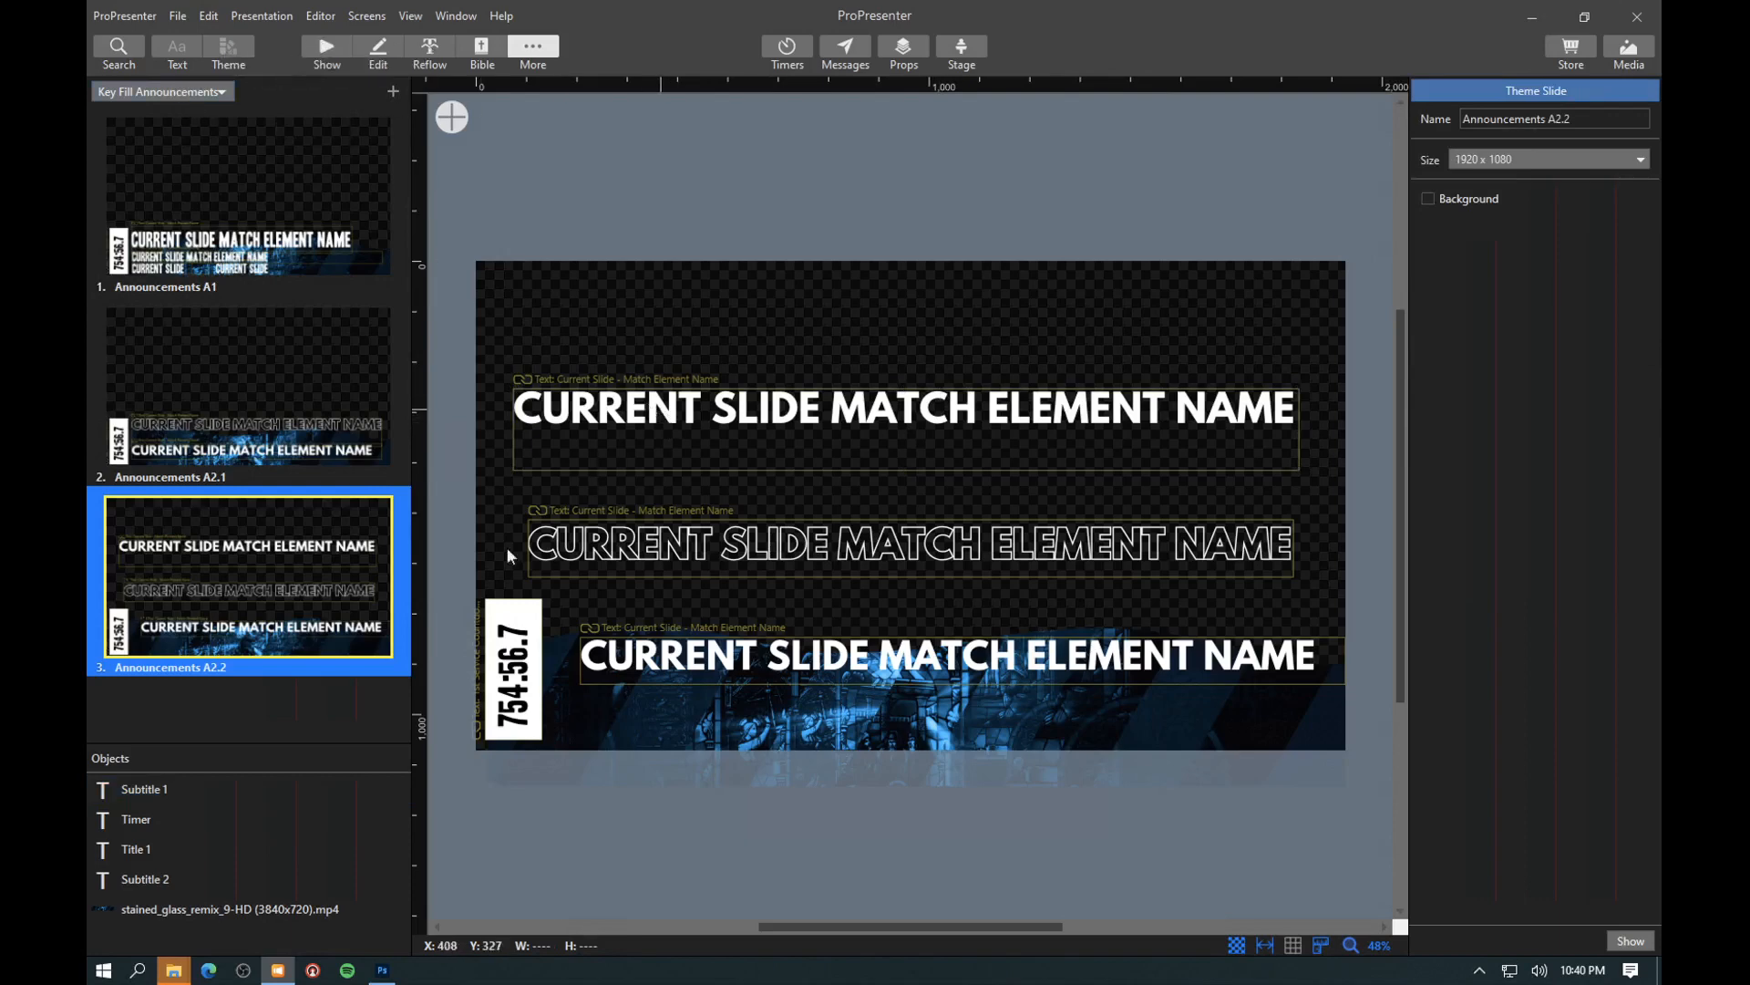
left_click(132, 808)
left_click(372, 52)
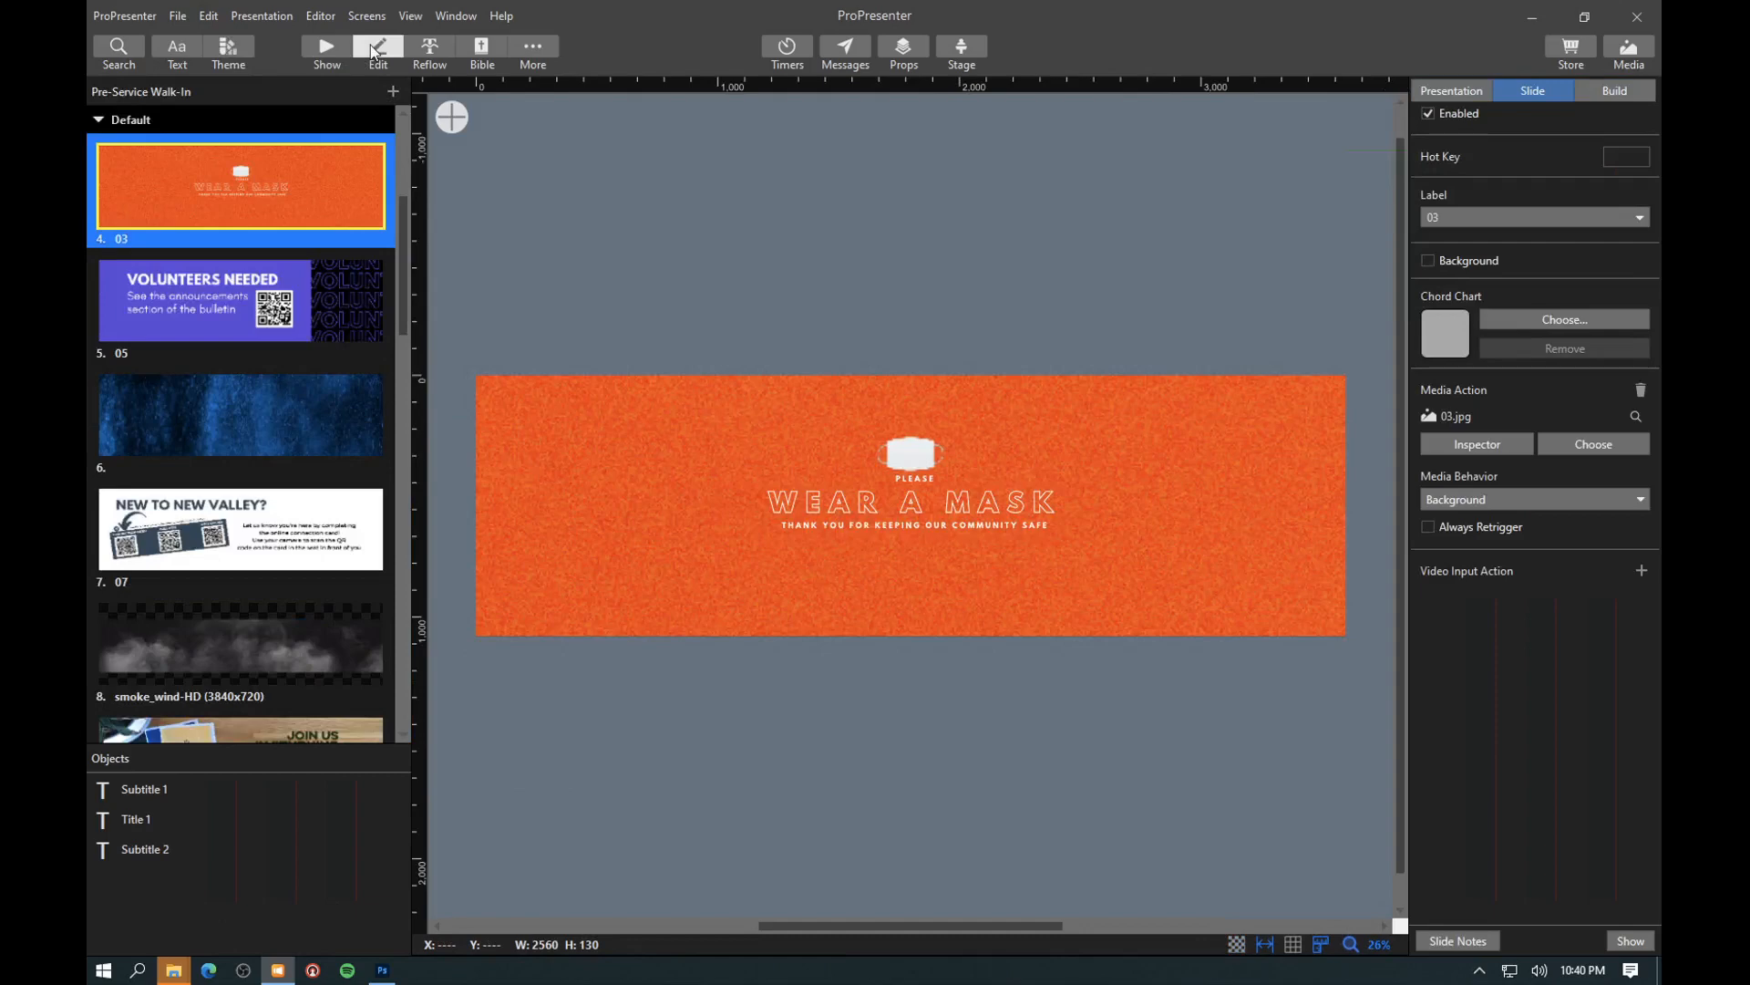
left_click(334, 46)
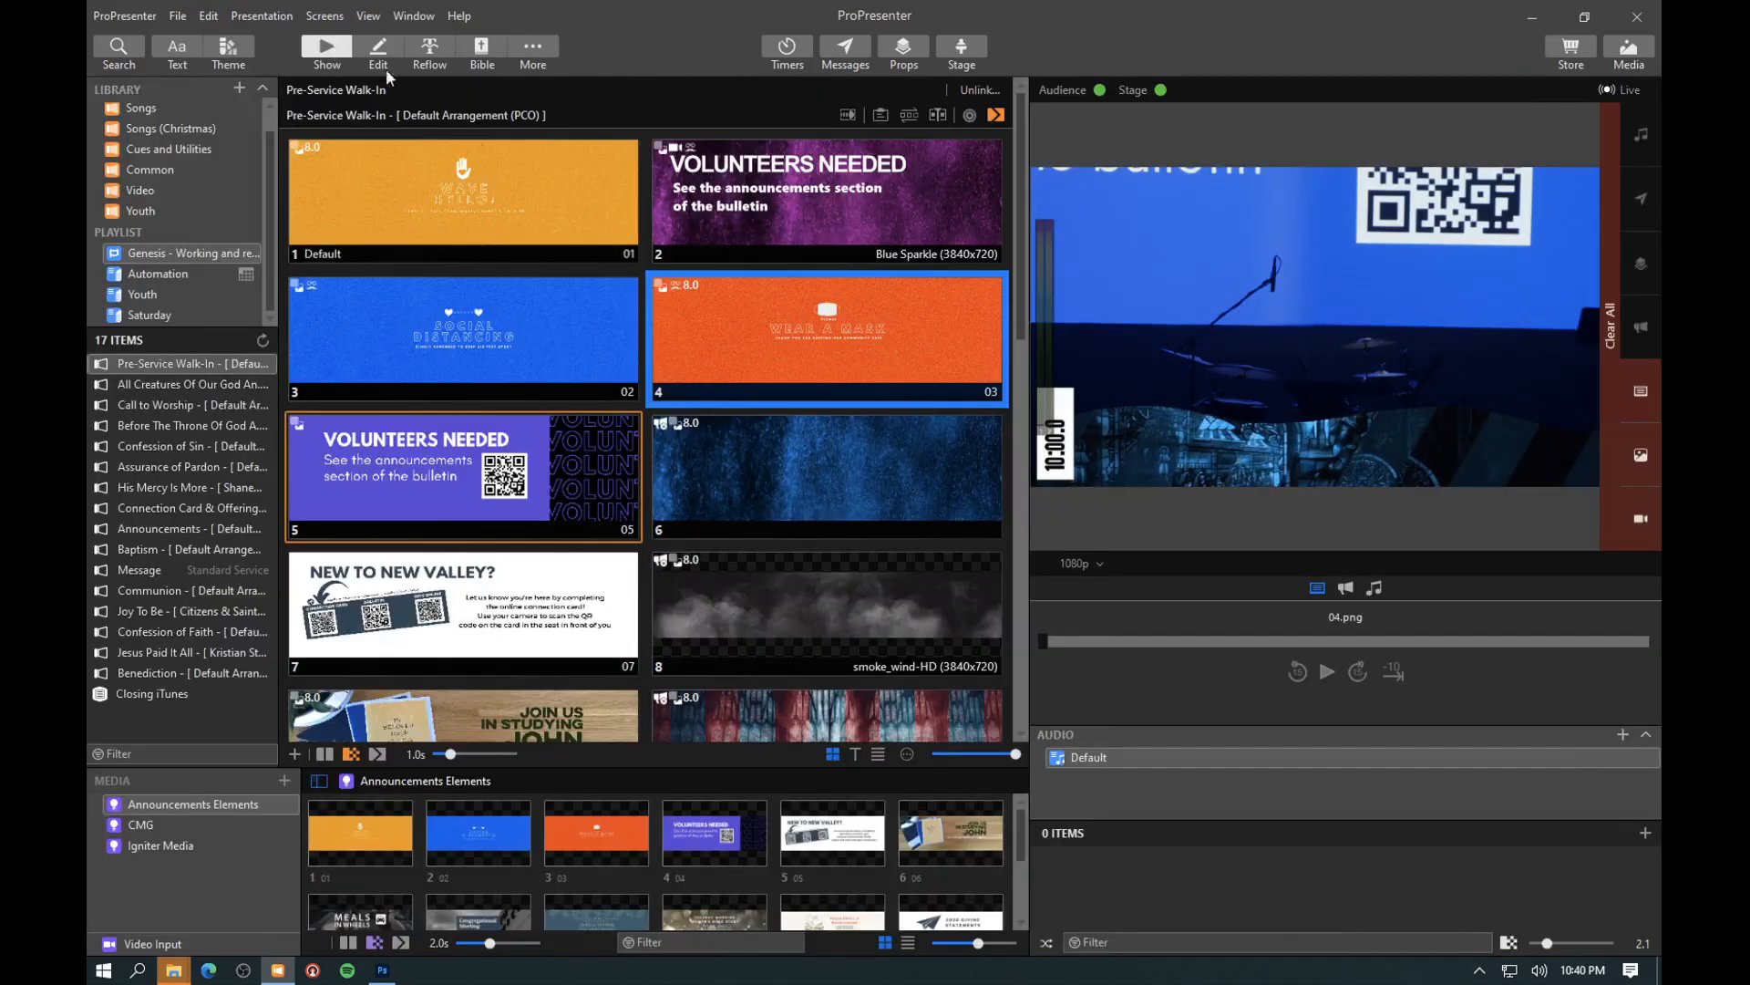
- Check the 1080p output by triggering Social Distancing, Wear a Mask and the Blue Sparkle Volunteers Needed slide, and repeating the first two
left_click(502, 340)
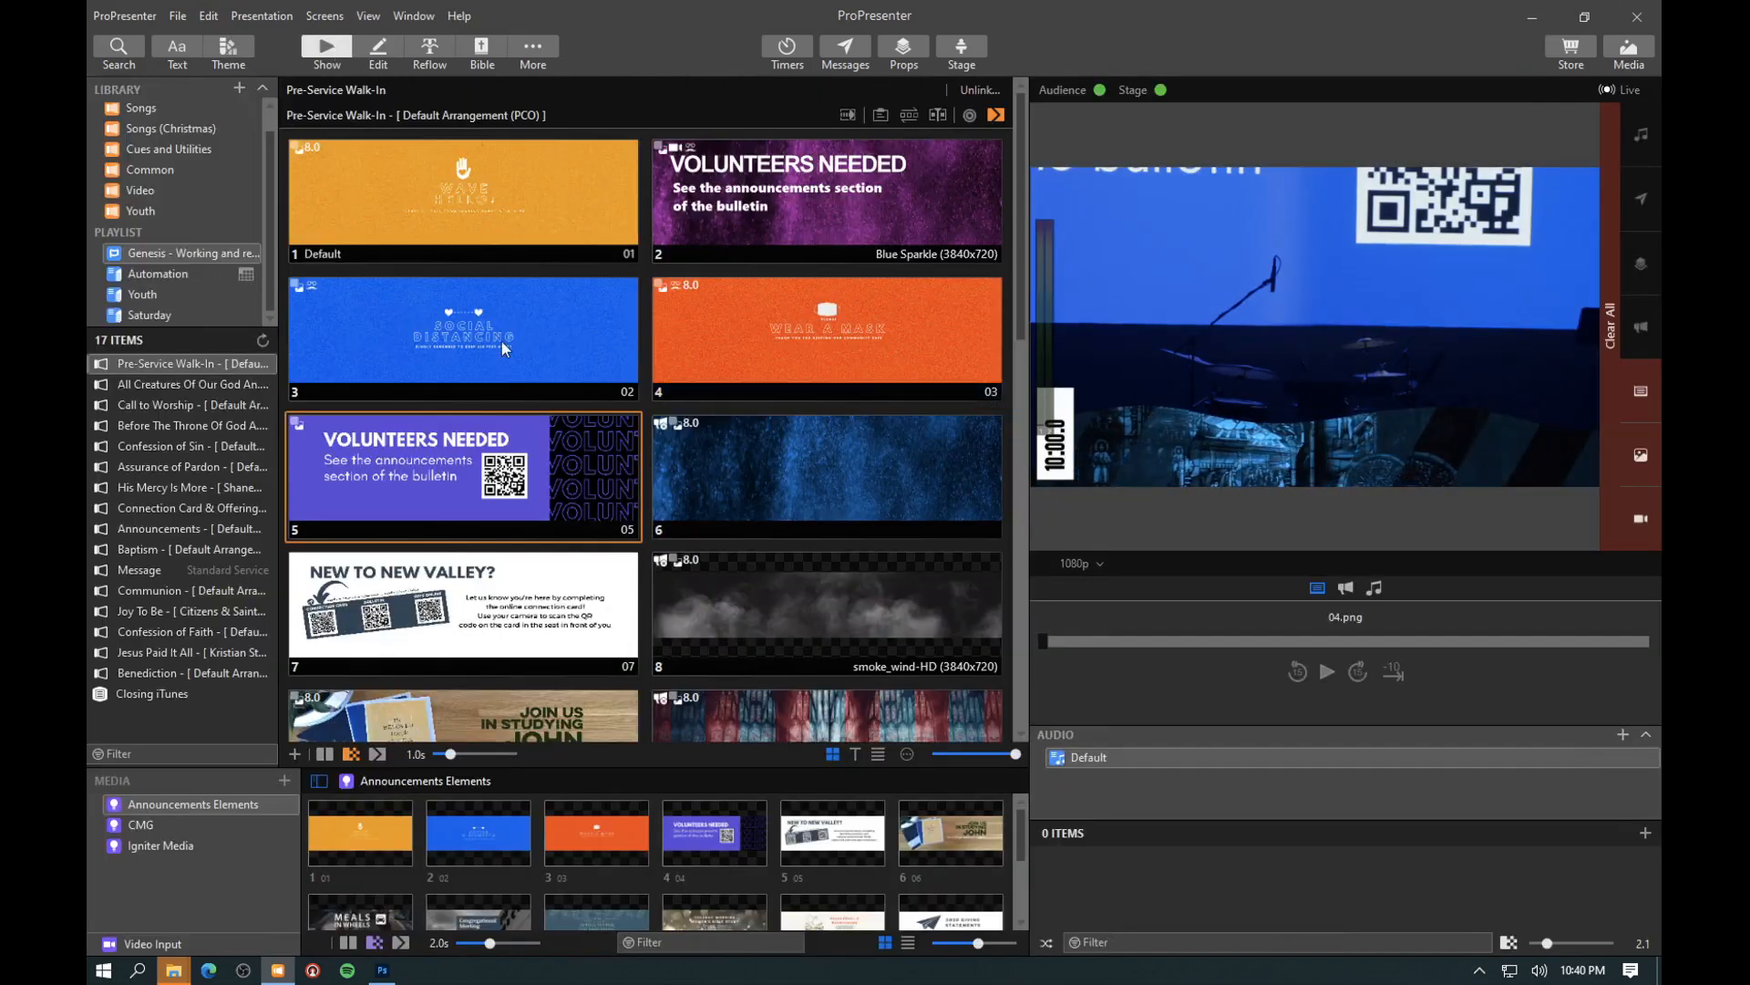
left_click(786, 363)
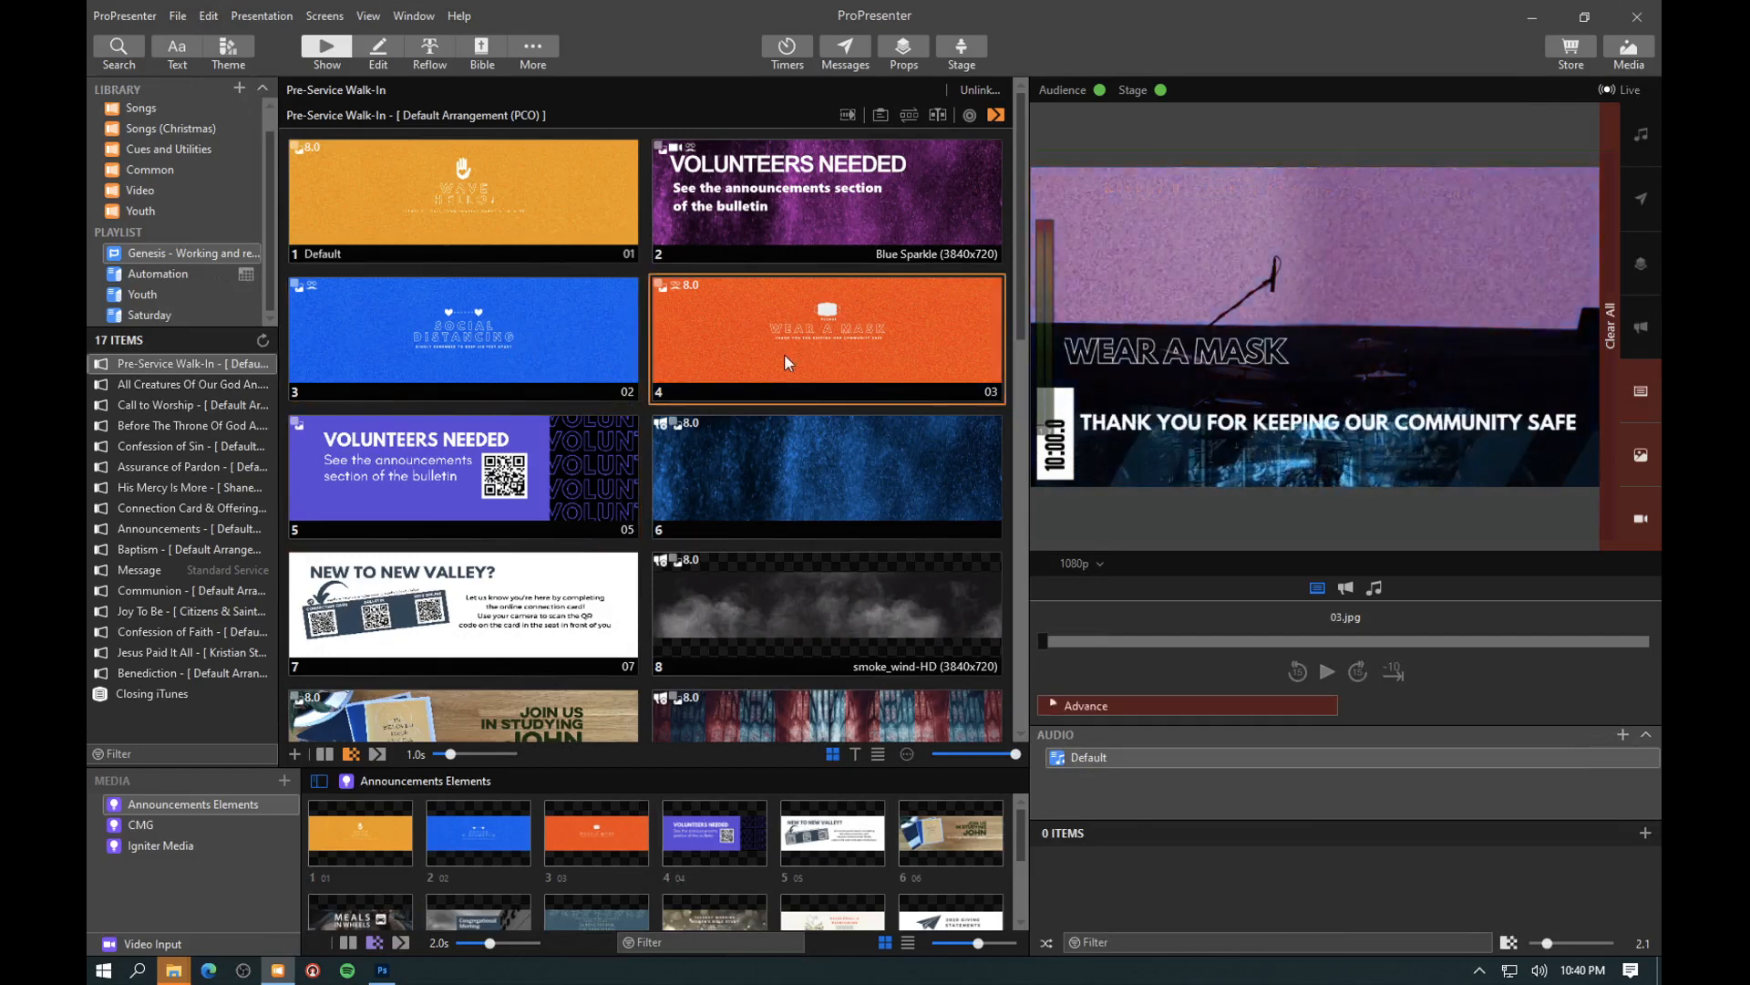
left_click(735, 194)
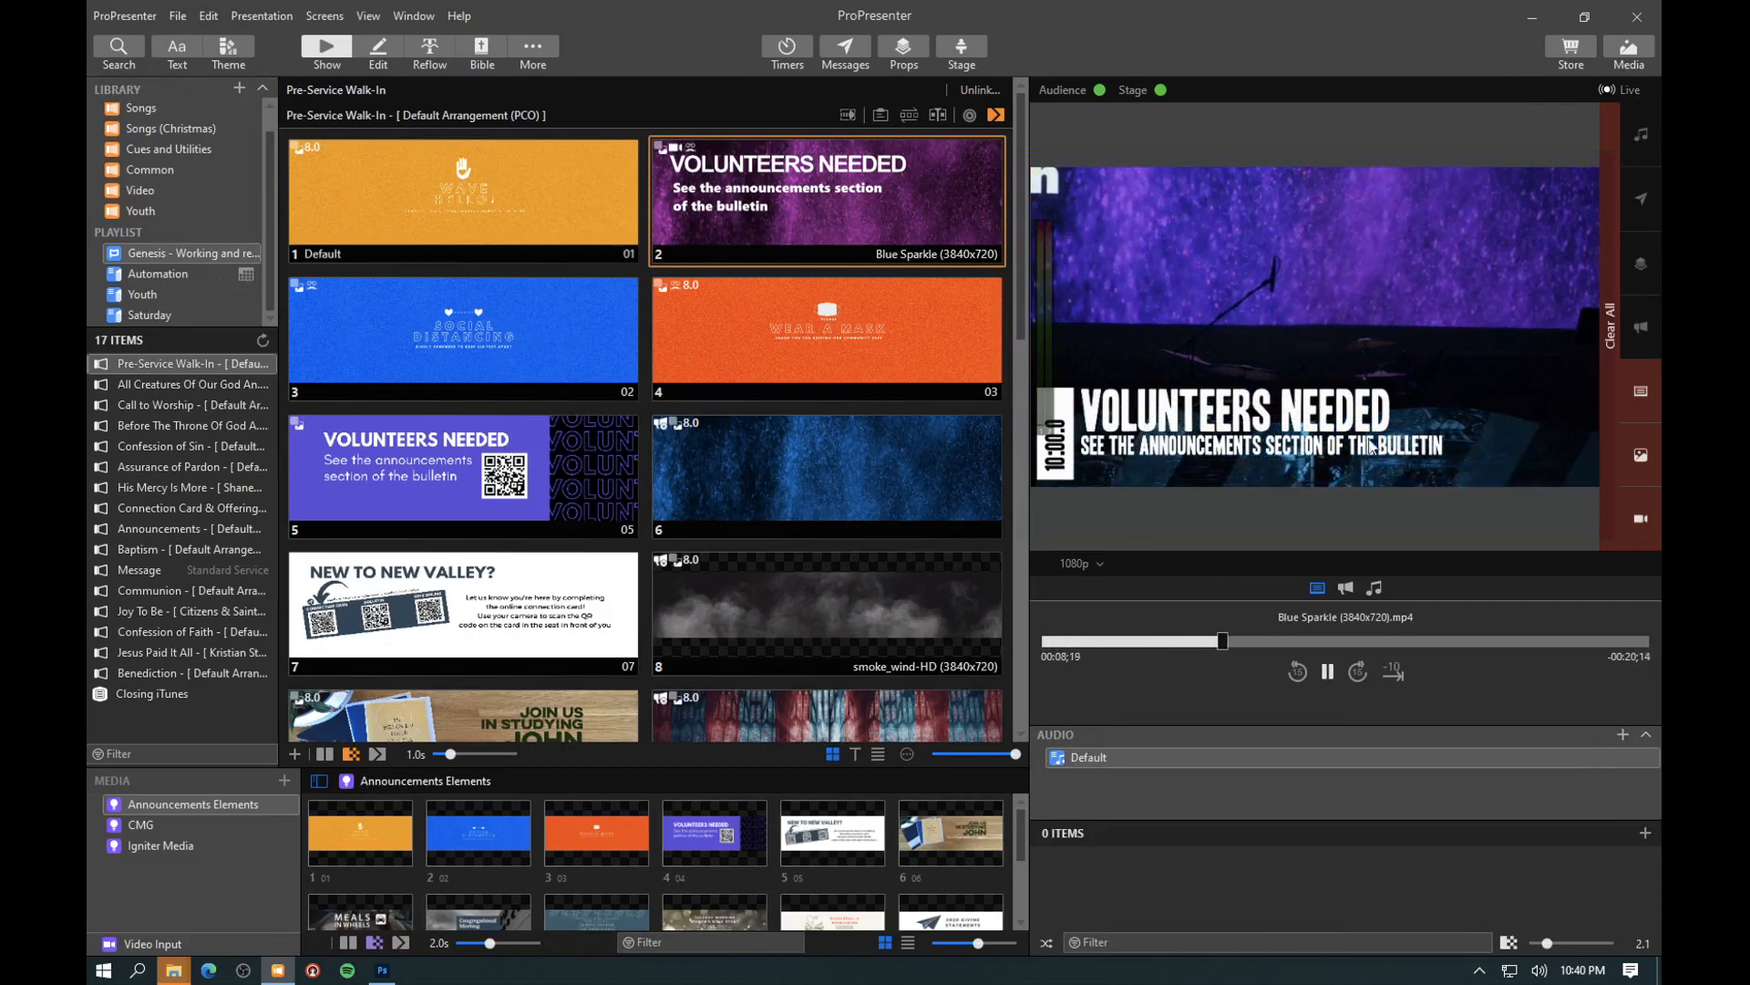
left_click(525, 315)
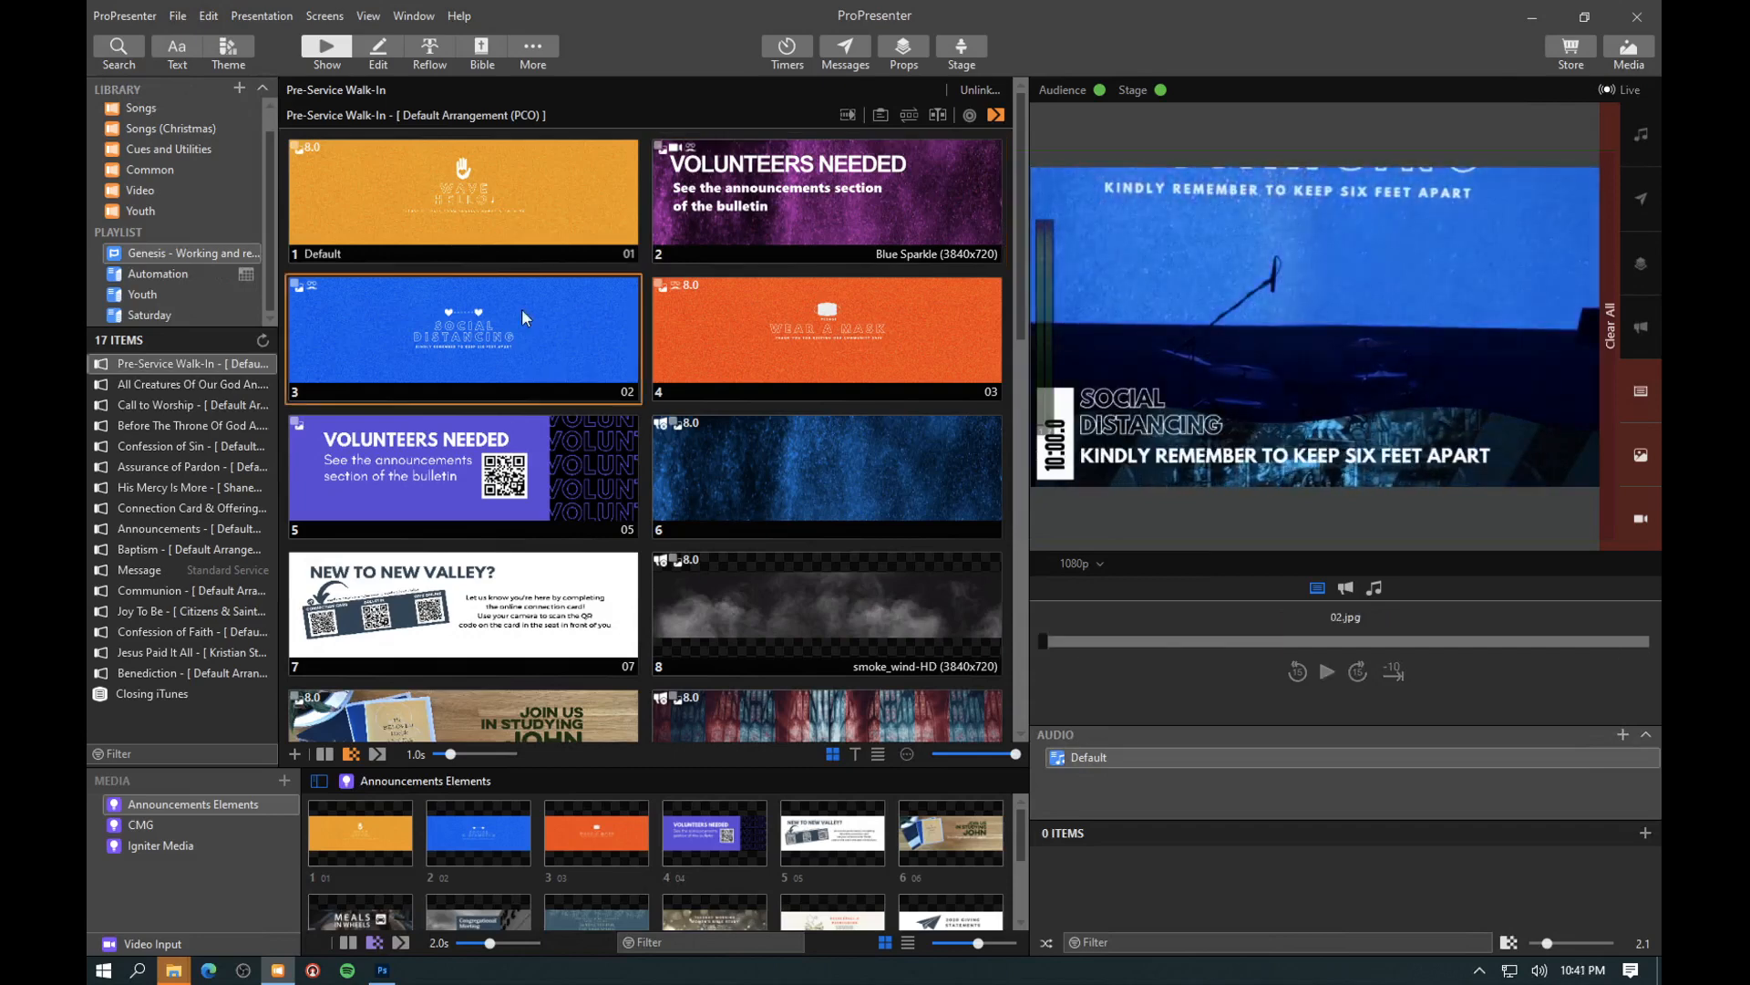
left_click(749, 336)
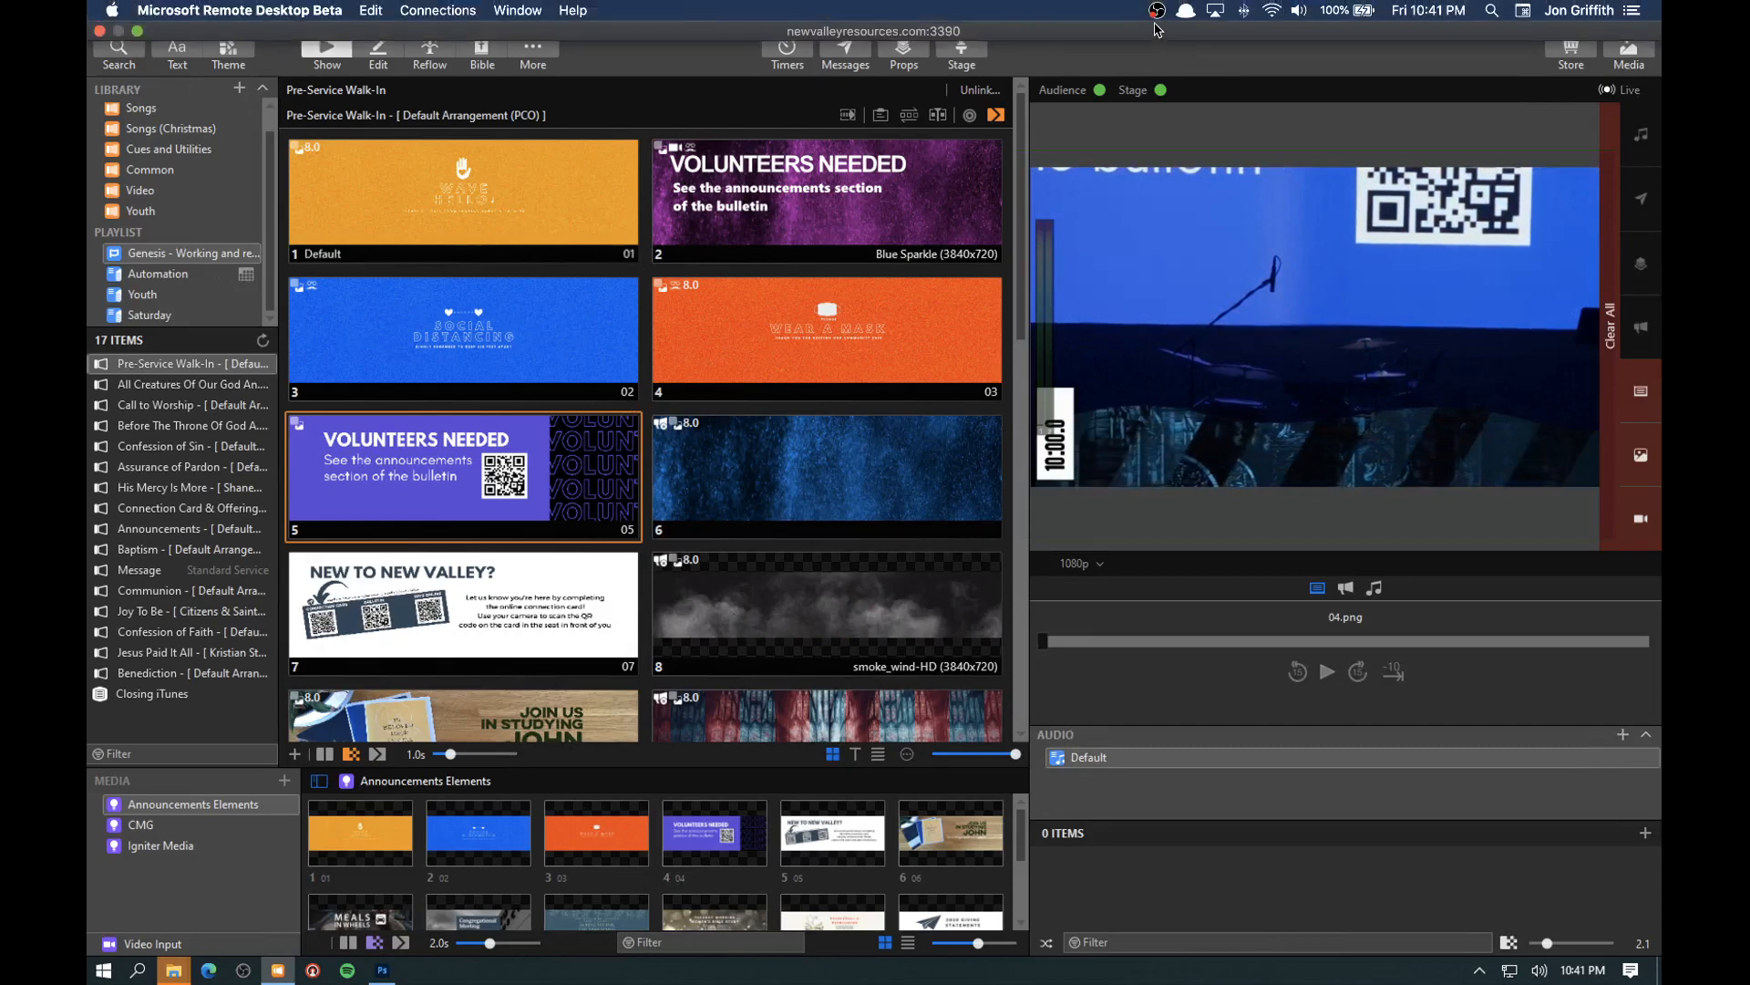
left_click(1157, 11)
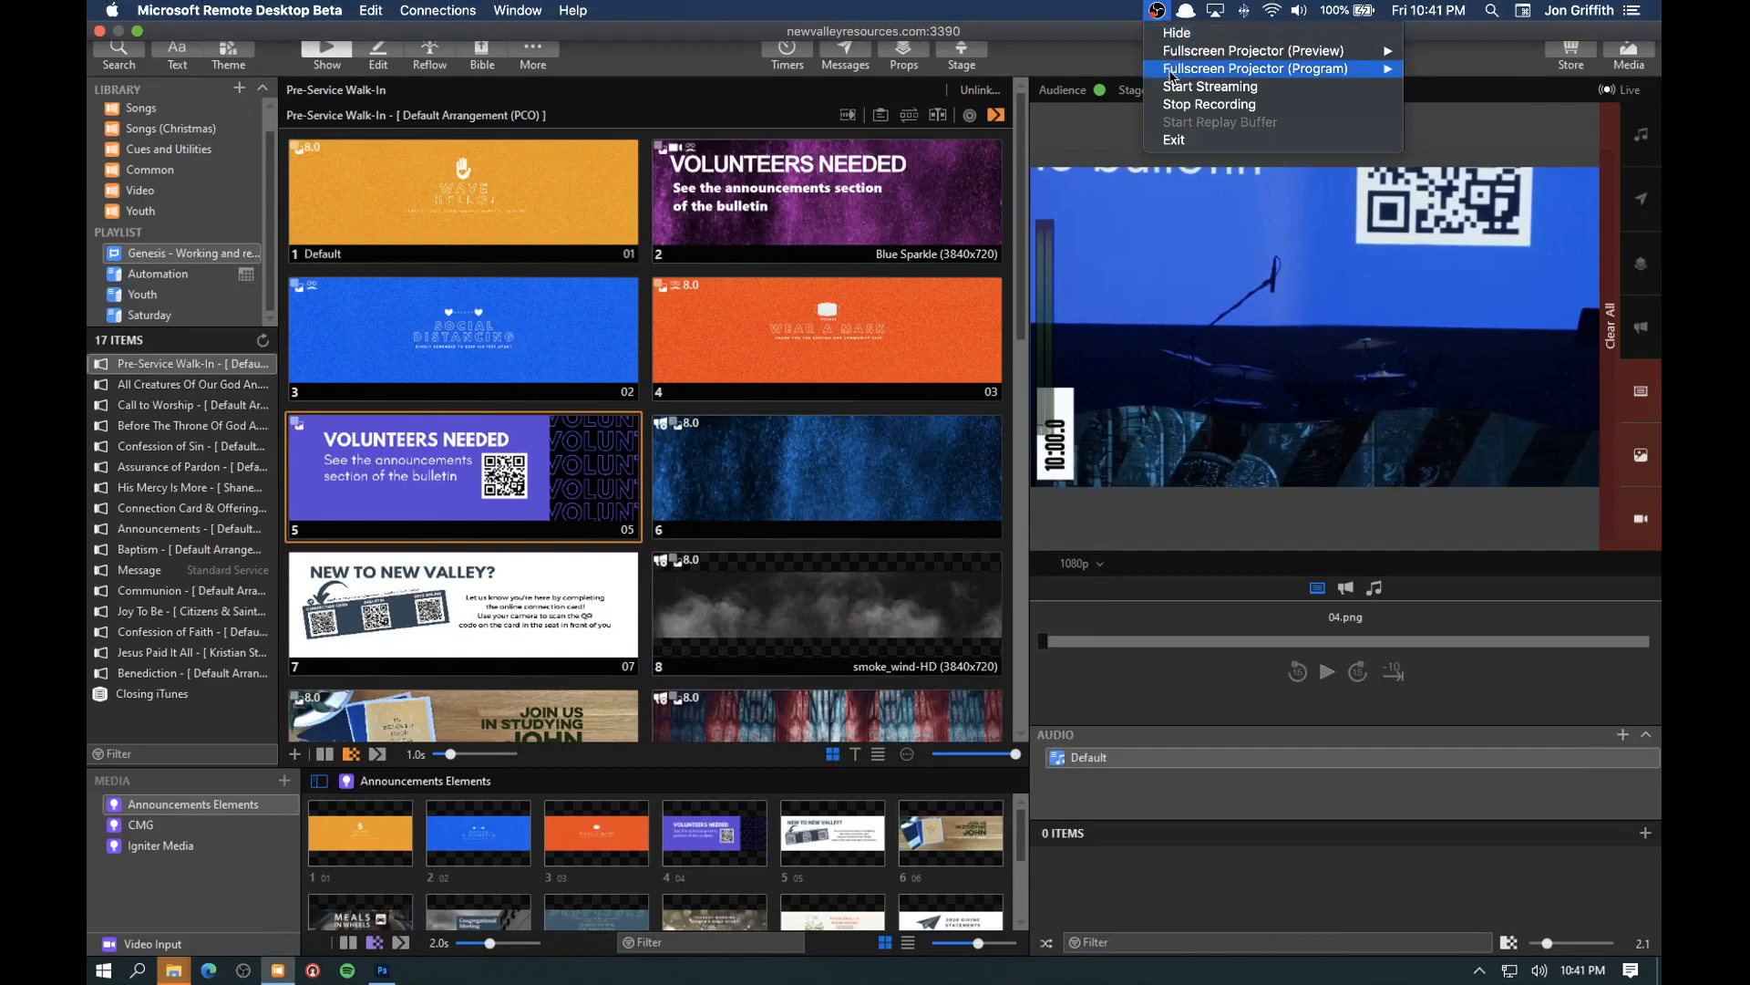